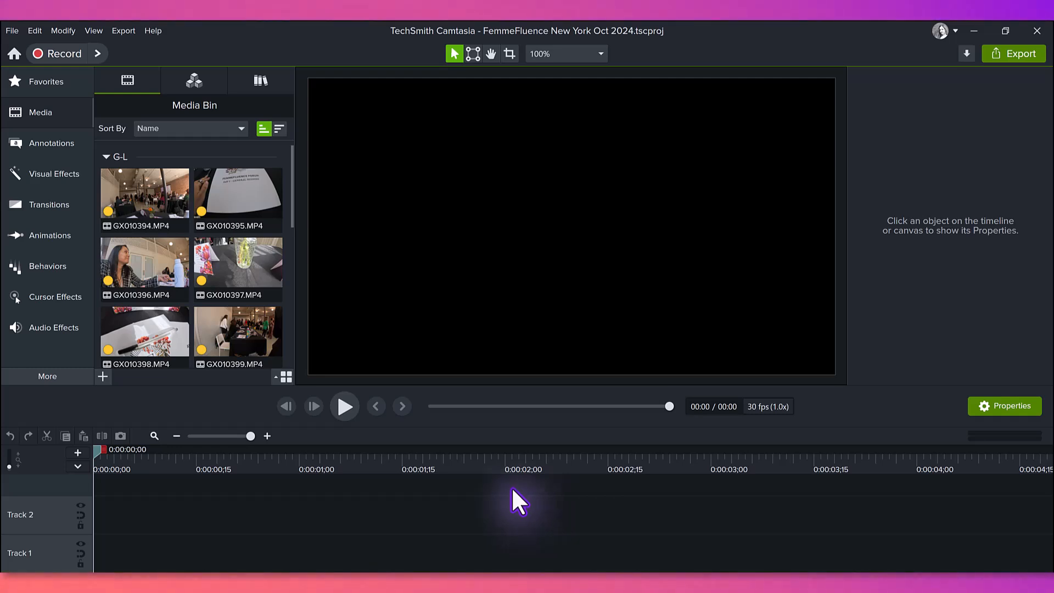
pyautogui.hotkey('alt', 'Tab')
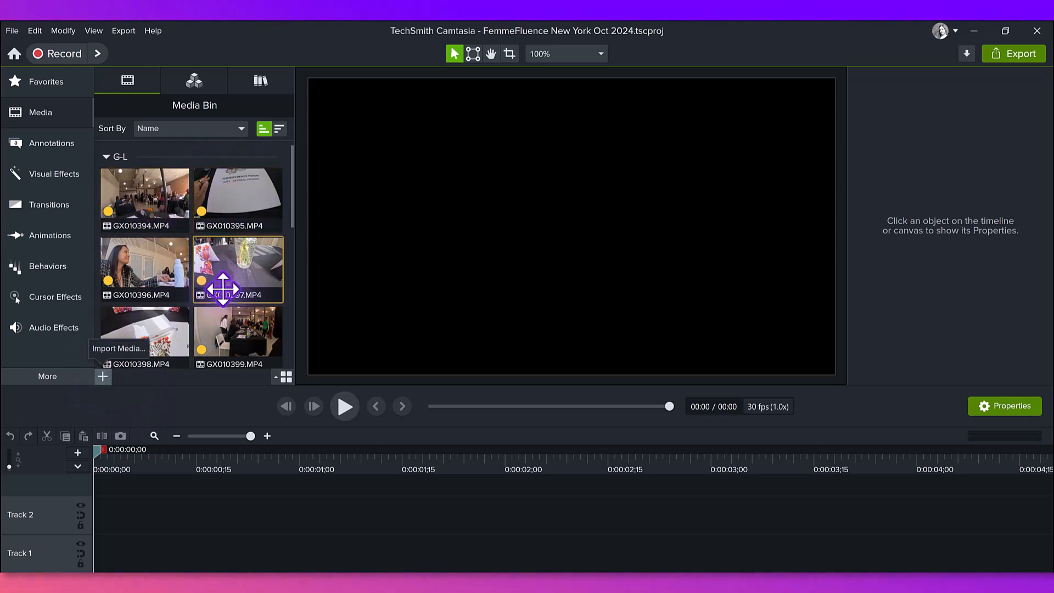
pyautogui.click(10, 30)
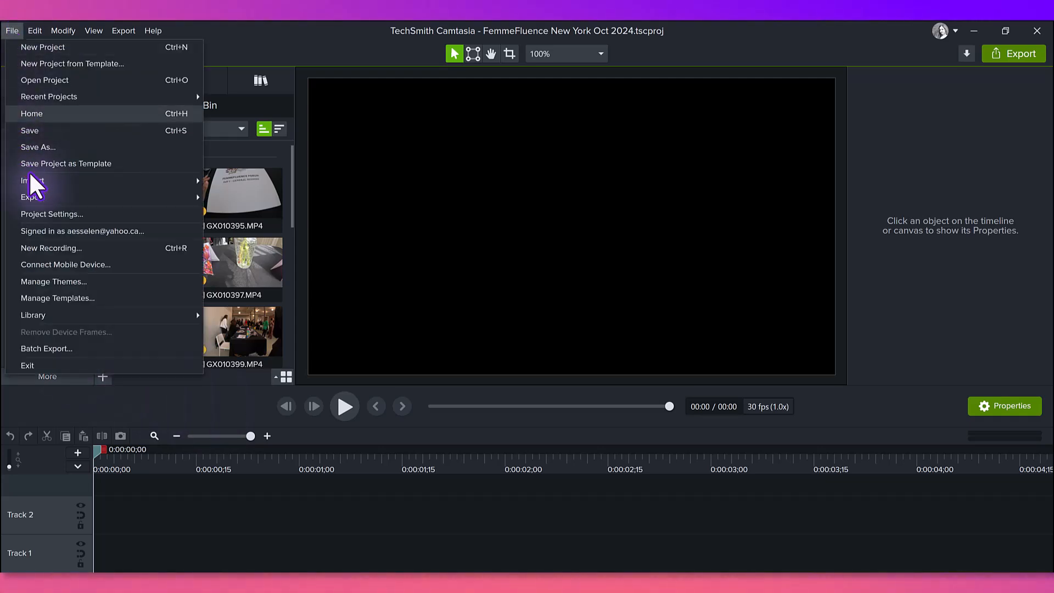
pyautogui.moveTo(110, 189)
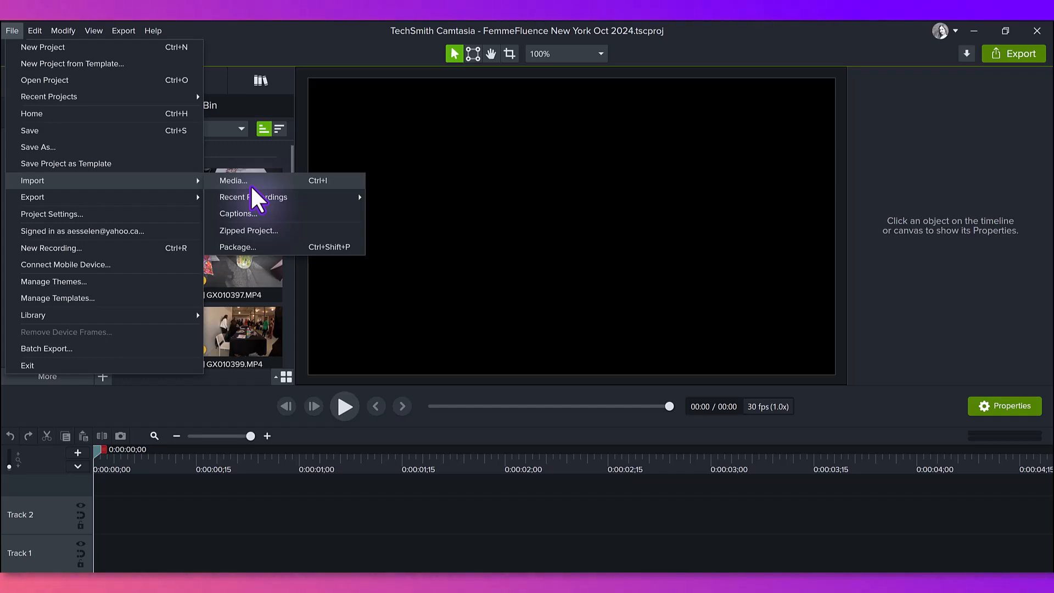
pyautogui.click(239, 26)
# Step: Place the clip GX010394 from the Media Bin at the start of Track 2
pyautogui.scroll(-5, 158, 285)
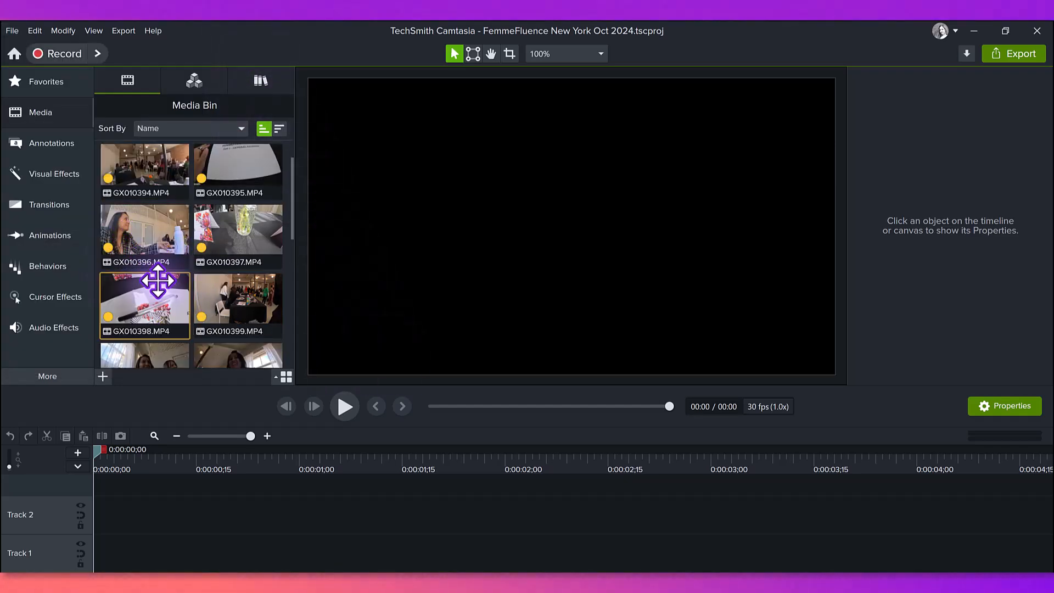
pyautogui.click(167, 284)
pyautogui.scroll(5, 168, 286)
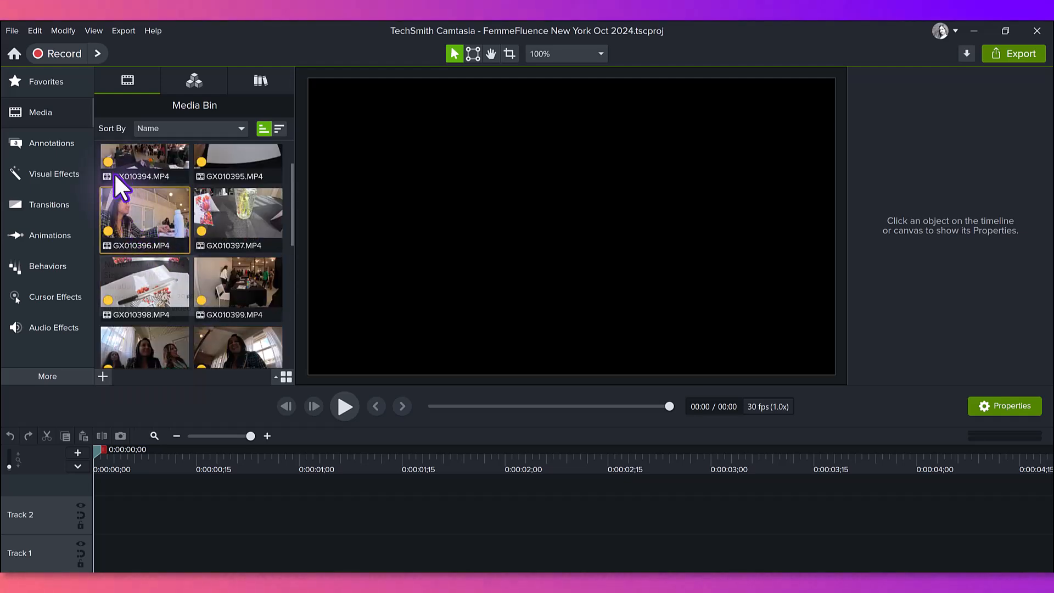
pyautogui.scroll(1, 132, 195)
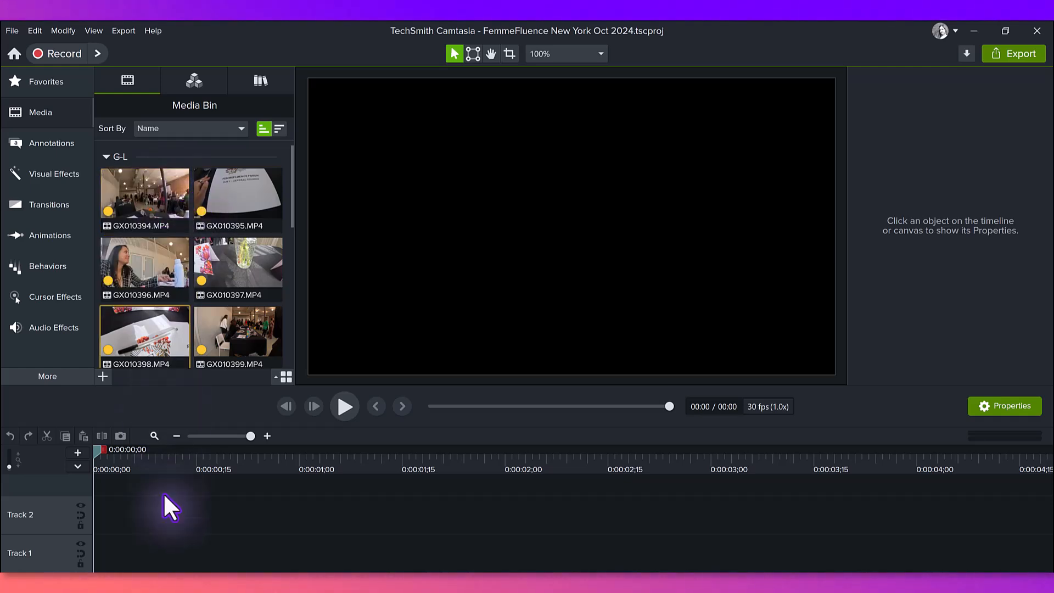
pyautogui.moveTo(141, 217); pyautogui.dragTo(176, 510)
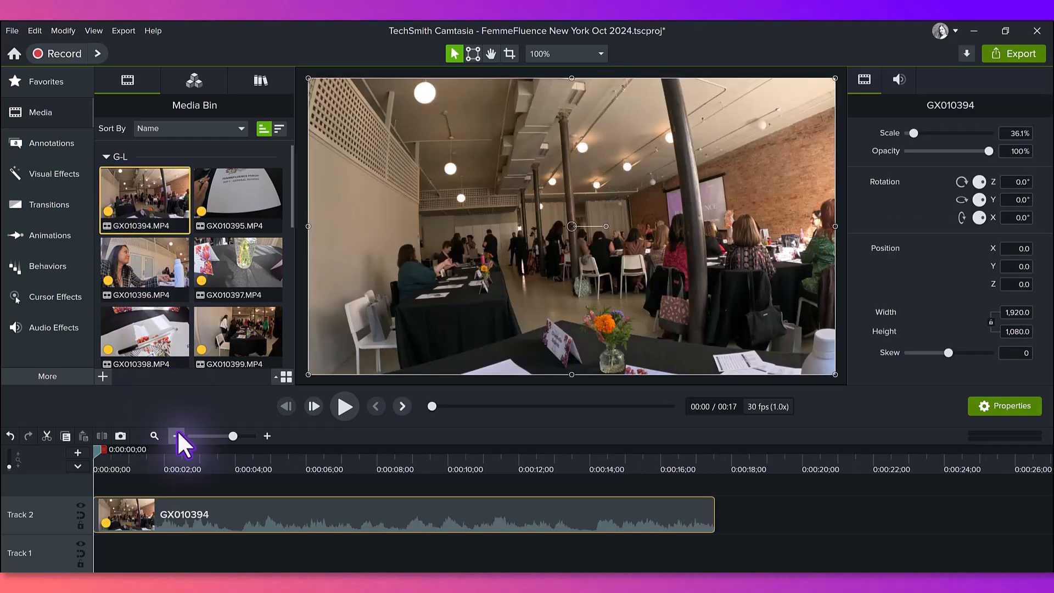
# Step: View the proxy video note and the Proxy Video options for GX010394 in the Media Bin
pyautogui.moveTo(133, 459); pyautogui.dragTo(14, 499)
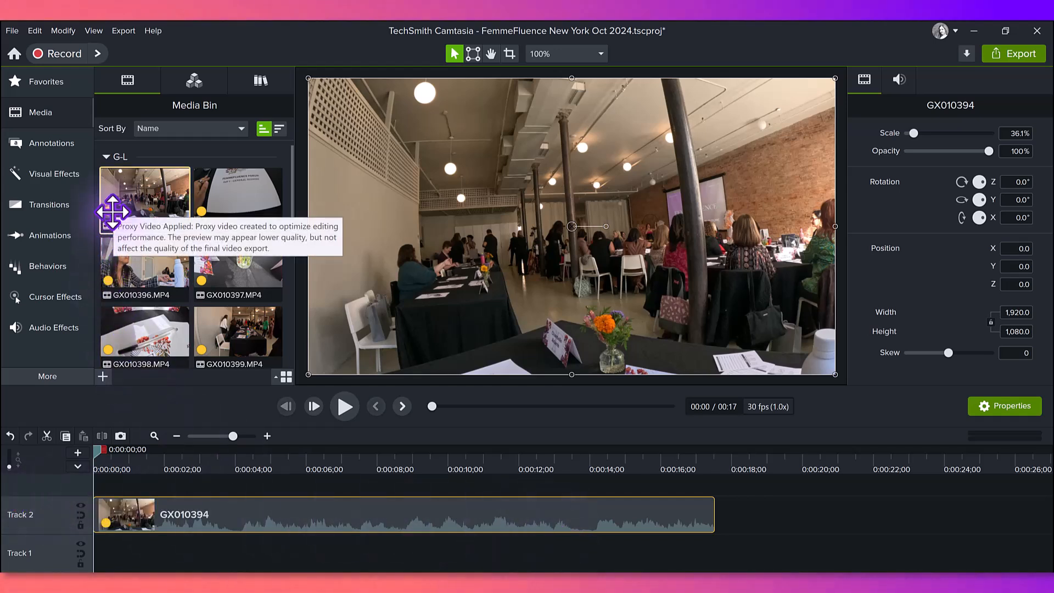
pyautogui.moveTo(135, 206)
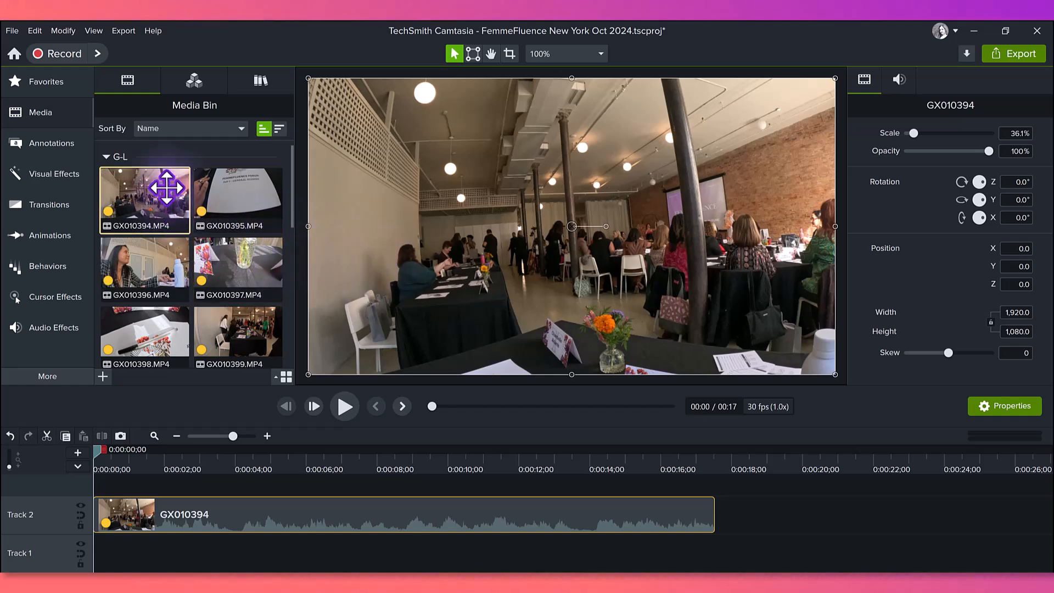
pyautogui.keyDown('ctrl'); pyautogui.click(177, 250); pyautogui.keyUp('ctrl')
pyautogui.click(124, 191)
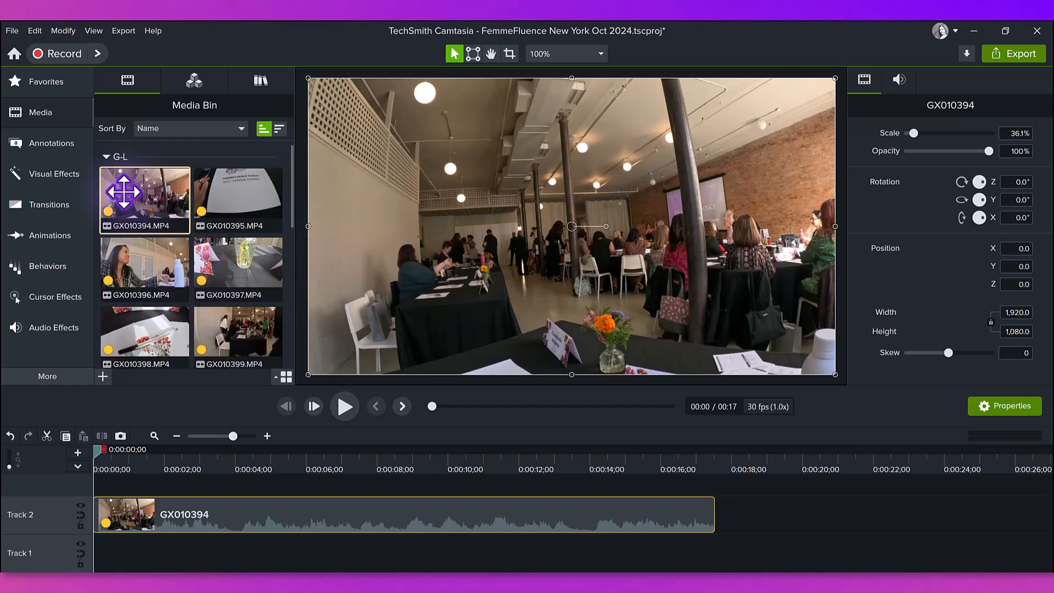
pyautogui.rightClick(124, 192)
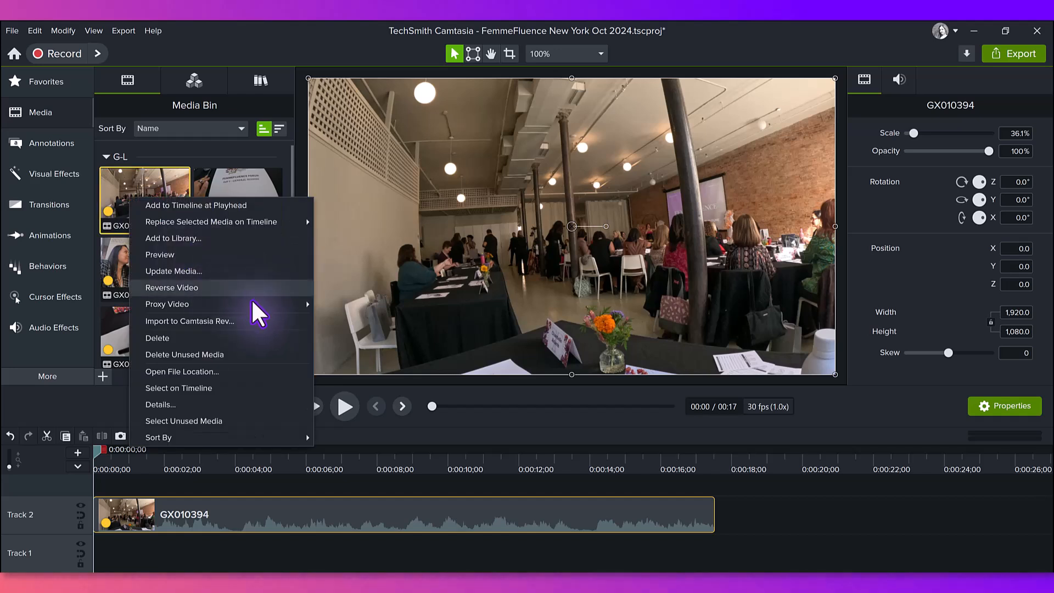
pyautogui.moveTo(255, 304)
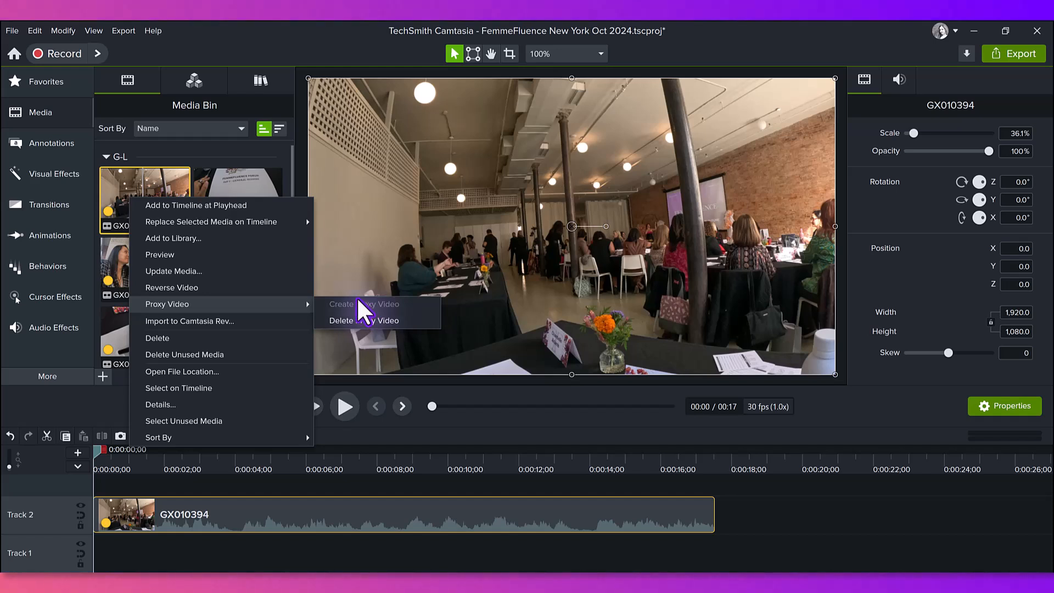
pyautogui.click(205, 150)
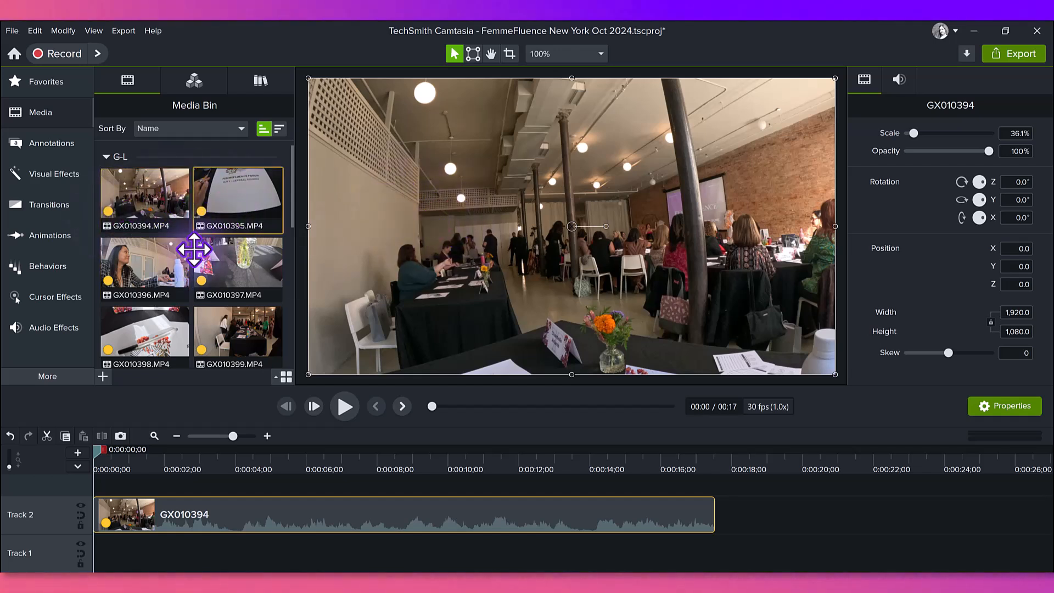
pyautogui.click(251, 306)
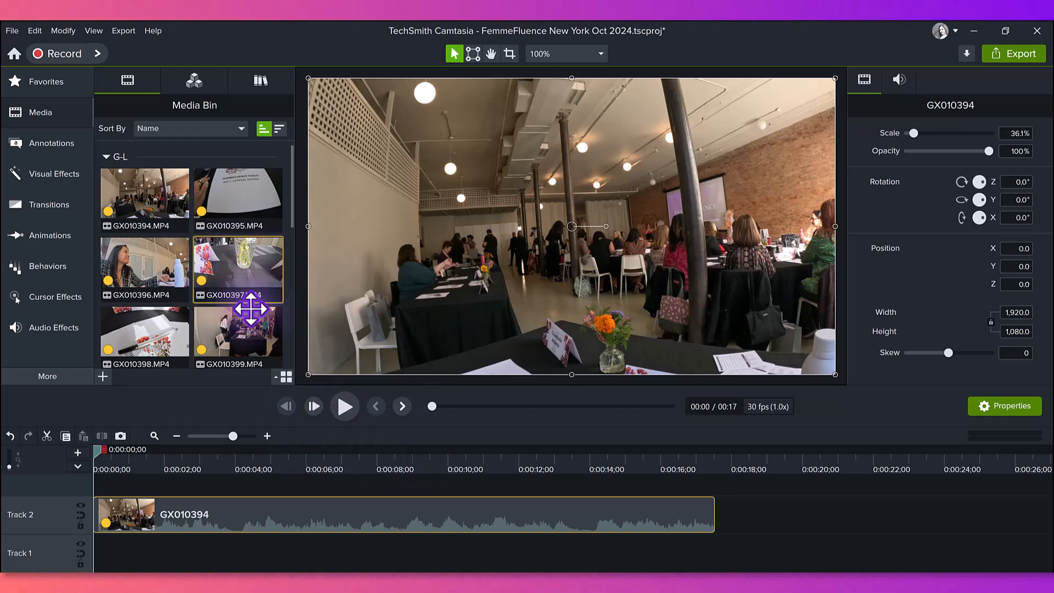
pyautogui.click(196, 344)
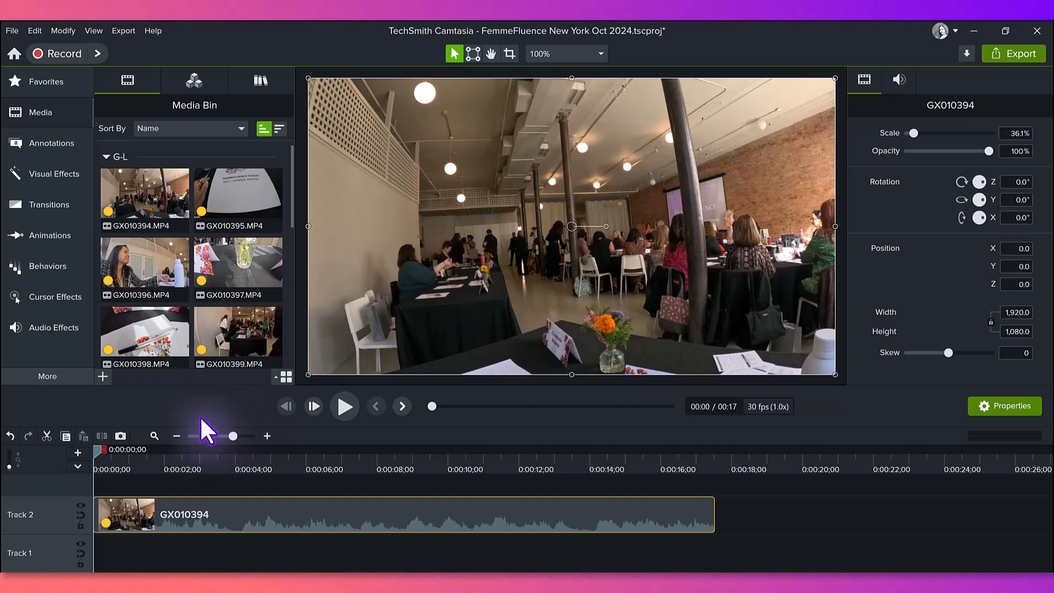
pyautogui.click(156, 332)
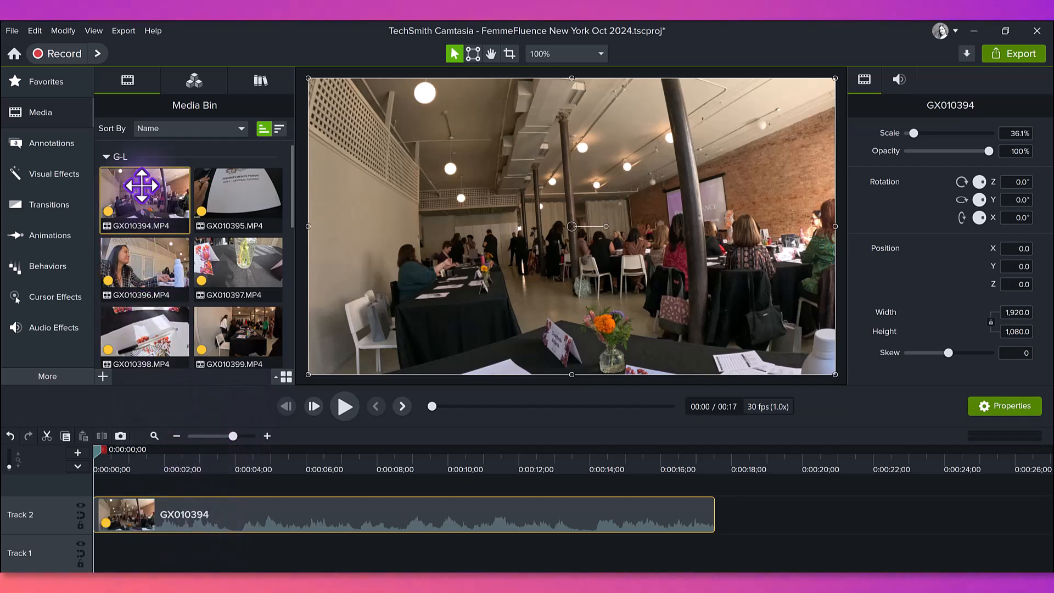
pyautogui.click(177, 506)
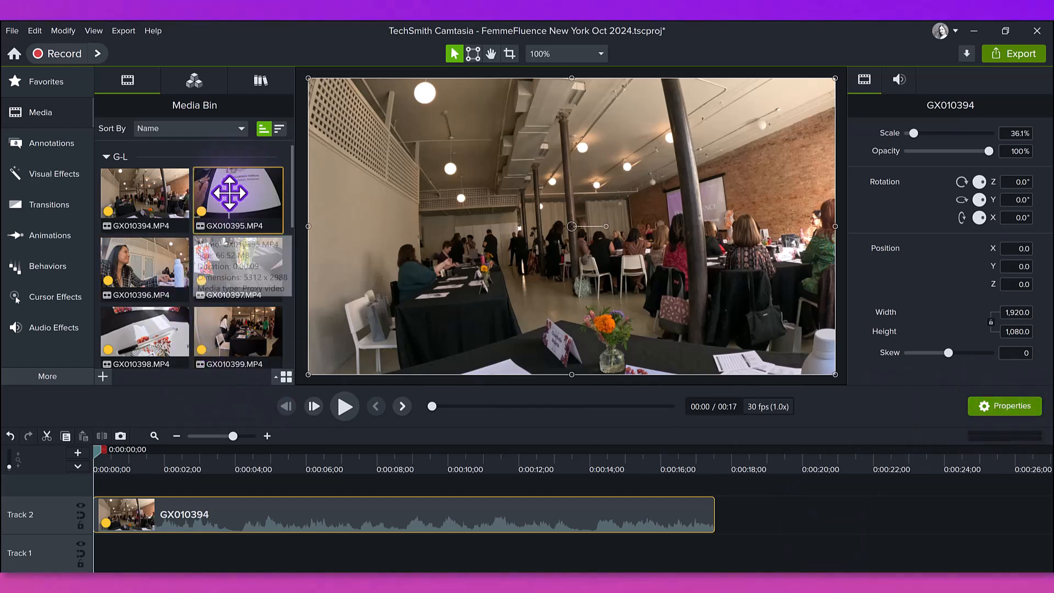
# Step: Append the clips GX010395 and GX010396 end to end after GX010394 on Track 2
pyautogui.click(714, 526)
pyautogui.moveTo(716, 526); pyautogui.dragTo(718, 541)
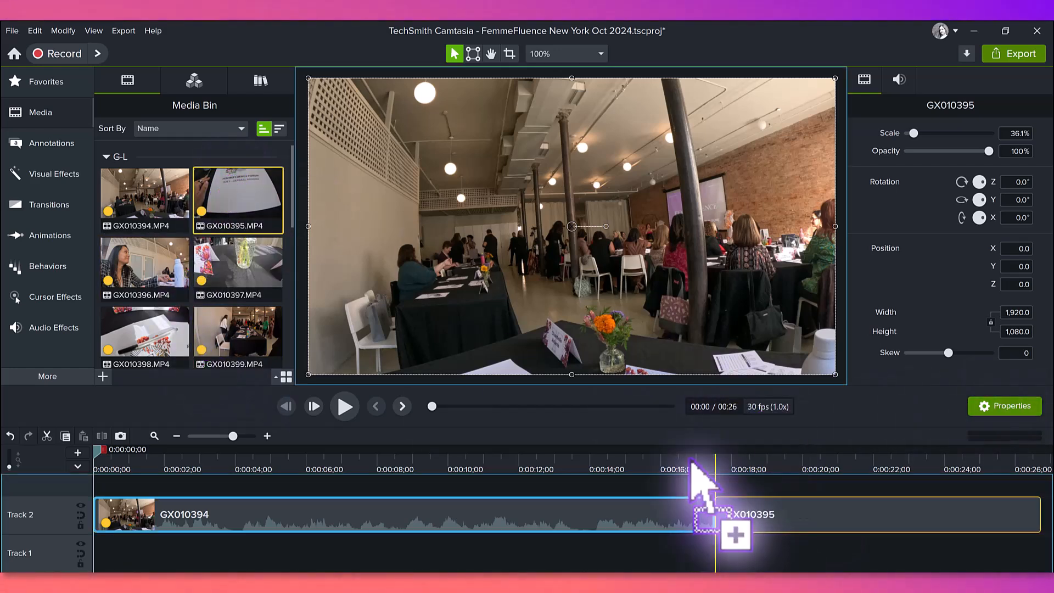
pyautogui.click(134, 273)
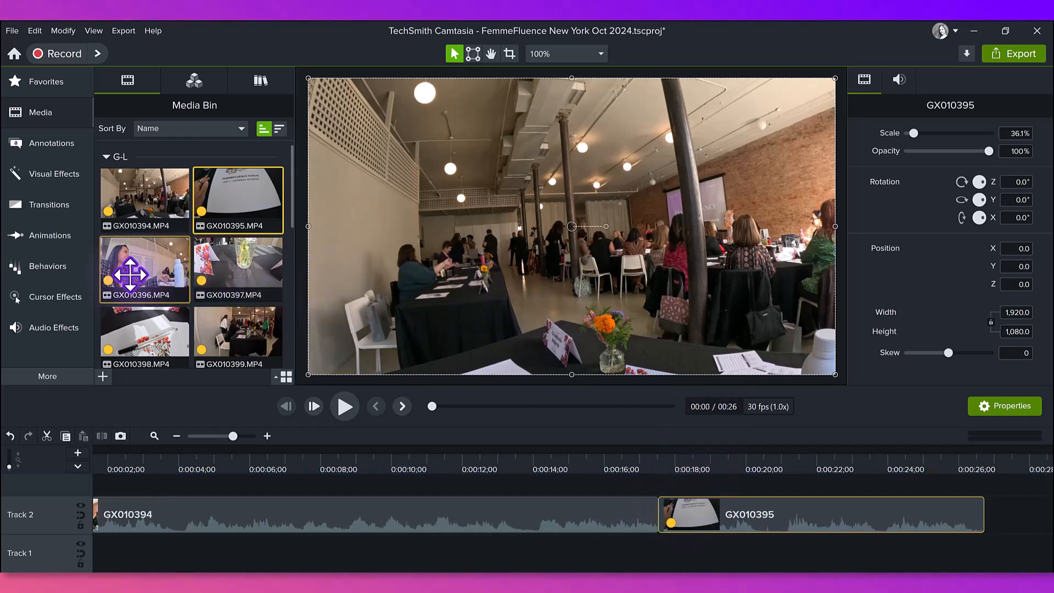
pyautogui.hotkey('ctrl', 'a')
pyautogui.moveTo(988, 522); pyautogui.dragTo(986, 520)
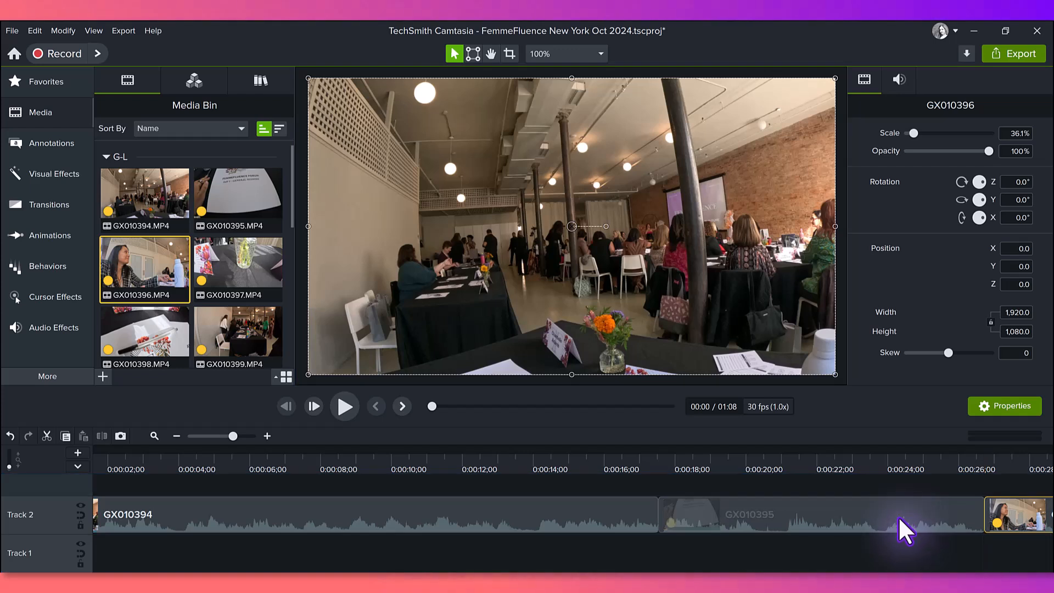
# Step: Append the clip GX010397 directly after GX010396 on Track 2 and save the project
pyautogui.keyDown('shift'); pyautogui.click(194, 269); pyautogui.keyUp('shift')
pyautogui.click(187, 272)
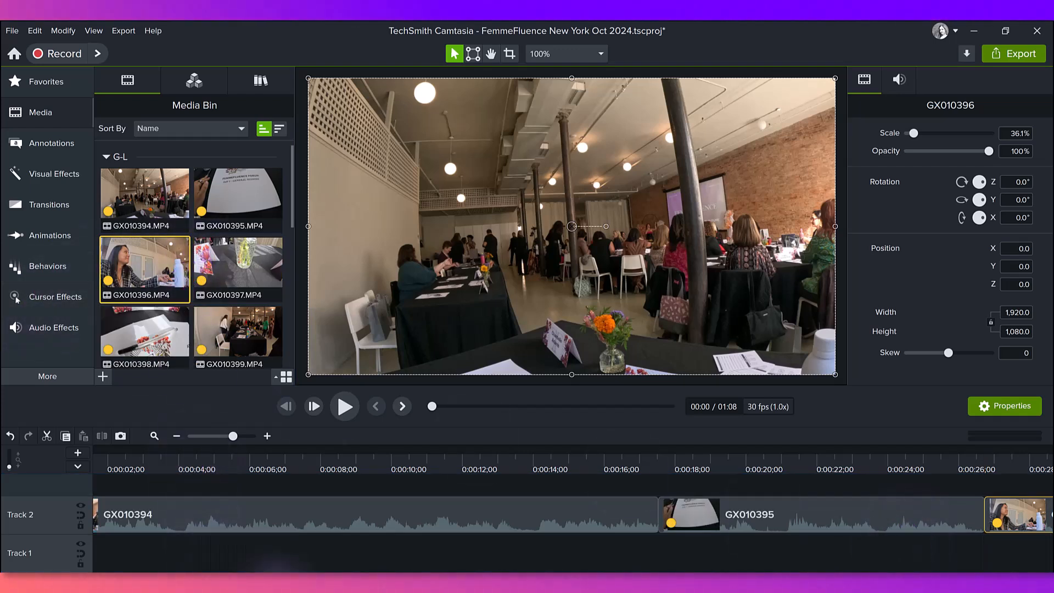
pyautogui.hscroll(10, 683, 568)
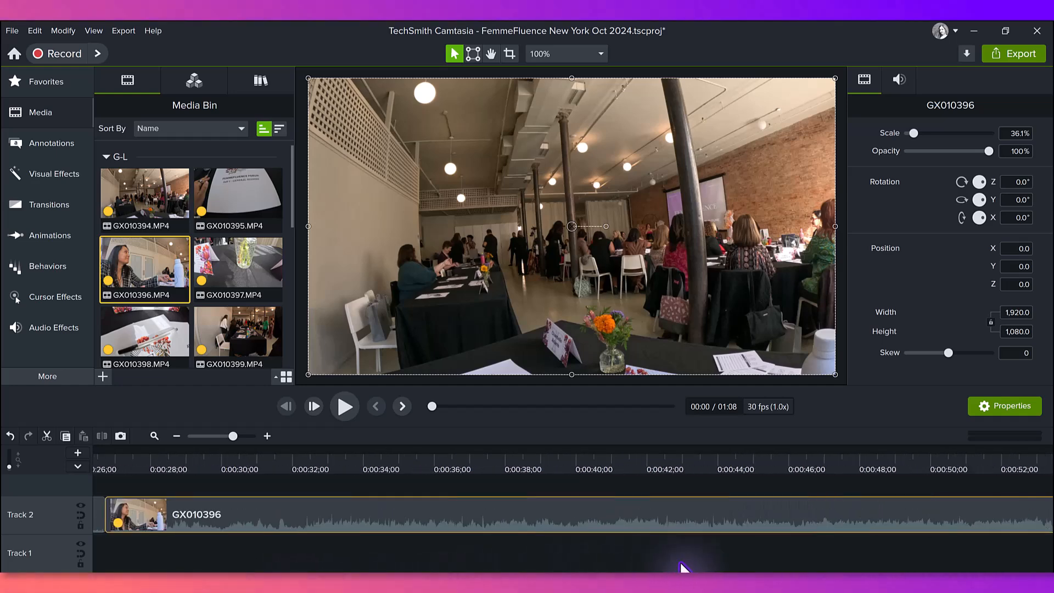
pyautogui.hscroll(7, 683, 567)
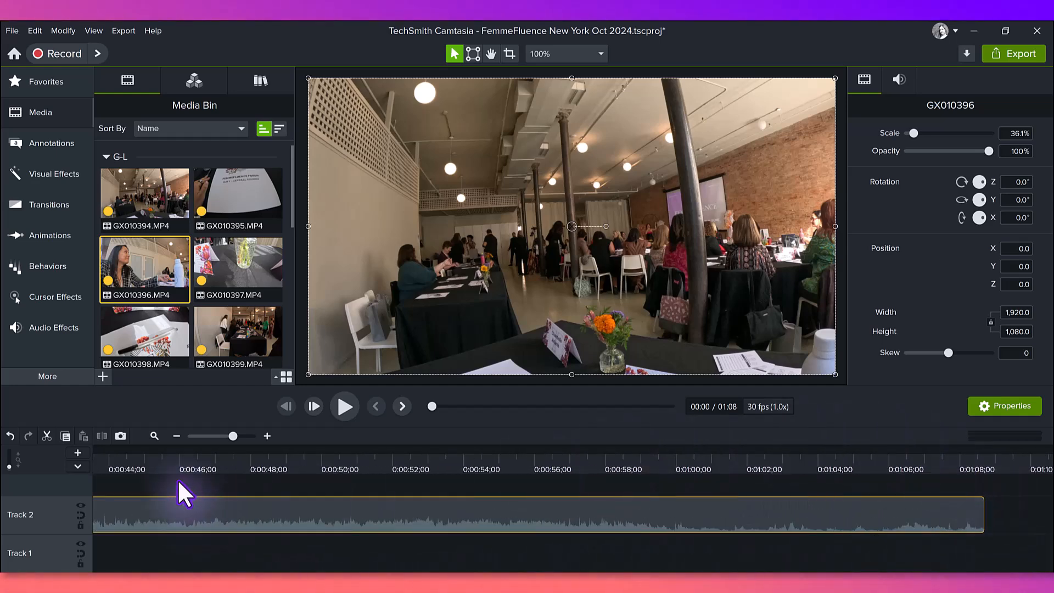
pyautogui.click(170, 434)
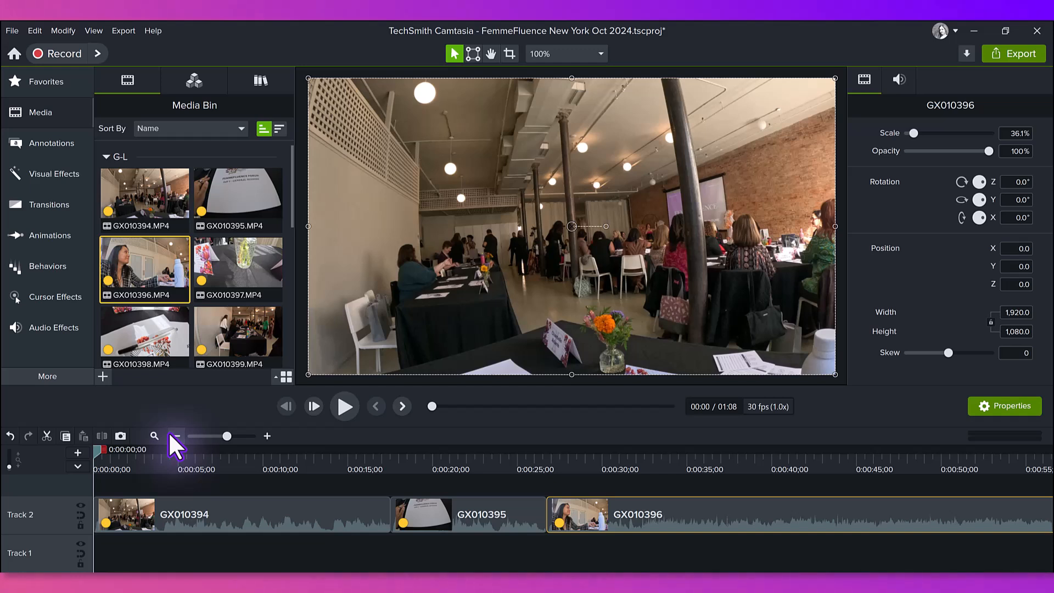
pyautogui.click(171, 434)
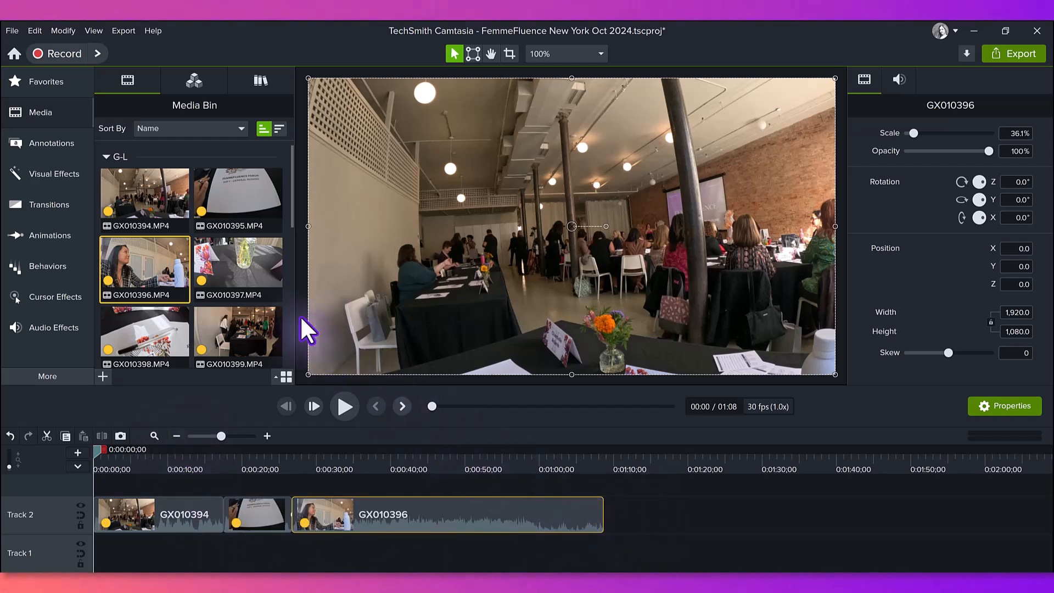
pyautogui.moveTo(213, 260); pyautogui.dragTo(604, 524)
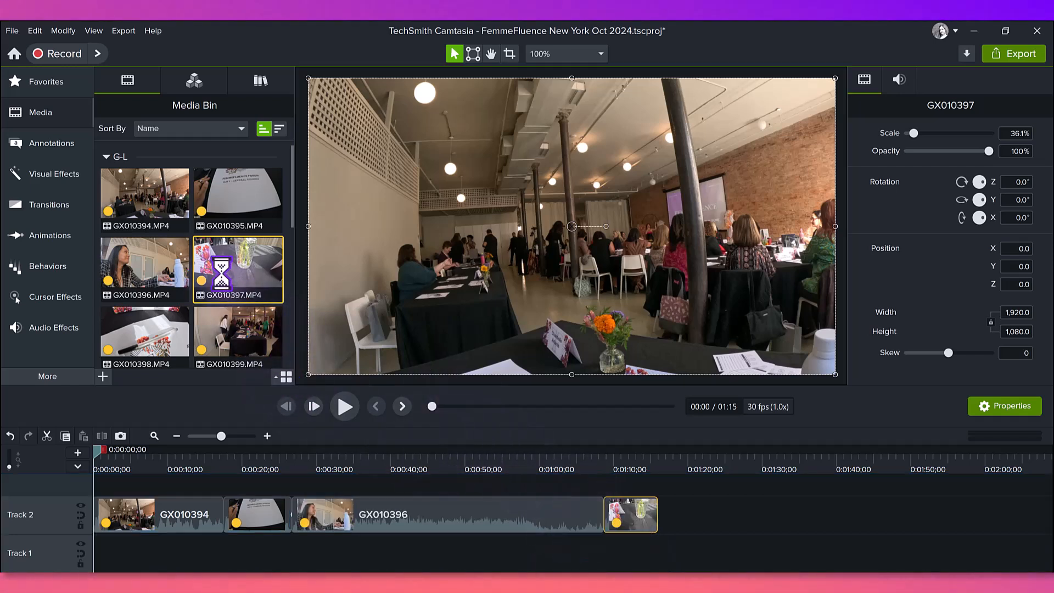
pyautogui.hotkey('ctrl', 's')
# Step: Append GX010398 and the remaining Media Bin clips in order to the end of Track 2
pyautogui.scroll(-2, 221, 273)
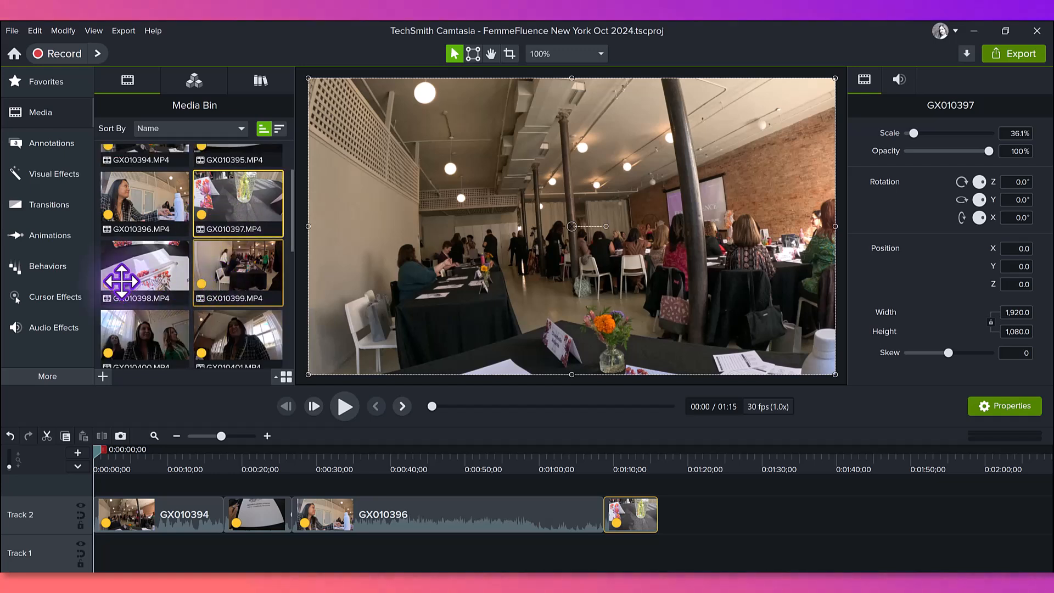
pyautogui.moveTo(134, 274); pyautogui.dragTo(726, 550)
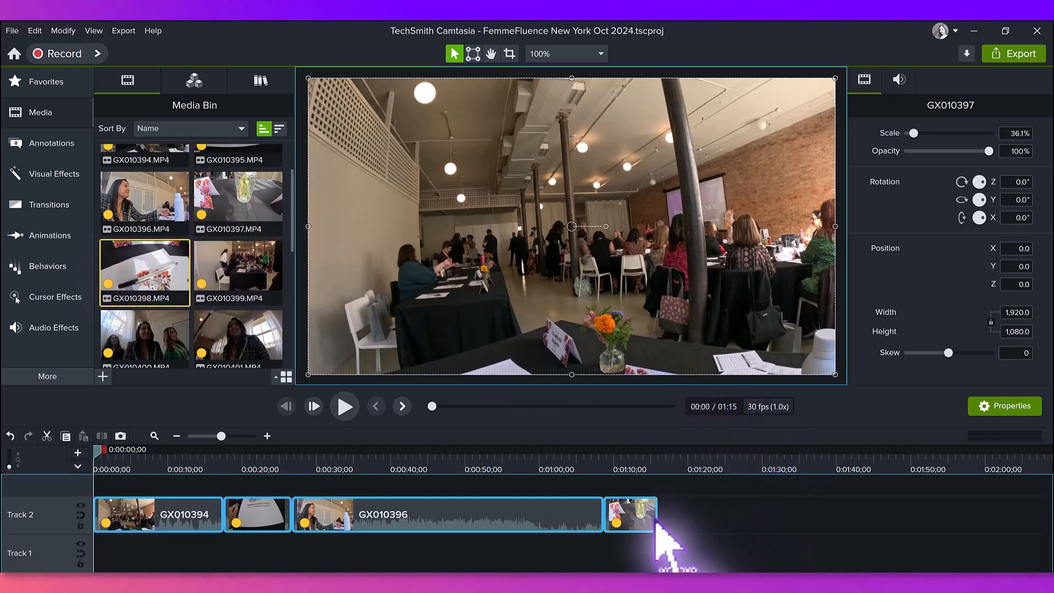
pyautogui.moveTo(654, 519); pyautogui.dragTo(661, 522)
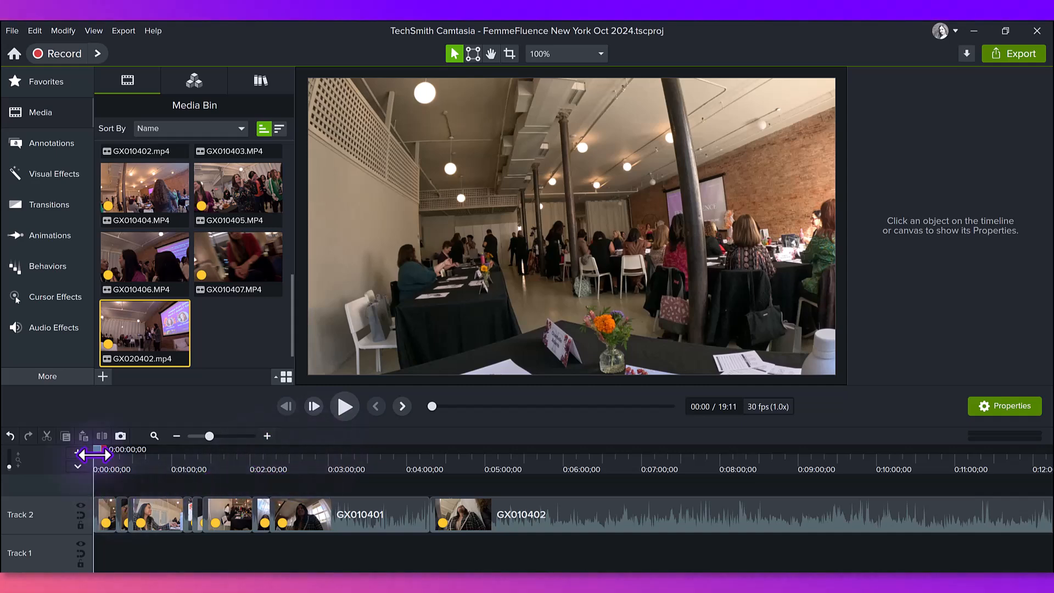
# Step: Scrub through the assembled footage on the timeline and return the playhead to the start
pyautogui.moveTo(96, 449); pyautogui.dragTo(427, 467)
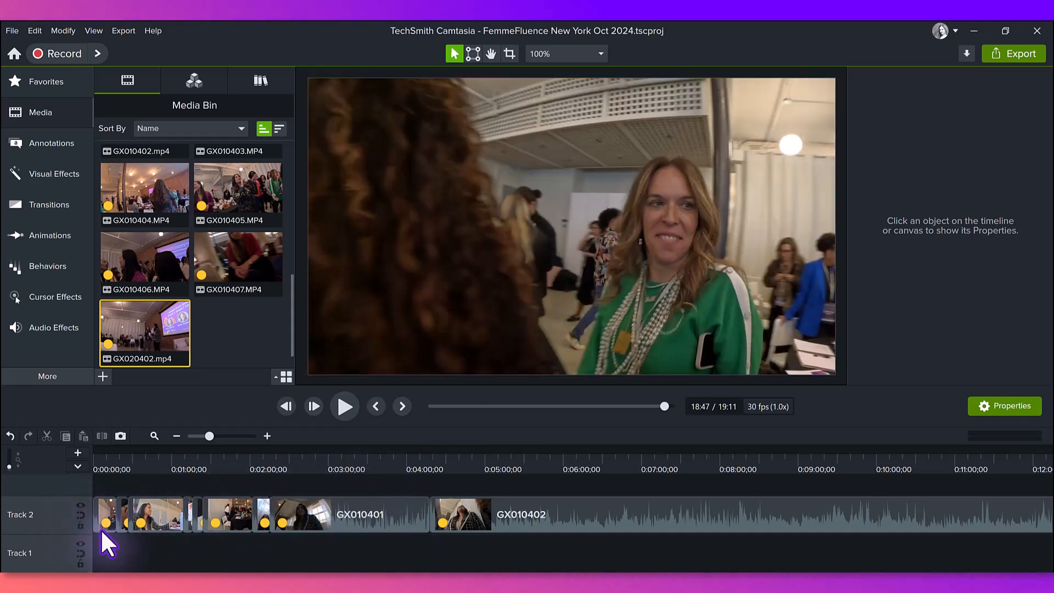
pyautogui.moveTo(108, 459); pyautogui.dragTo(62, 456)
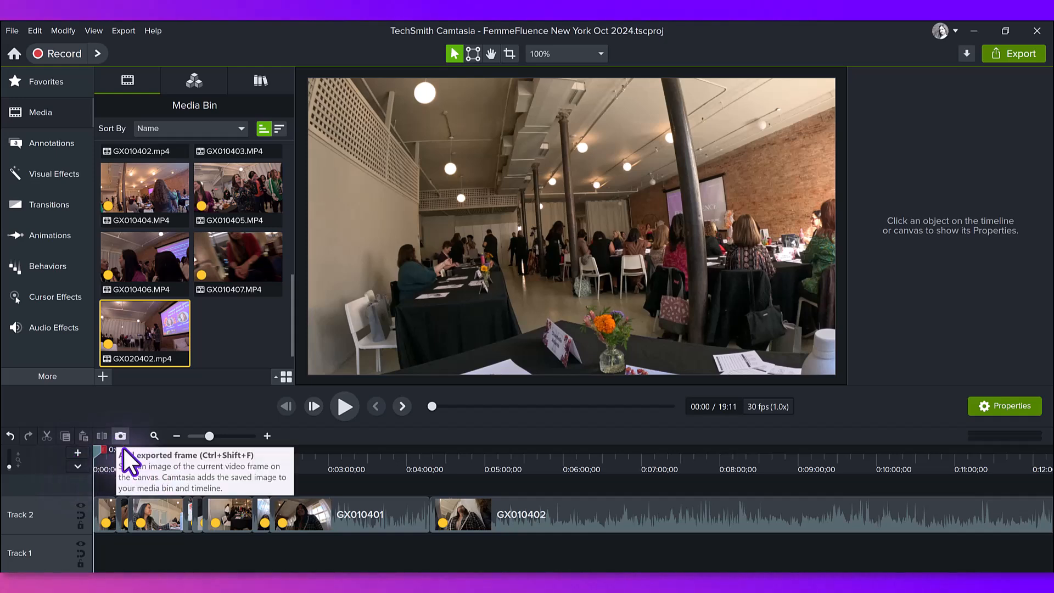
# Step: Play back GX010394 to review it and split the clip at 0:00:04;24
pyautogui.click(268, 436)
pyautogui.click(268, 436)
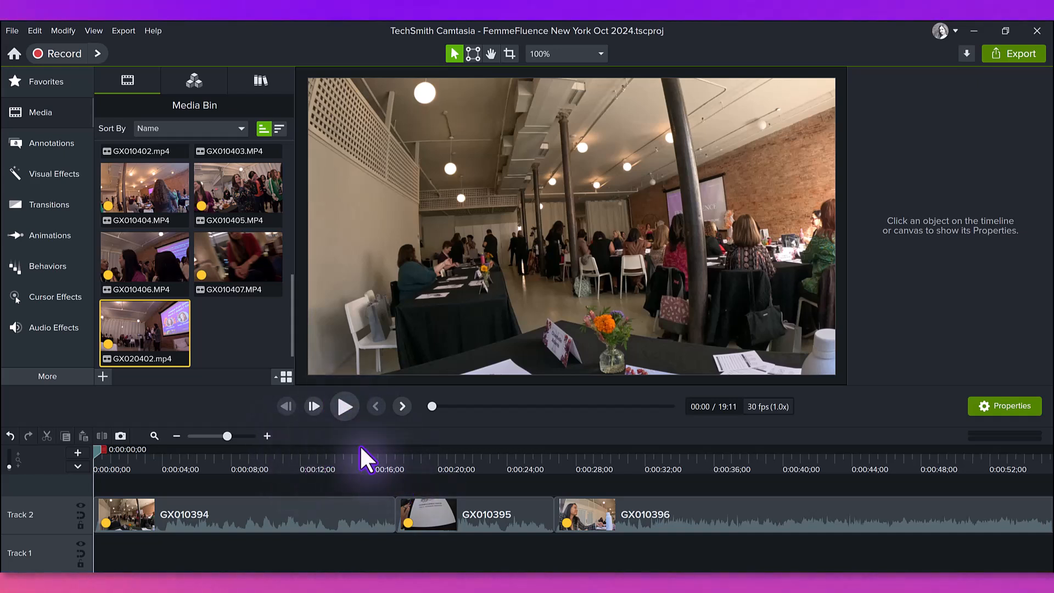
pyautogui.click(340, 406)
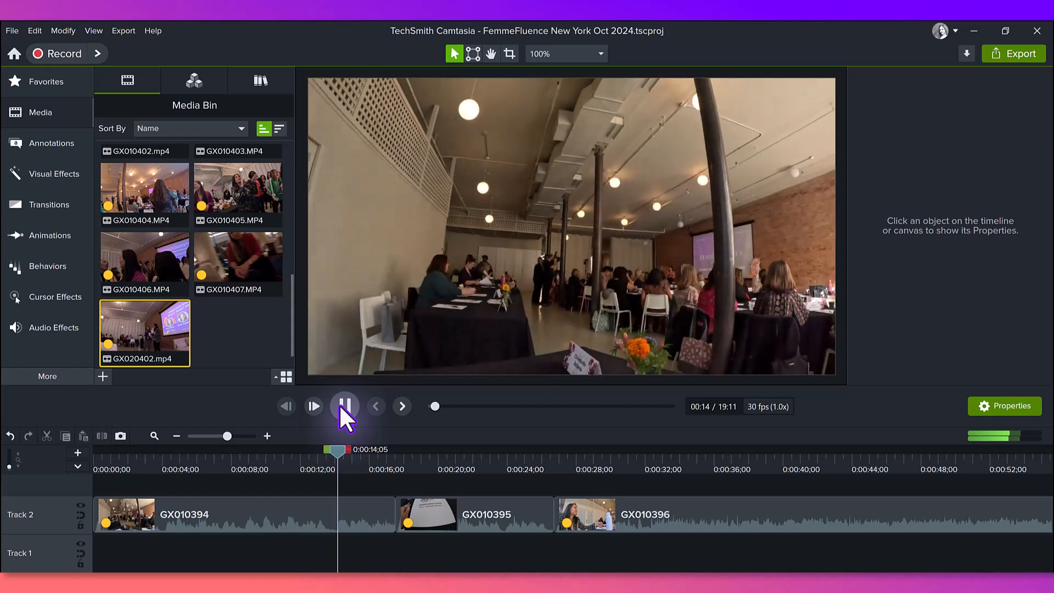
pyautogui.click(341, 402)
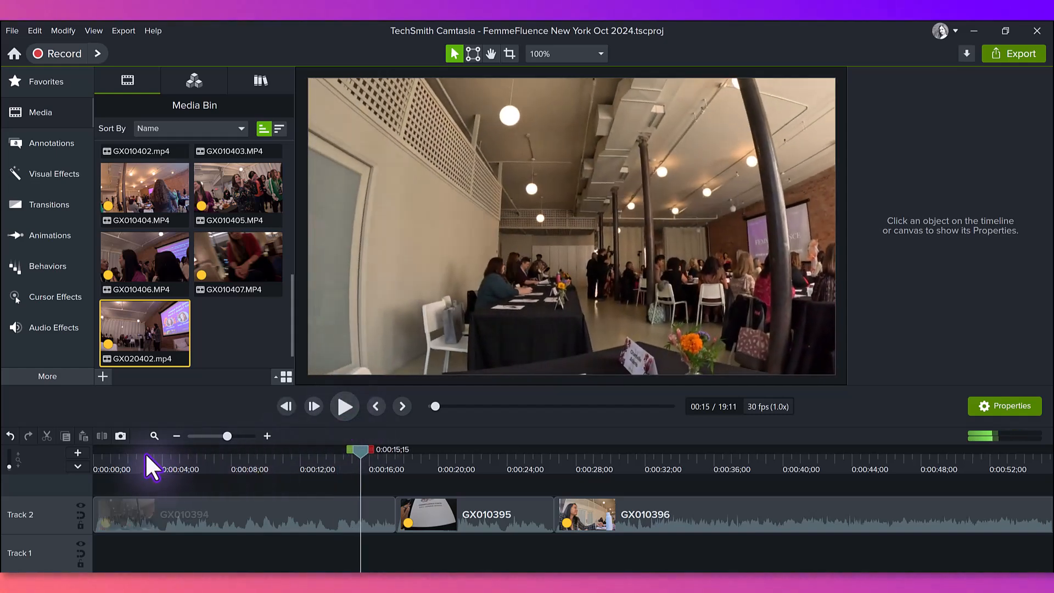
pyautogui.moveTo(121, 458); pyautogui.dragTo(174, 449)
pyautogui.press('s')
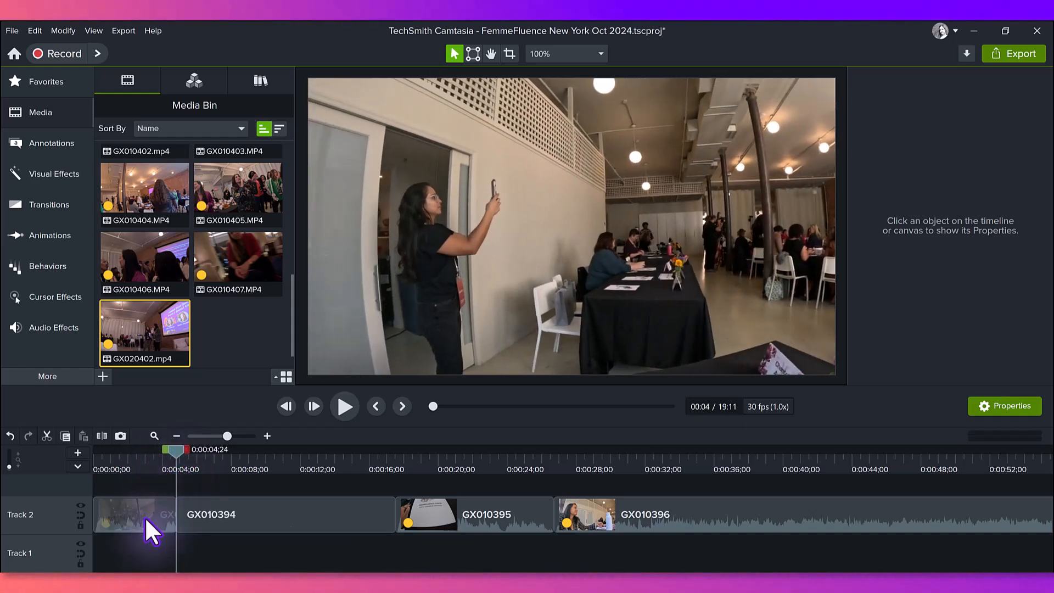
# Step: Ripple-delete GX010394's opening segment before the existing split, and split off and ripple-delete everything after 0:00:09;00
pyautogui.click(145, 518)
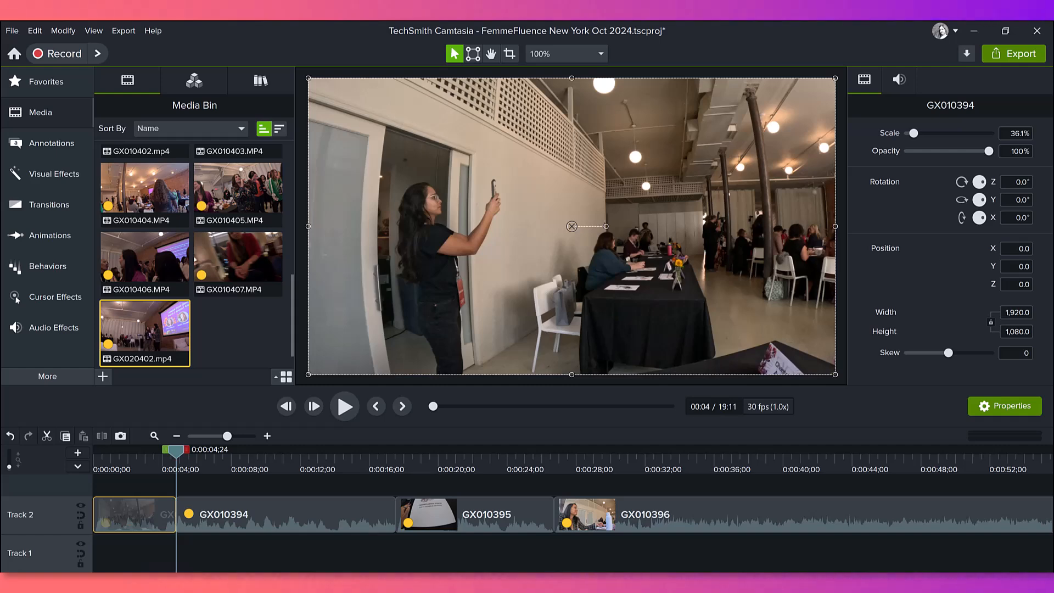
pyautogui.hotkey('ctrl', 'Delete')
pyautogui.moveTo(102, 458); pyautogui.dragTo(247, 473)
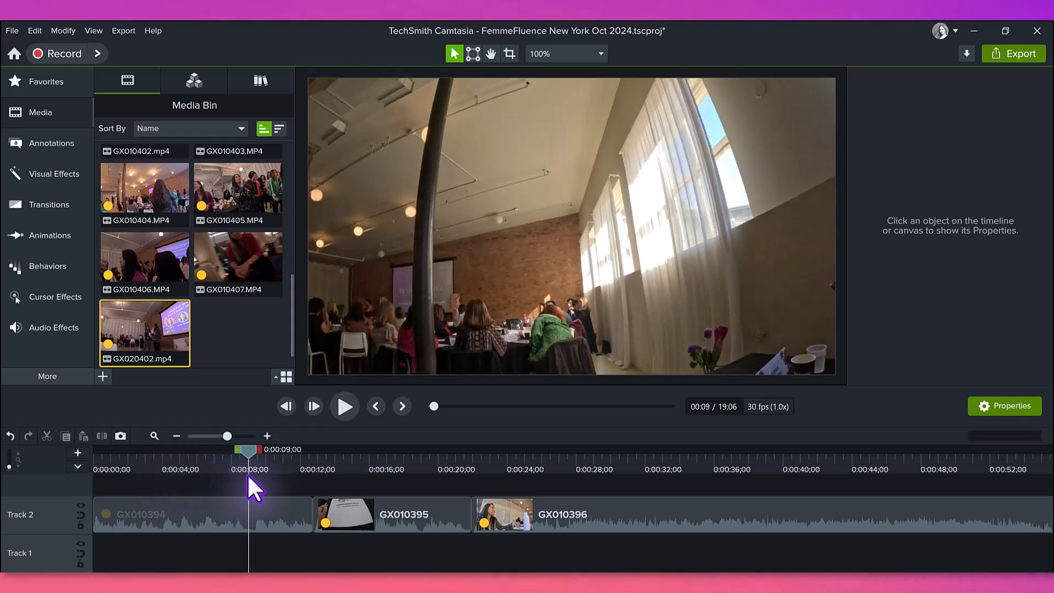
pyautogui.click(213, 509)
pyautogui.press('s')
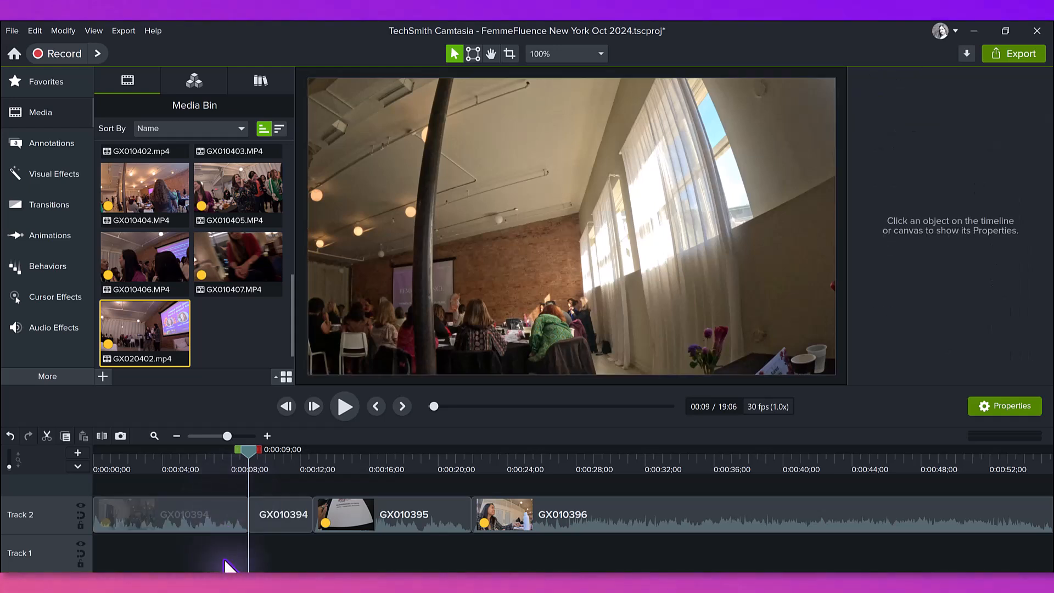
pyautogui.click(260, 526)
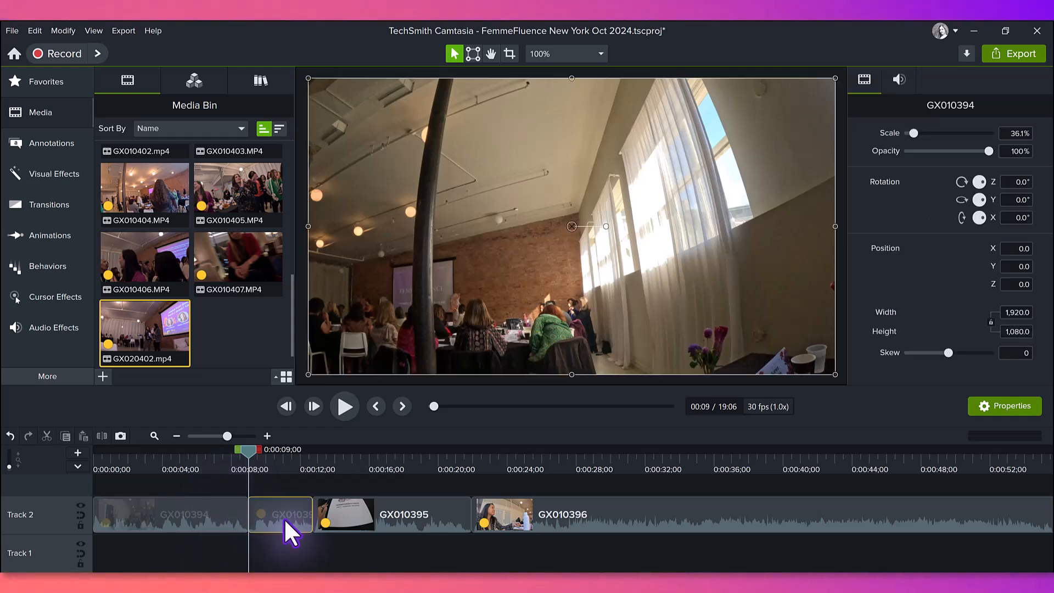
pyautogui.hotkey('ctrl', 'Delete')
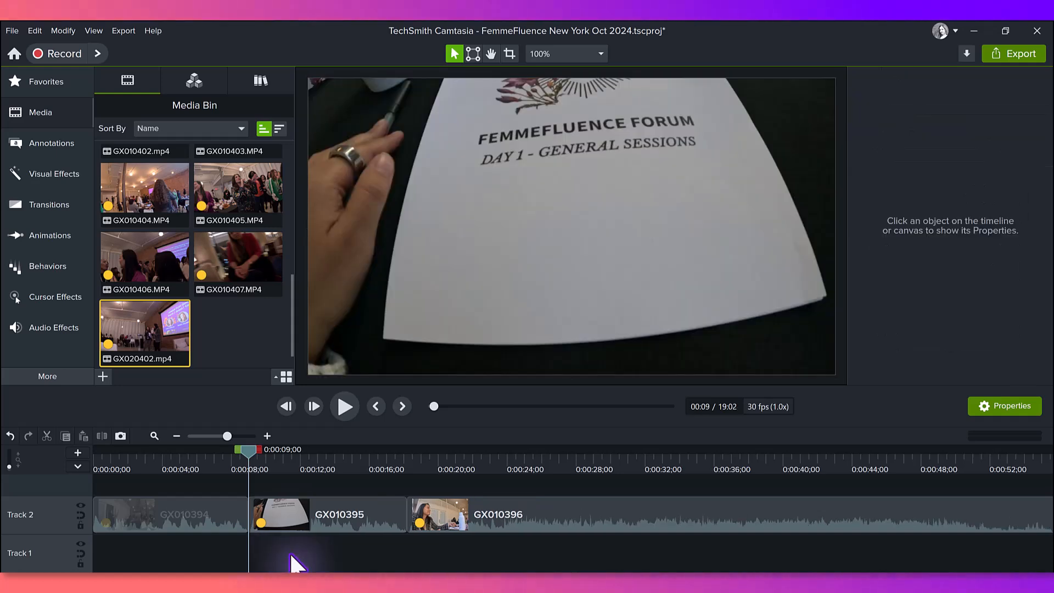
# Step: Split GX010395 at 0:00:09;26 and ripple-delete its opening segment
pyautogui.moveTo(257, 464)
pyautogui.mouseDown()
pyautogui.moveTo(415, 475)
pyautogui.moveTo(220, 484)
pyautogui.moveTo(298, 483)
pyautogui.moveTo(225, 484)
pyautogui.moveTo(260, 485)
pyautogui.moveTo(251, 489)
pyautogui.moveTo(231, 462)
pyautogui.moveTo(255, 489)
pyautogui.moveTo(262, 446)
pyautogui.mouseUp()
pyautogui.click(266, 437)
pyautogui.click(265, 467)
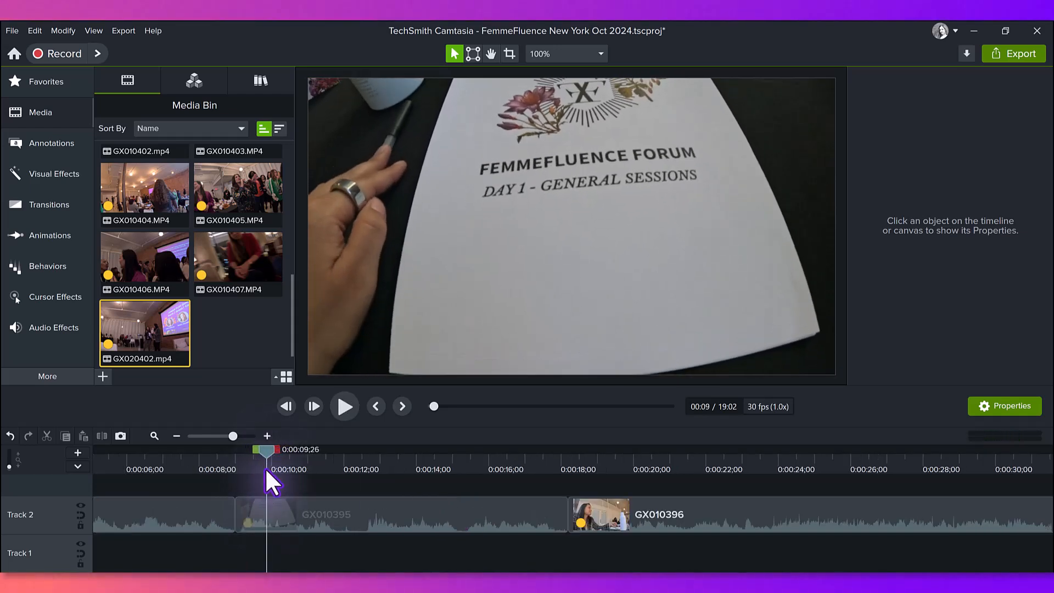
pyautogui.click(289, 496)
pyautogui.press('s')
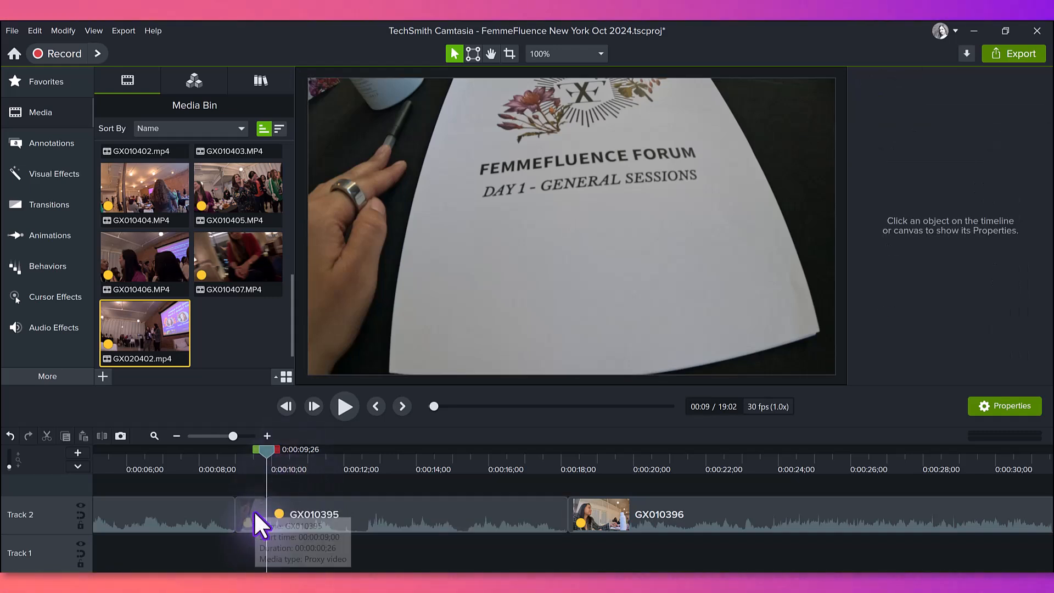
pyautogui.click(255, 516)
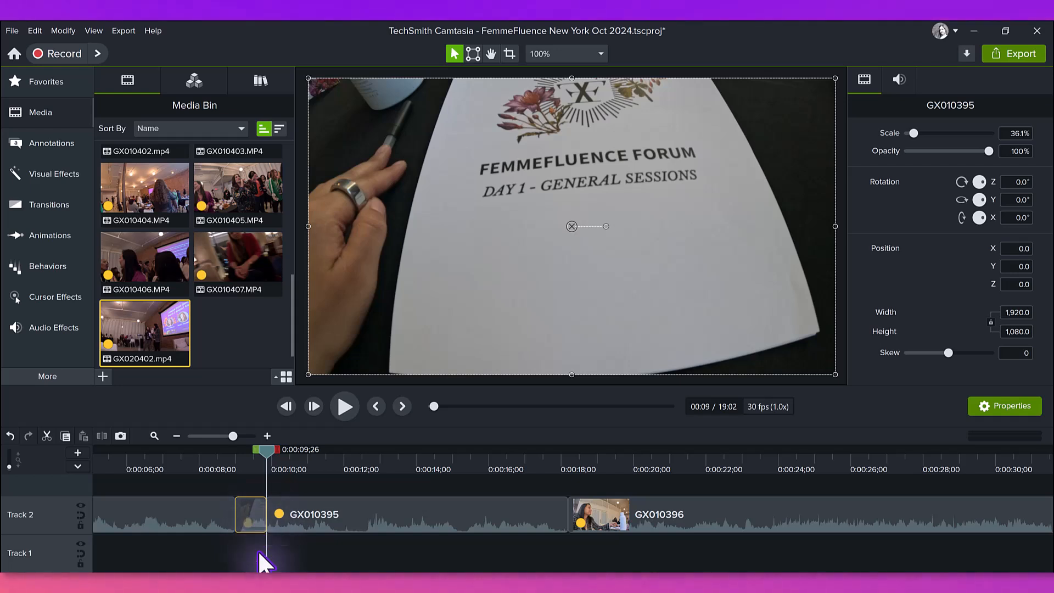
pyautogui.hotkey('ctrl', 'Delete')
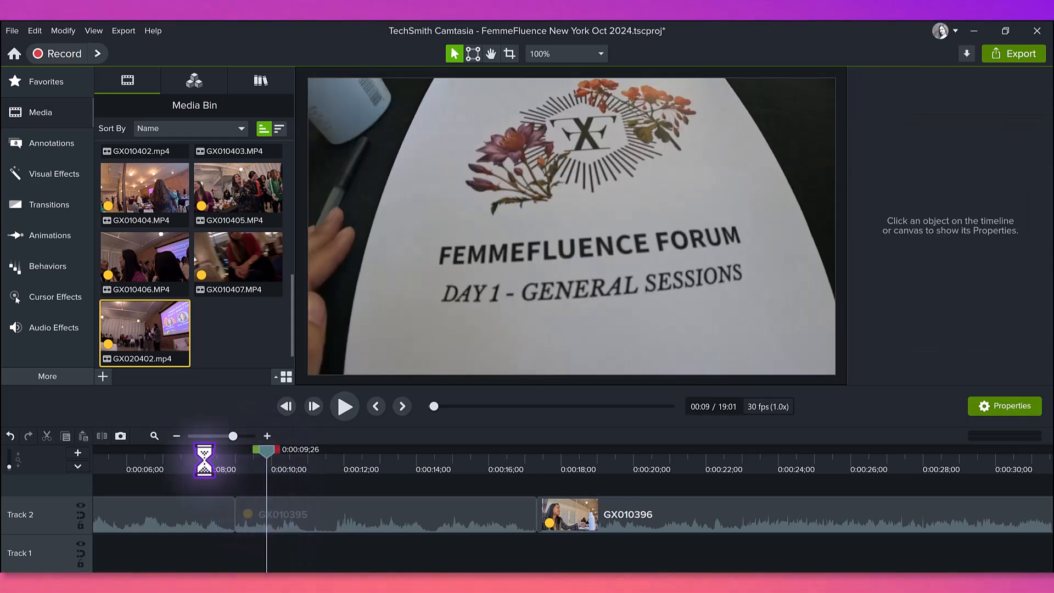
# Step: Split GX010395 at 0:00:15;06 and remove its end segment, closing the gap to GX010396
pyautogui.moveTo(202, 467); pyautogui.dragTo(251, 506)
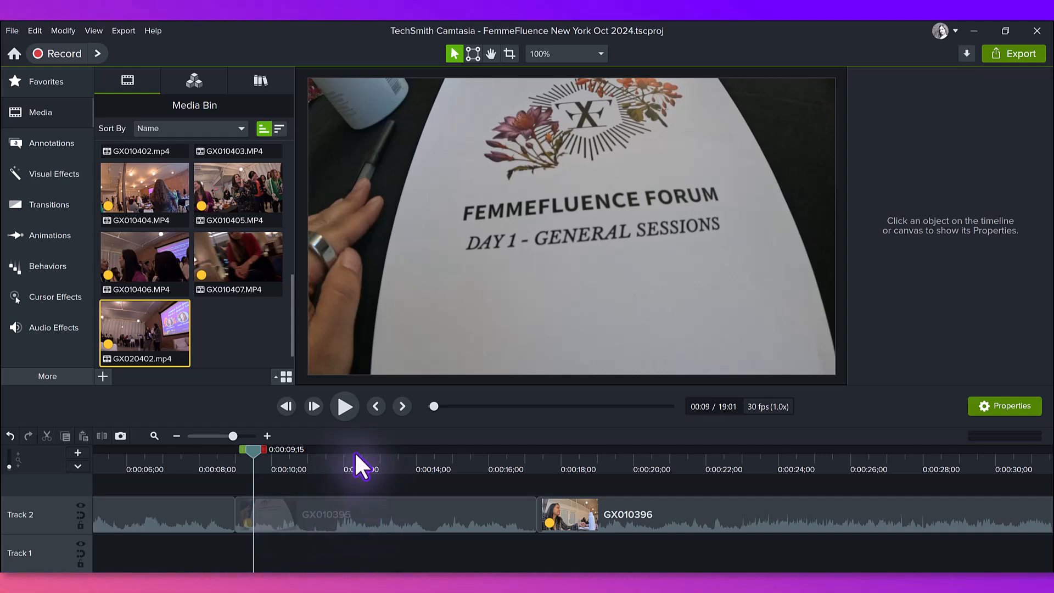
pyautogui.moveTo(354, 451); pyautogui.dragTo(456, 470)
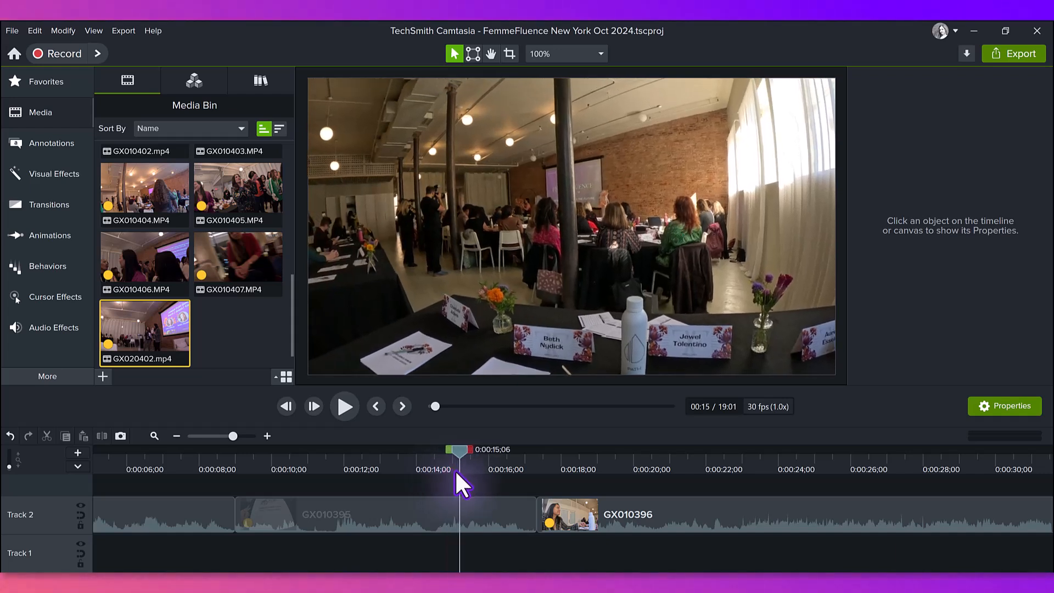
pyautogui.click(429, 525)
pyautogui.press('s')
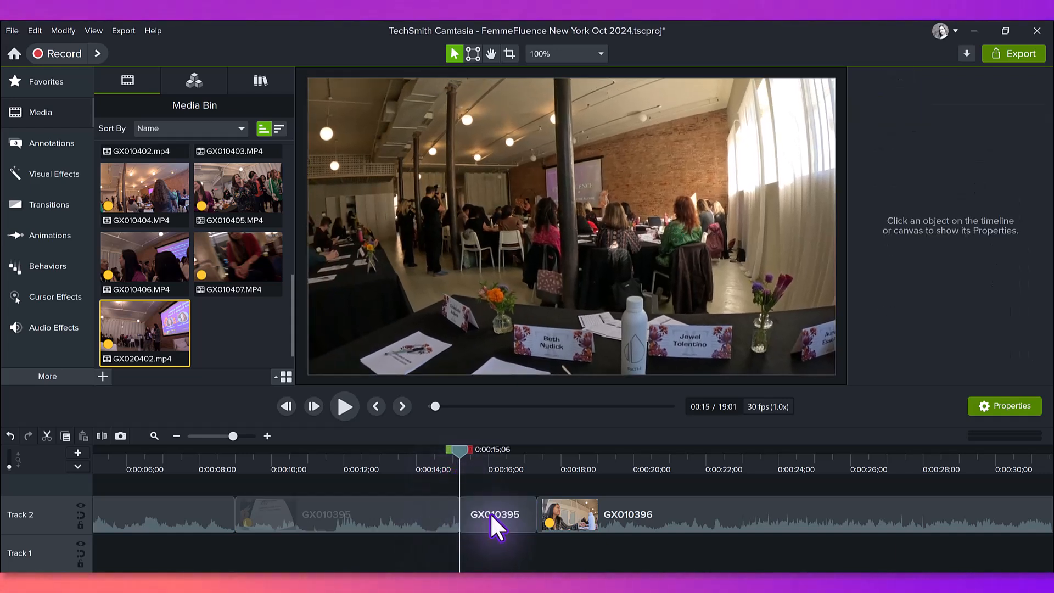
pyautogui.click(491, 513)
pyautogui.press('Delete')
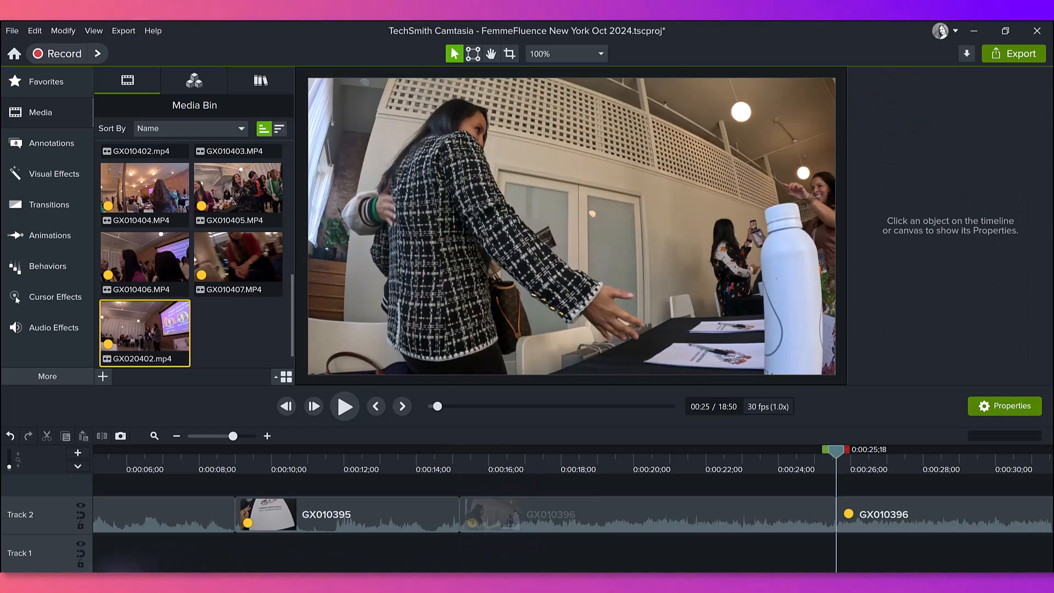
# Step: Select the segment of GX010396 that follows the split at 0:00:25;18
pyautogui.hscroll(5, 572, 515)
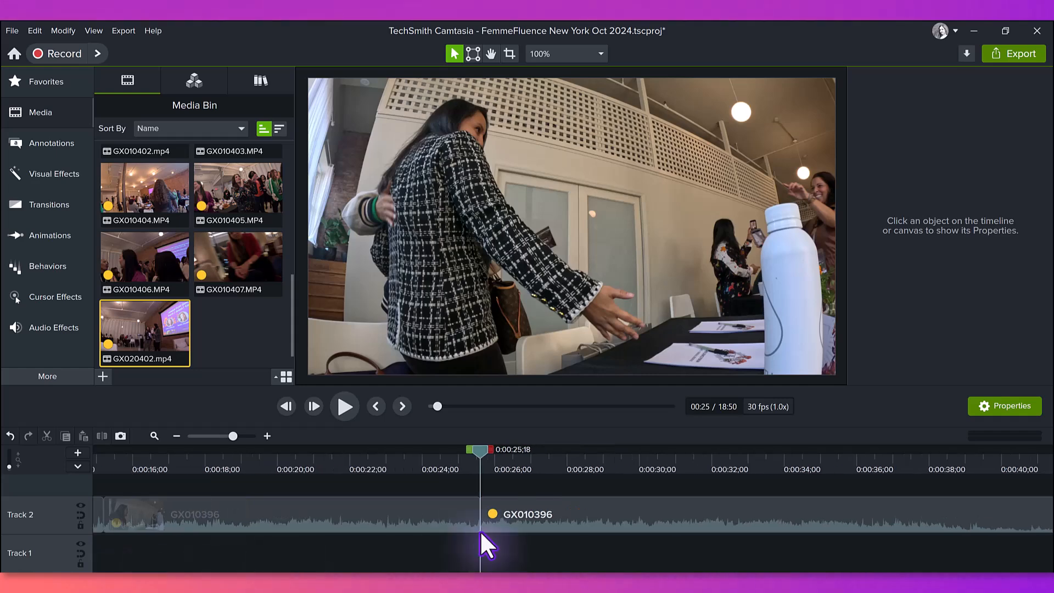
pyautogui.click(627, 520)
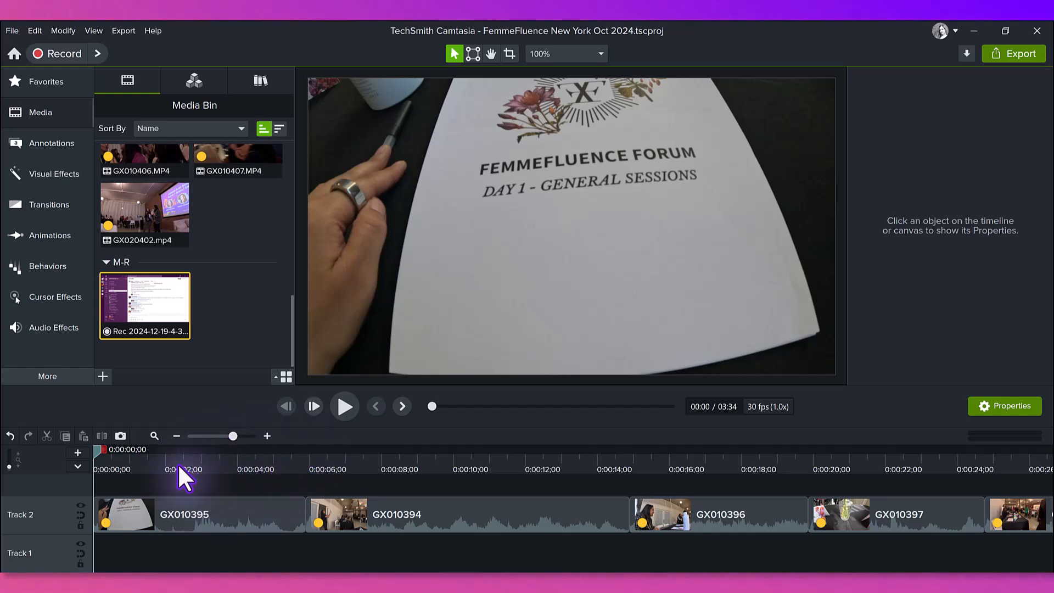
# Step: Import the audio file MA_TheOdyssey_MangoFizz_Main_Instrumental into the Media Bin
pyautogui.moveTo(178, 464); pyautogui.dragTo(135, 476)
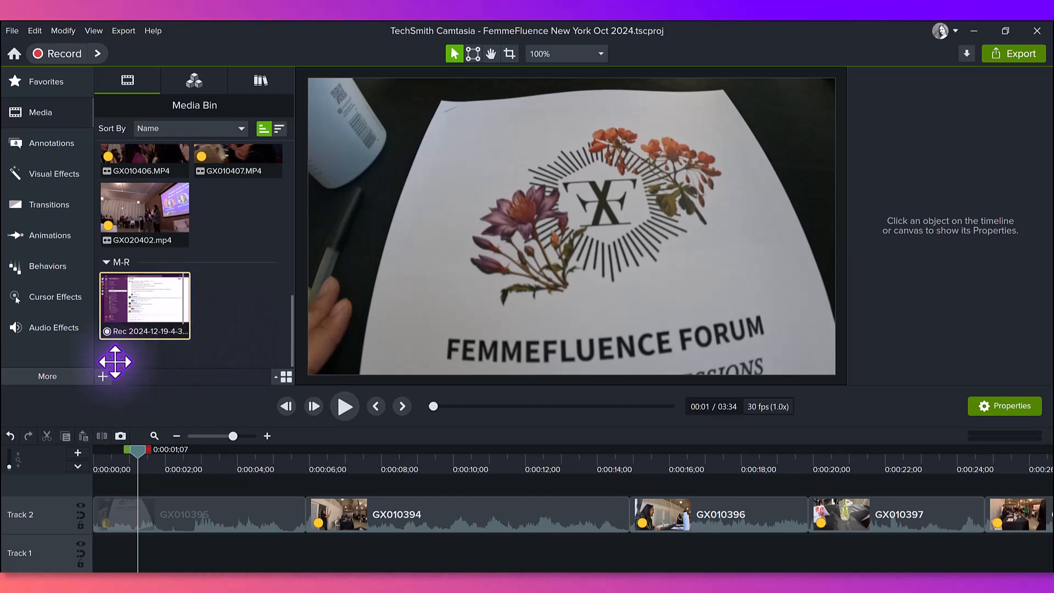
pyautogui.click(104, 376)
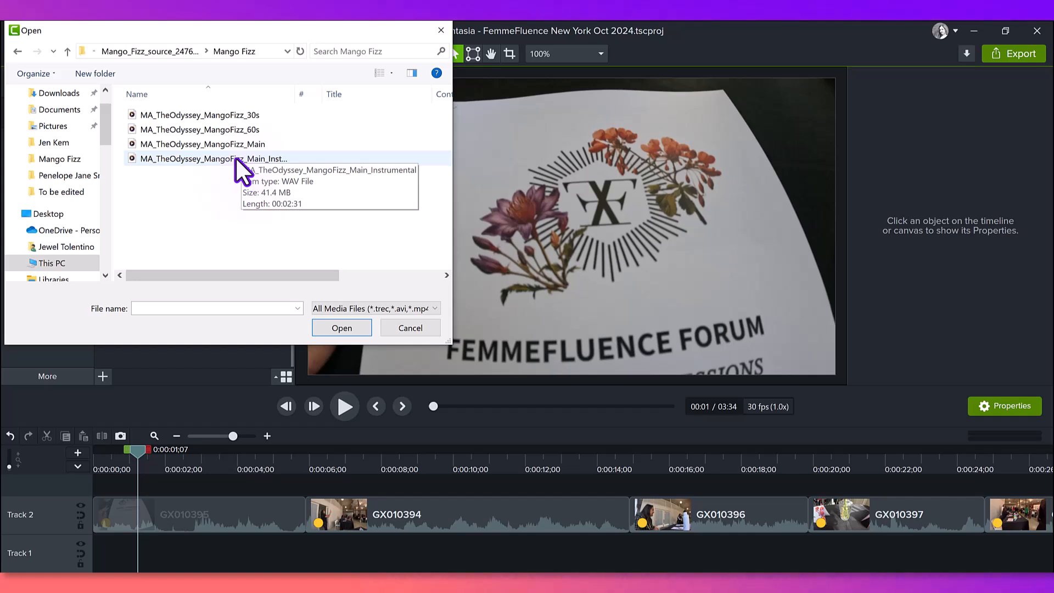
pyautogui.doubleClick(235, 157)
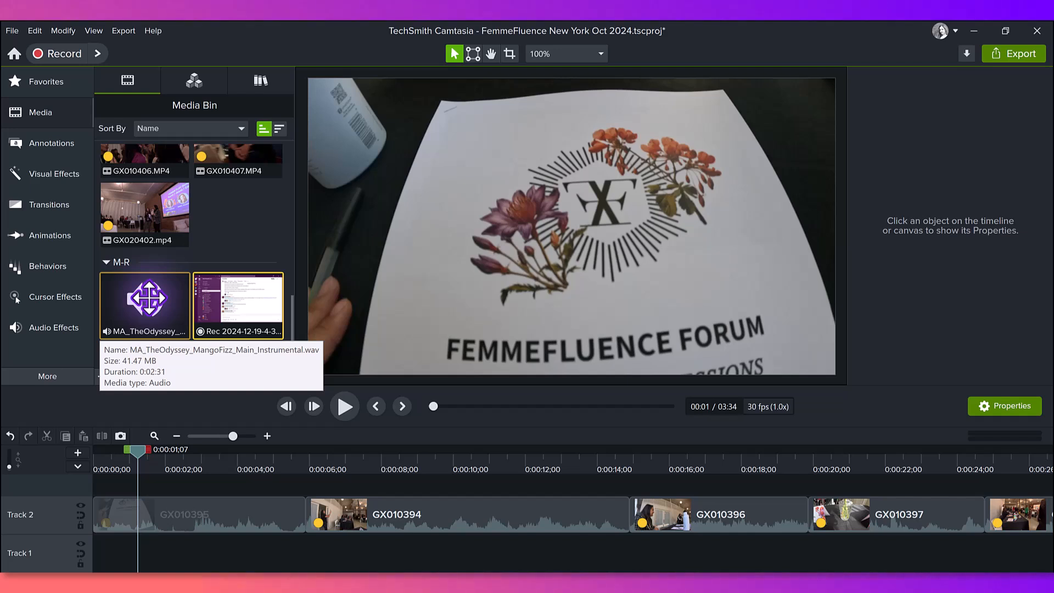
# Step: Insert a new track below Track 1 and place the MangoFizz instrumental at the start of Track 2
pyautogui.rightClick(37, 559)
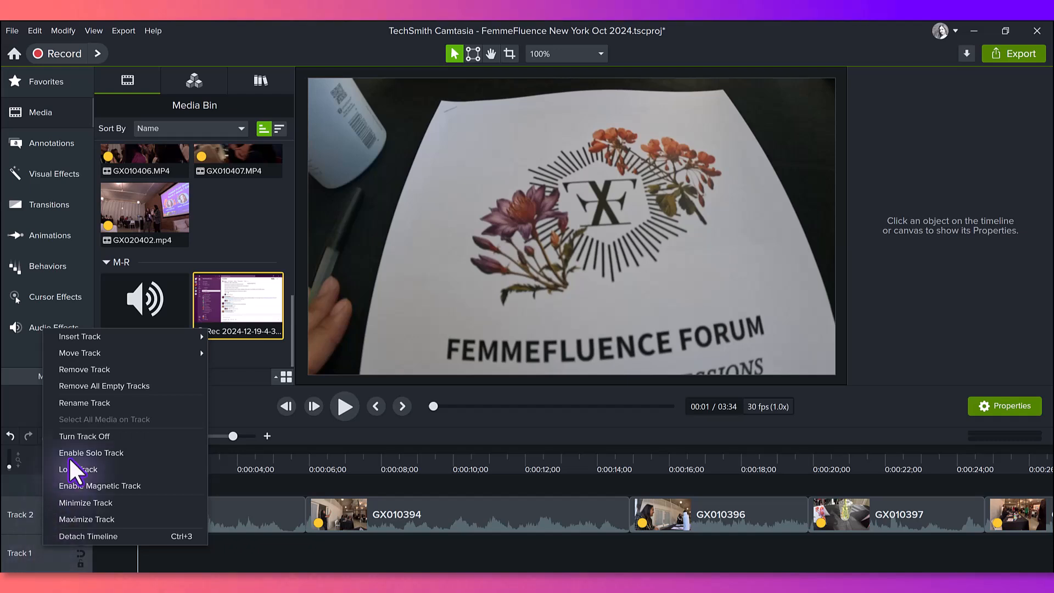
pyautogui.moveTo(96, 341)
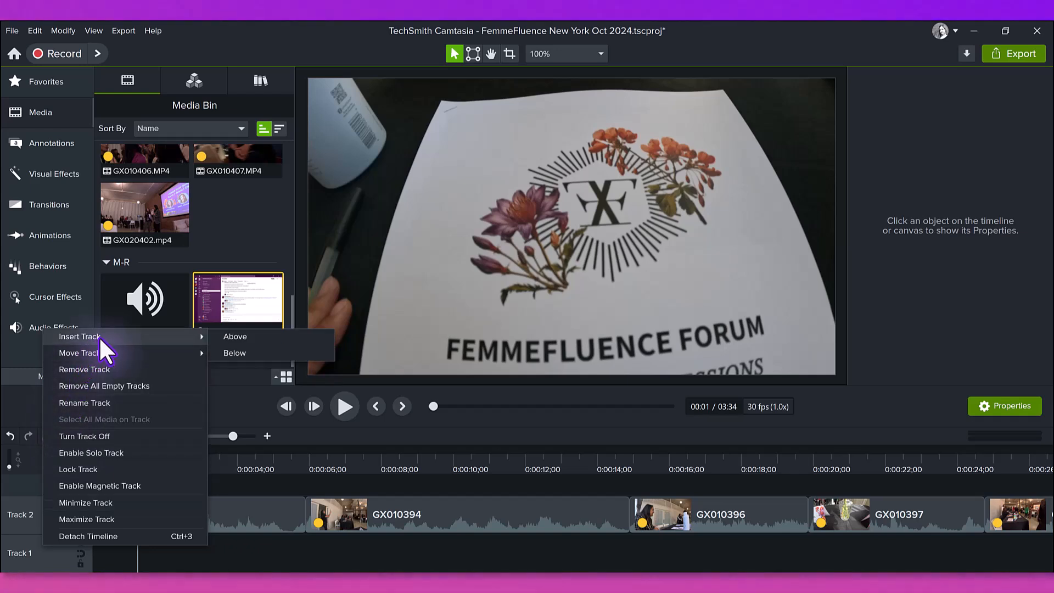
pyautogui.click(245, 352)
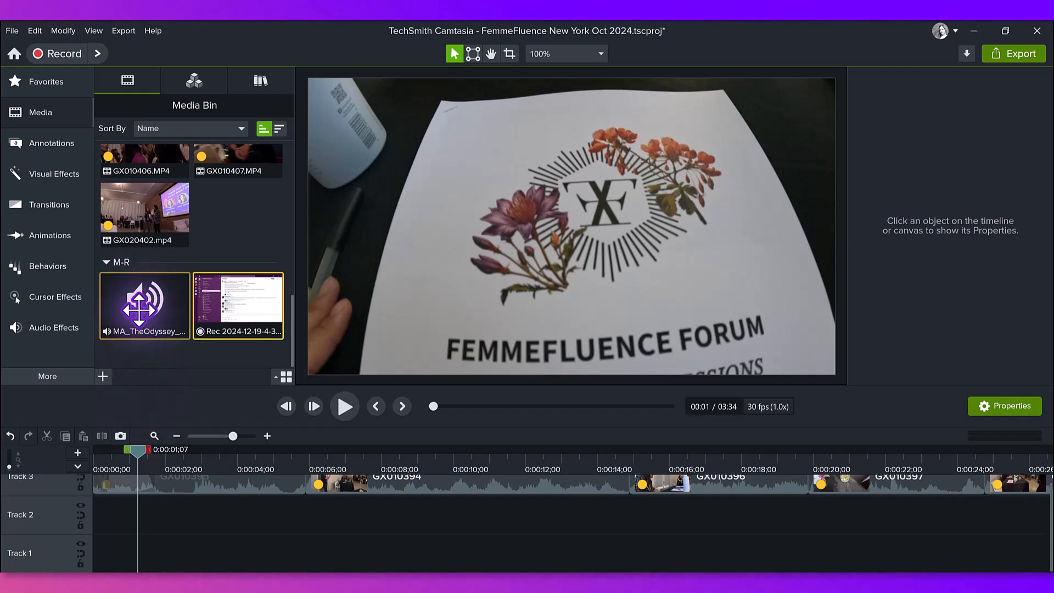
pyautogui.moveTo(139, 308)
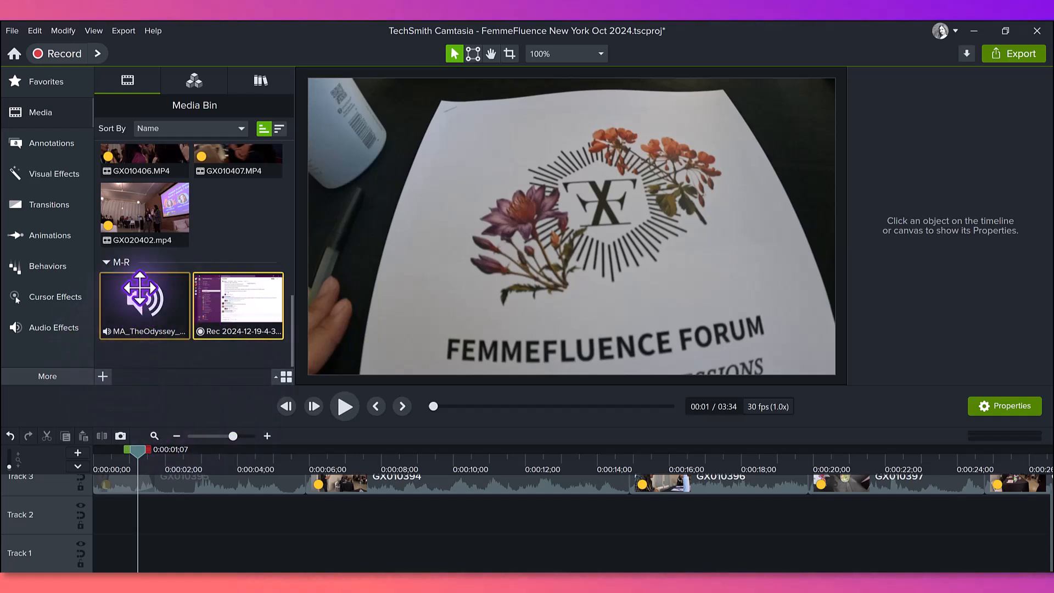
pyautogui.moveTo(129, 320); pyautogui.dragTo(102, 527)
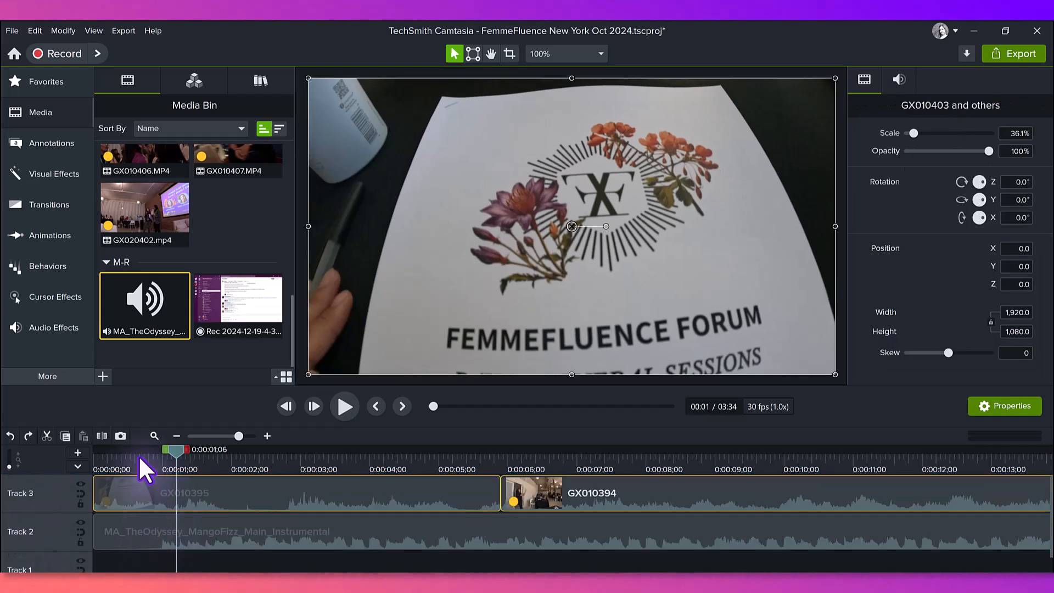
# Step: Split the MangoFizz instrumental on Track 2 at 0:00:00;18 and ripple-delete its opening segment
pyautogui.click(137, 456)
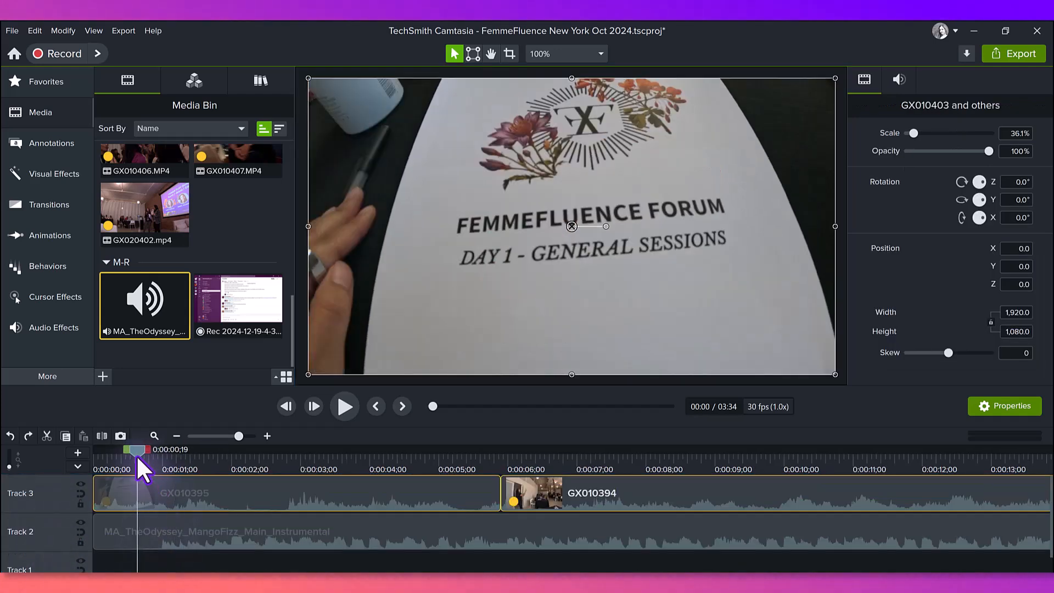
pyautogui.moveTo(138, 455); pyautogui.dragTo(135, 456)
pyautogui.click(172, 530)
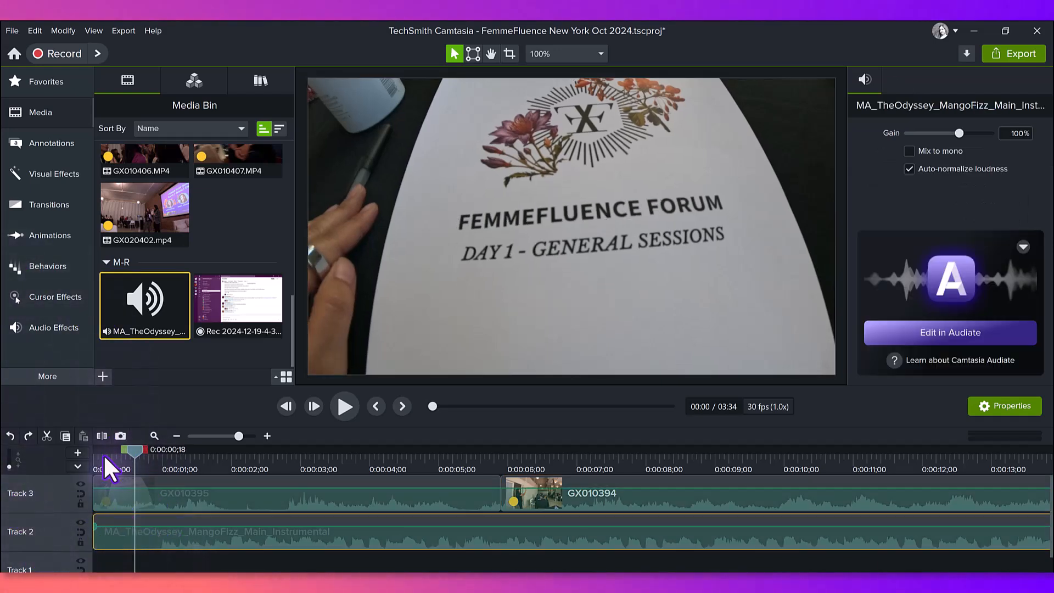
pyautogui.click(102, 435)
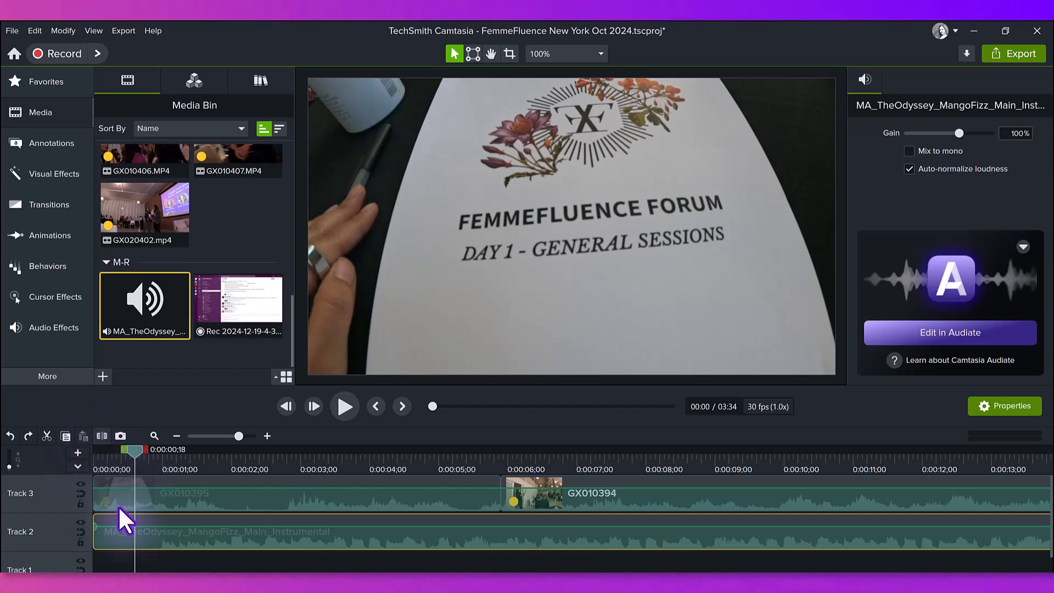
pyautogui.click(120, 539)
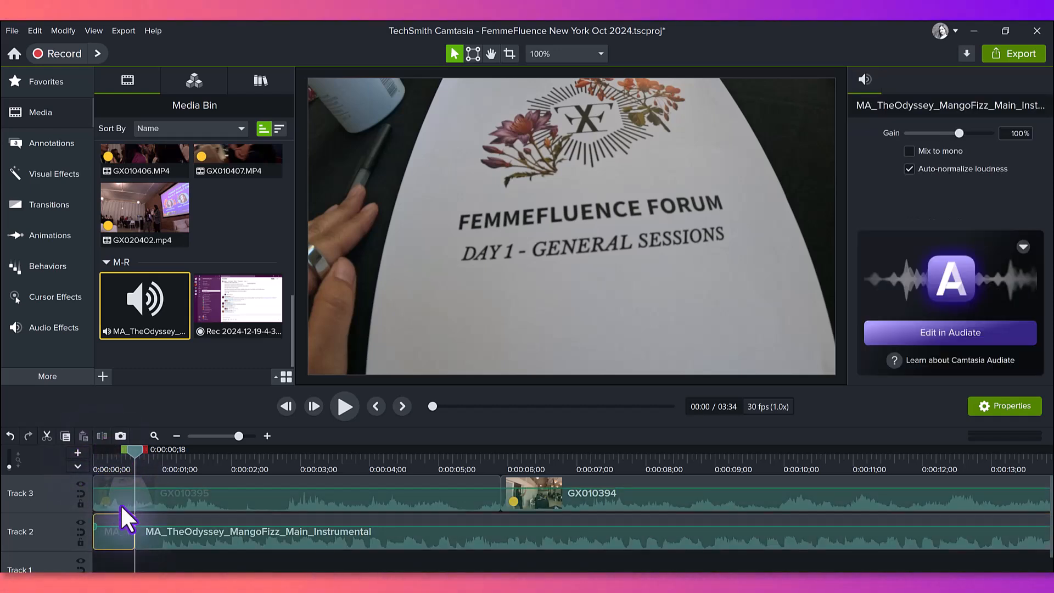
pyautogui.hotkey('ctrl', 'BackSpace')
# Step: Play back the opening clips with the trimmed music from the start of the timeline
pyautogui.moveTo(114, 456); pyautogui.dragTo(43, 466)
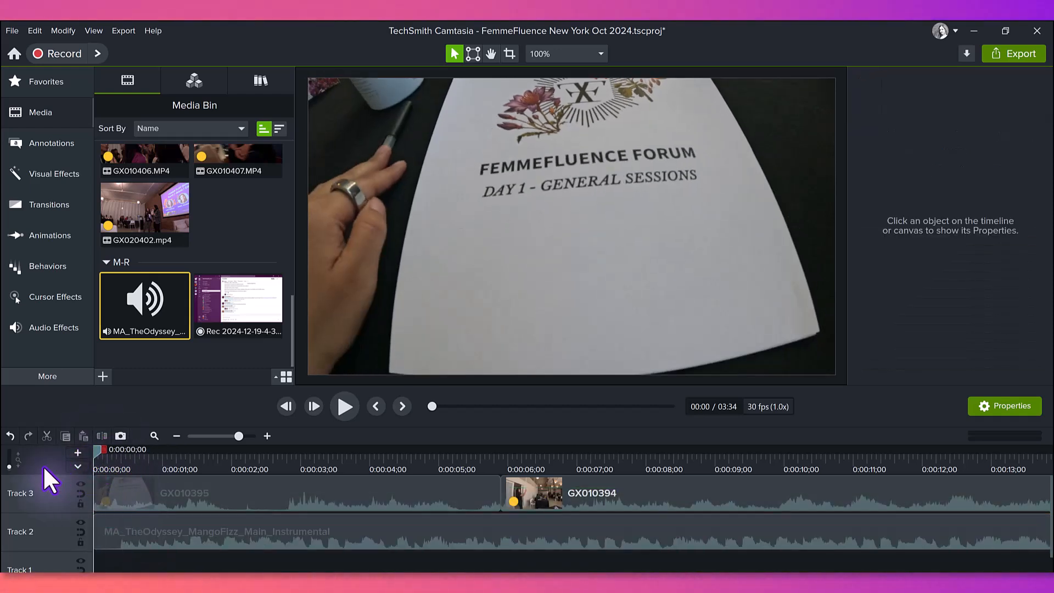
pyautogui.click(346, 406)
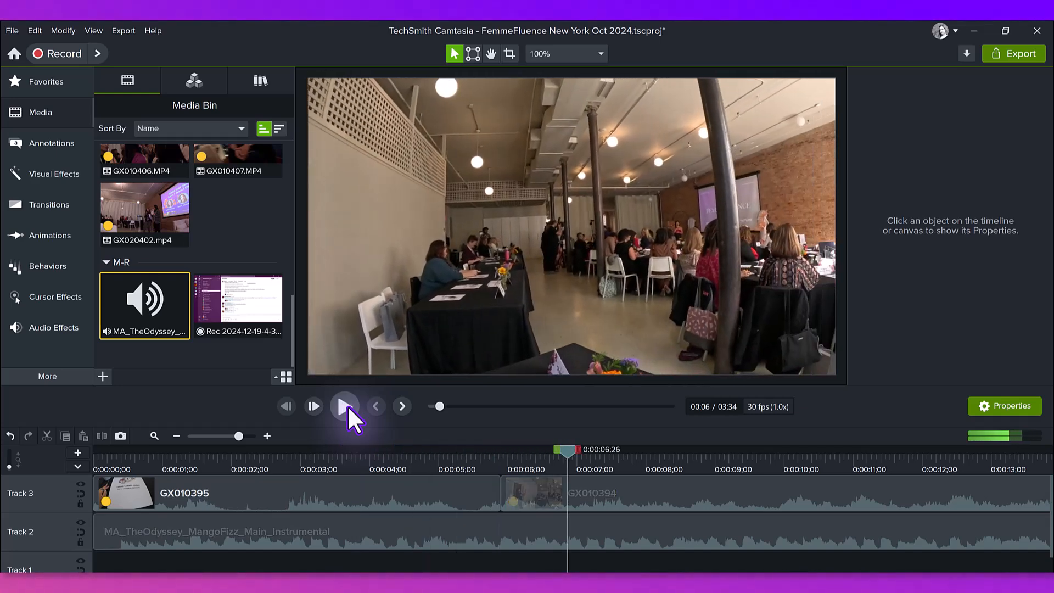
pyautogui.click(344, 406)
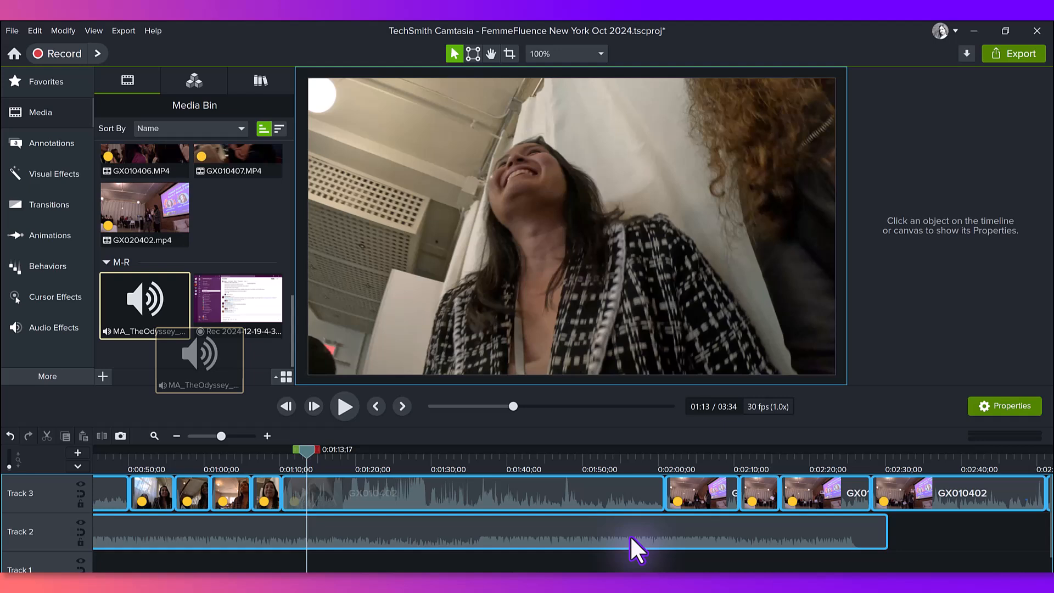
# Step: Place a second copy of the MangoFizz instrumental on Track 1 at about 0:02:26, overlapping the end of the first copy
pyautogui.moveTo(631, 540); pyautogui.dragTo(856, 568)
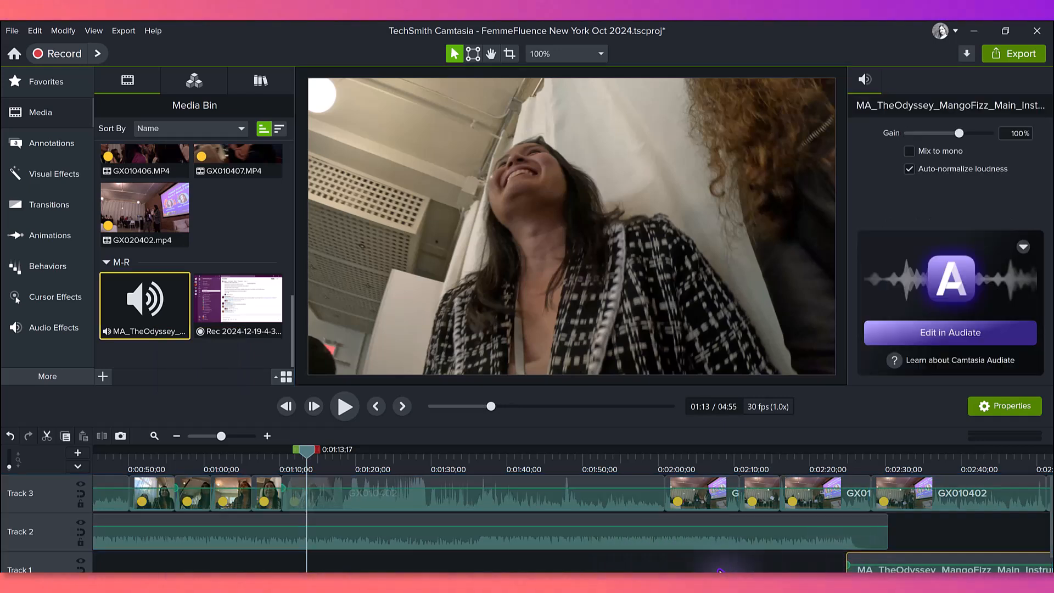
pyautogui.hscroll(5, 526, 566)
pyautogui.scroll(-1, 526, 565)
pyautogui.moveTo(527, 563); pyautogui.dragTo(537, 558)
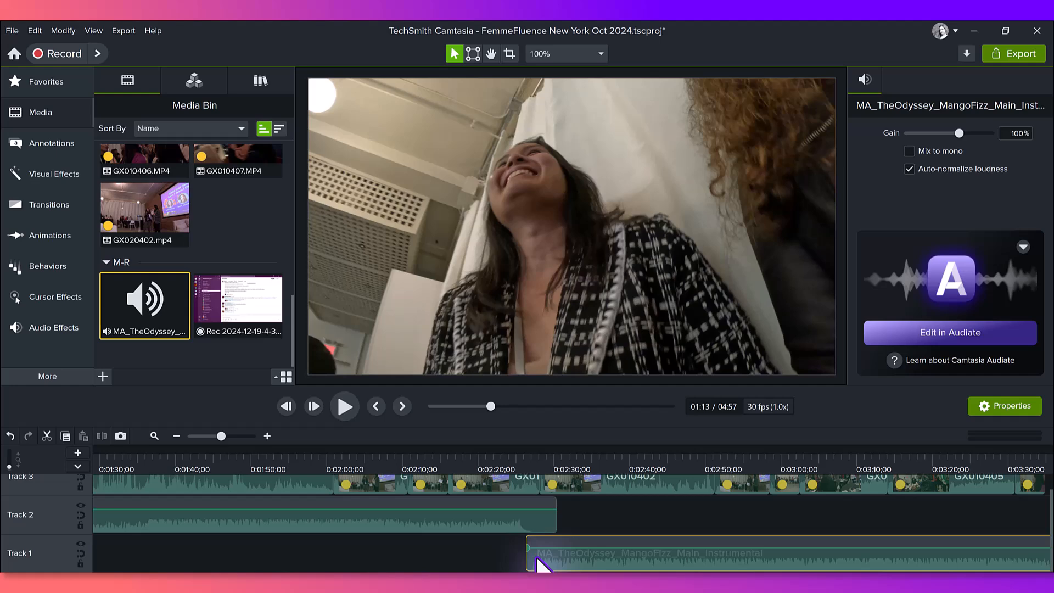
# Step: Play back the ending of the first music copy from about 0:02:22 to check the overlap with the second
pyautogui.click(267, 437)
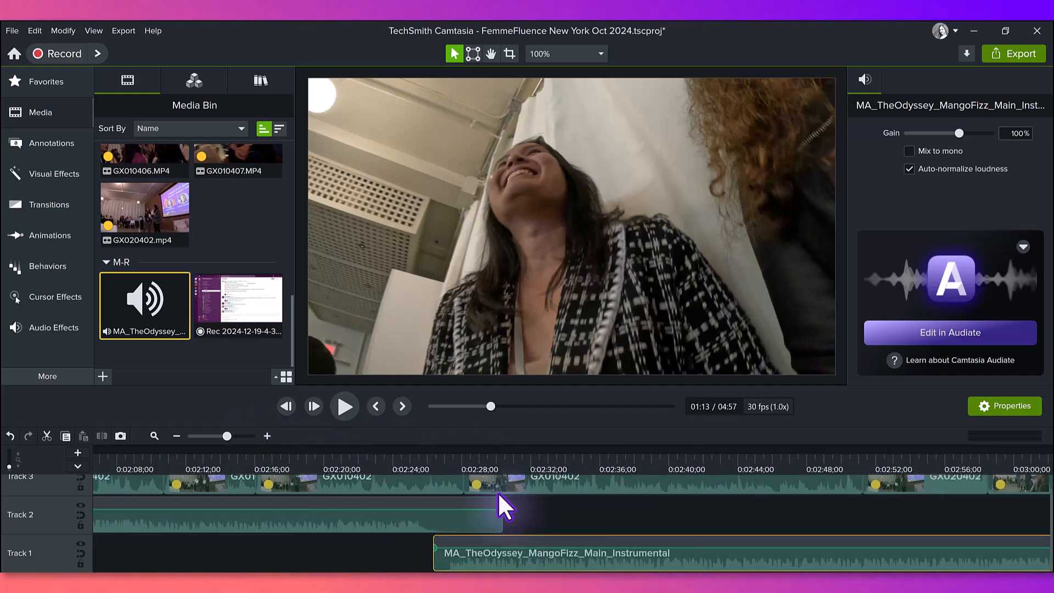
pyautogui.click(366, 468)
pyautogui.click(344, 405)
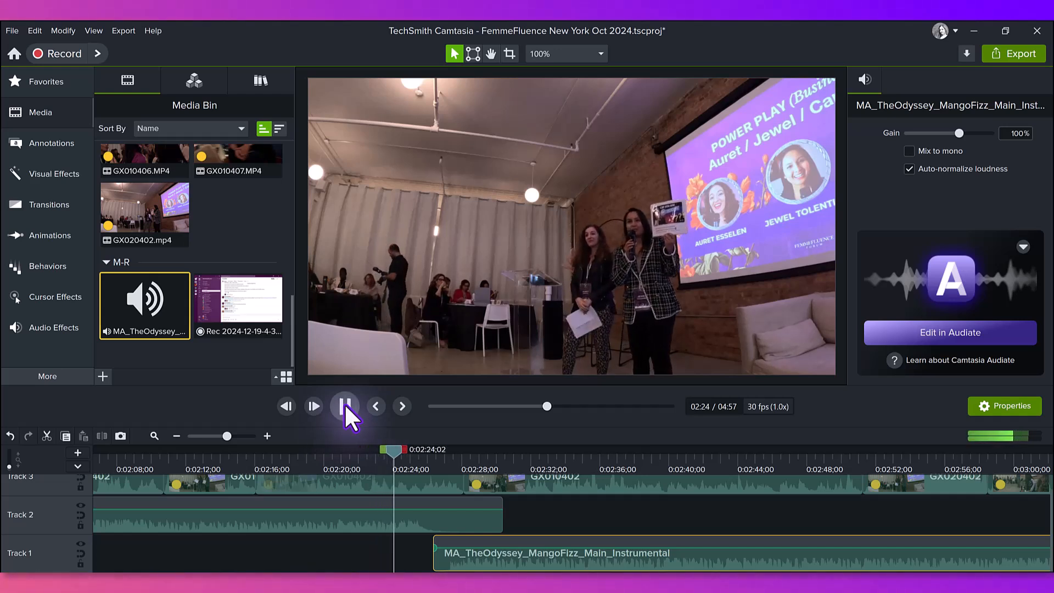
pyautogui.click(344, 405)
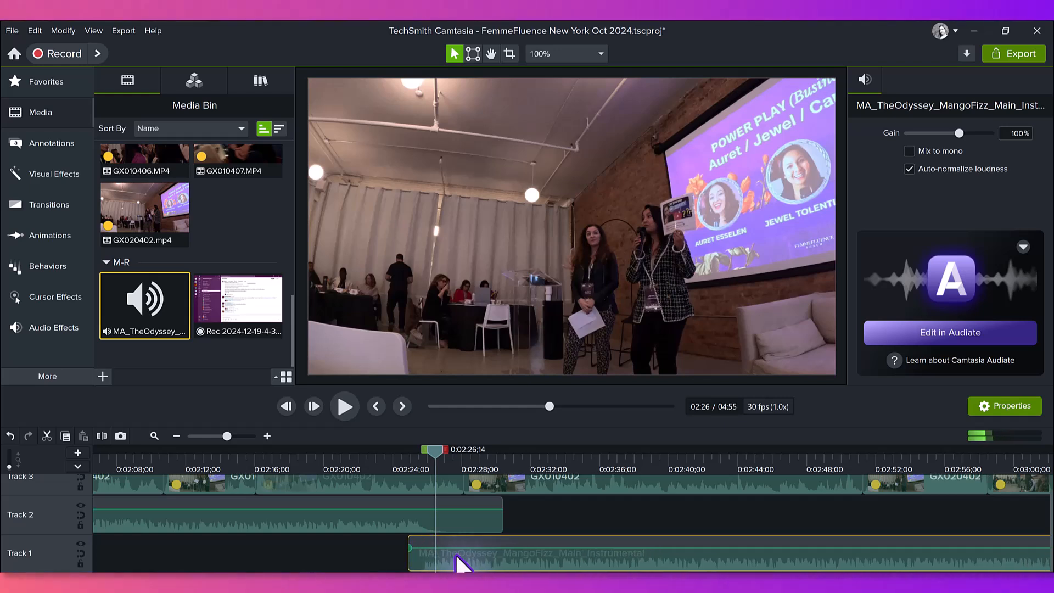
# Step: Shift the second MangoFizz copy slightly earlier on Track 1 and play back the overlap from about 0:02:21
pyautogui.moveTo(456, 553); pyautogui.dragTo(451, 552)
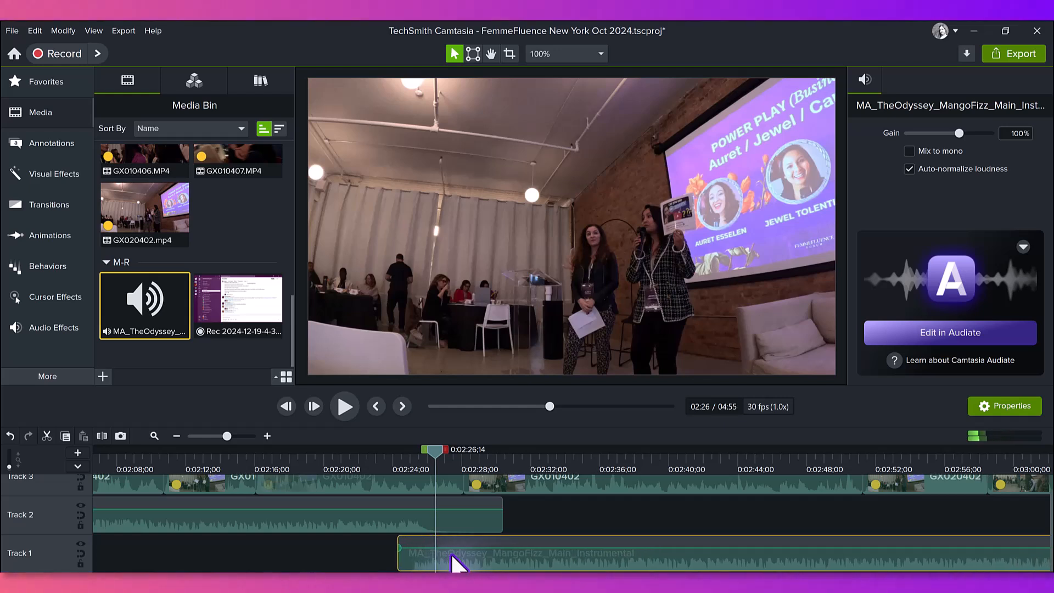
pyautogui.click(352, 463)
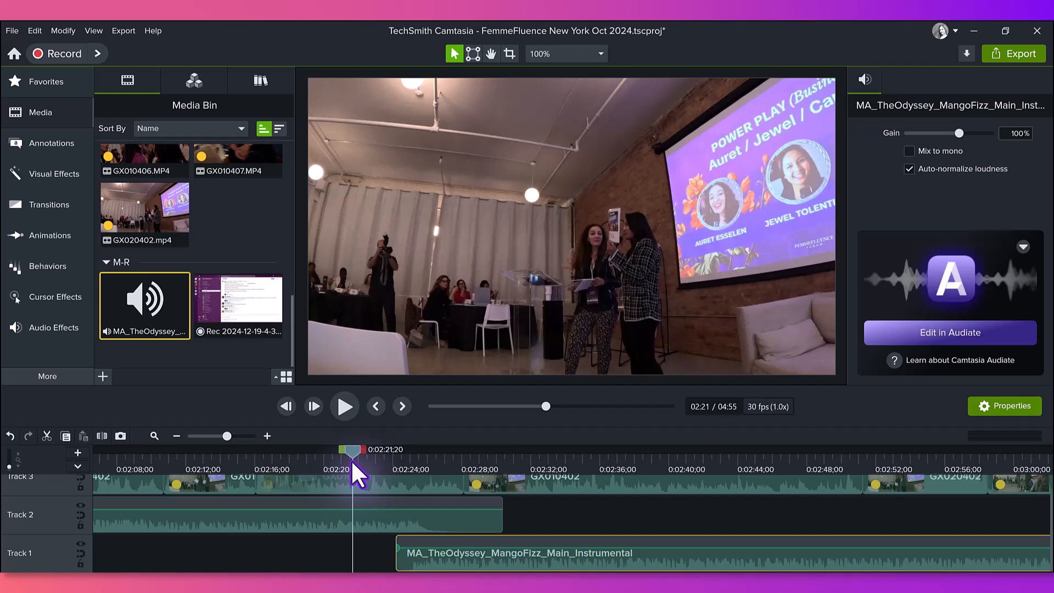
pyautogui.click(346, 399)
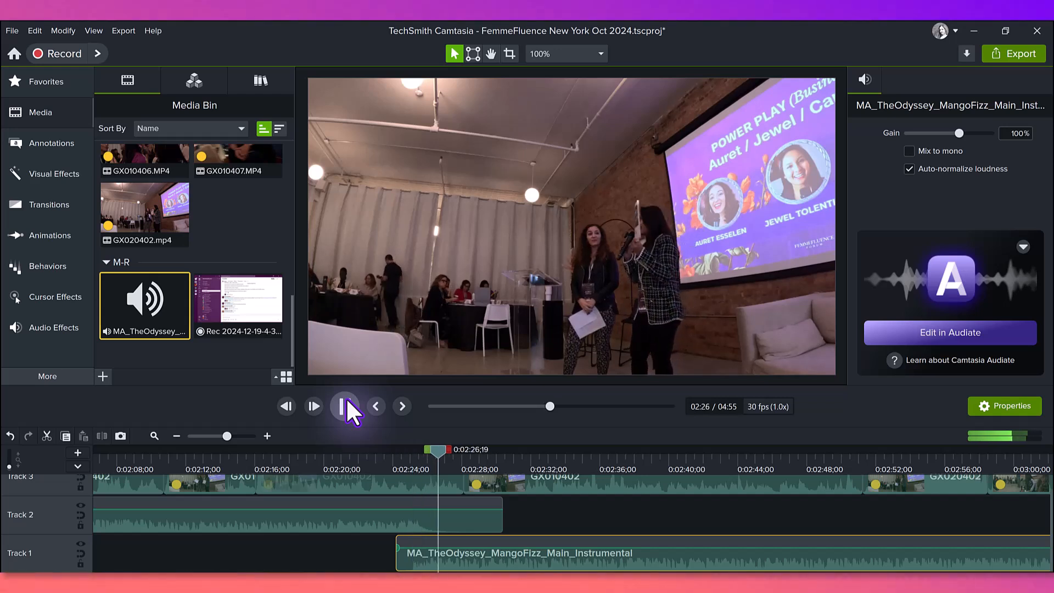
pyautogui.click(346, 399)
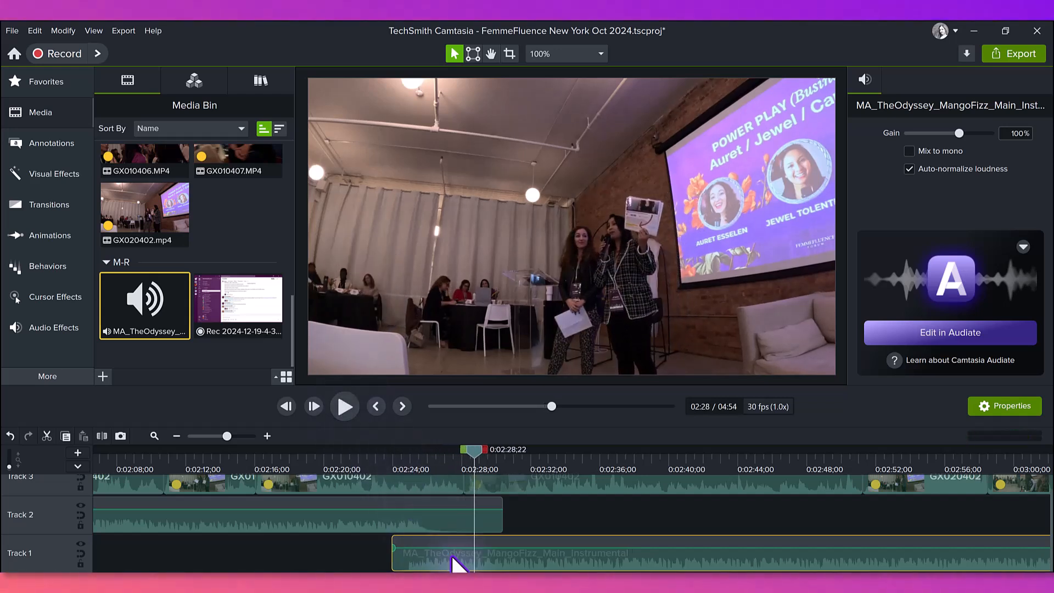
# Step: Nudge the second MangoFizz copy earlier to start at about 0:02:24 and replay the overlap from about 0:02:22
pyautogui.moveTo(460, 562); pyautogui.dragTo(456, 563)
pyautogui.moveTo(431, 528); pyautogui.dragTo(435, 538)
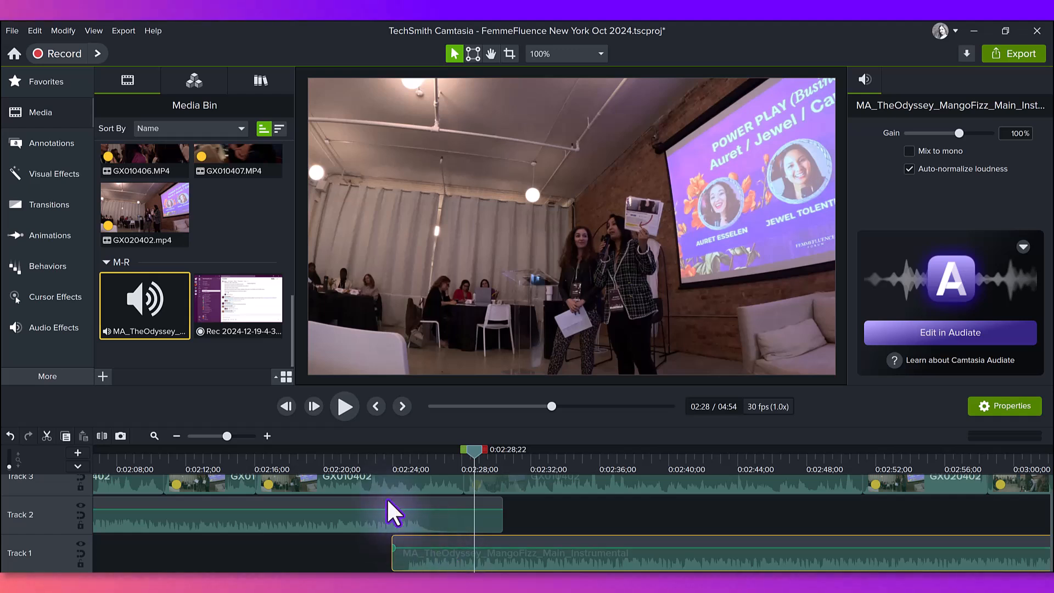
pyautogui.click(372, 459)
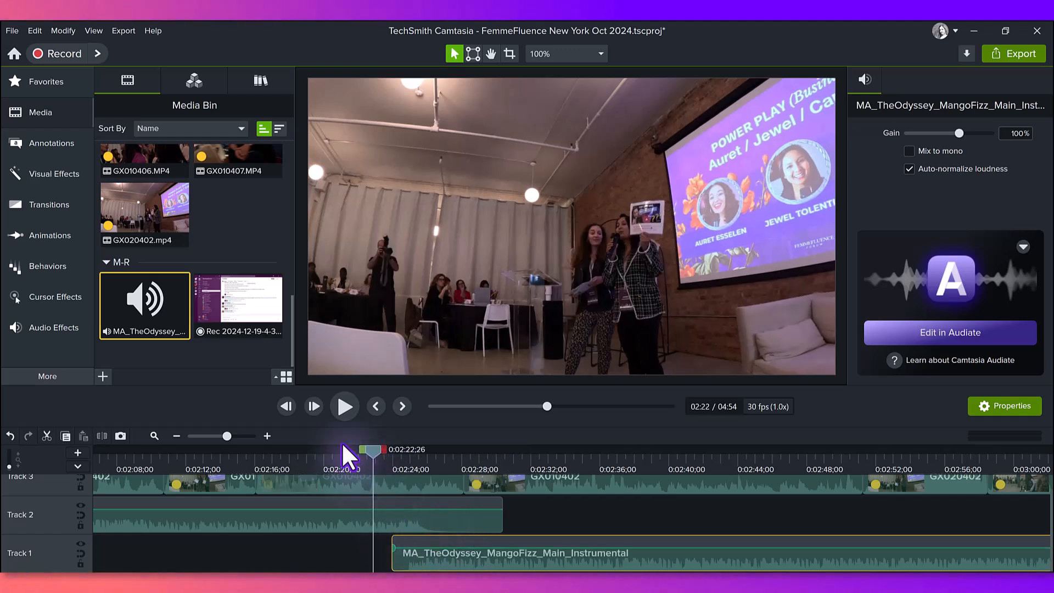
pyautogui.click(338, 409)
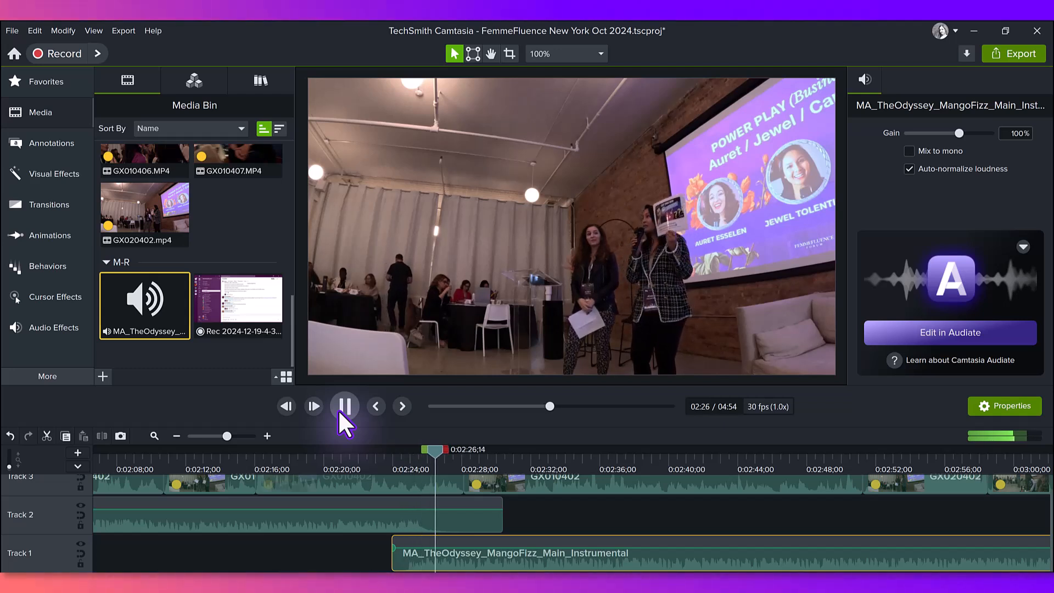
pyautogui.click(338, 410)
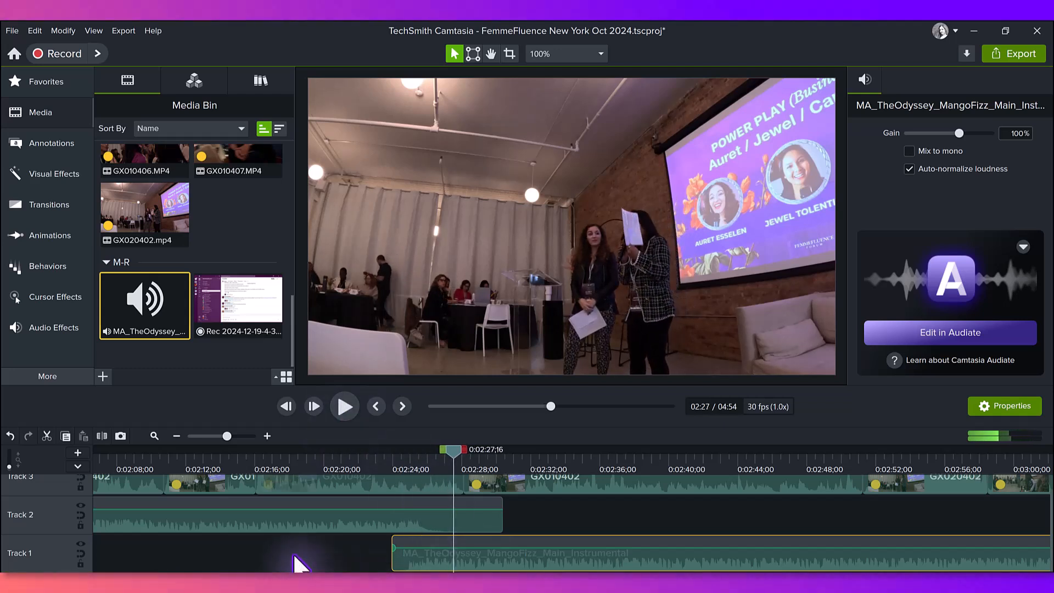
# Step: Look through the remaining clips above the second music copy and return to the start of the timeline
pyautogui.click(351, 557)
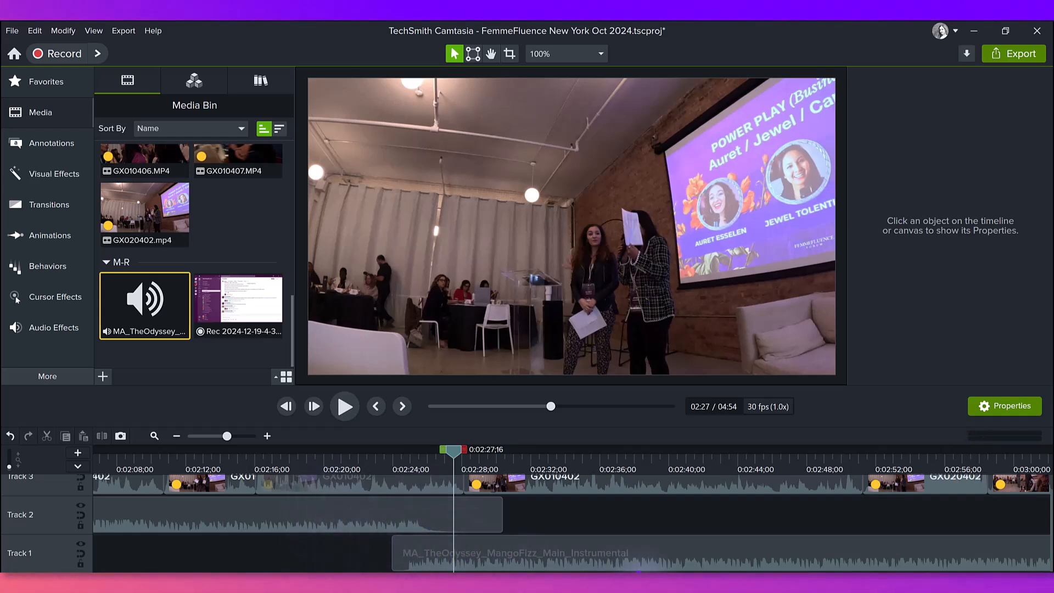
pyautogui.hscroll(5, 571, 521)
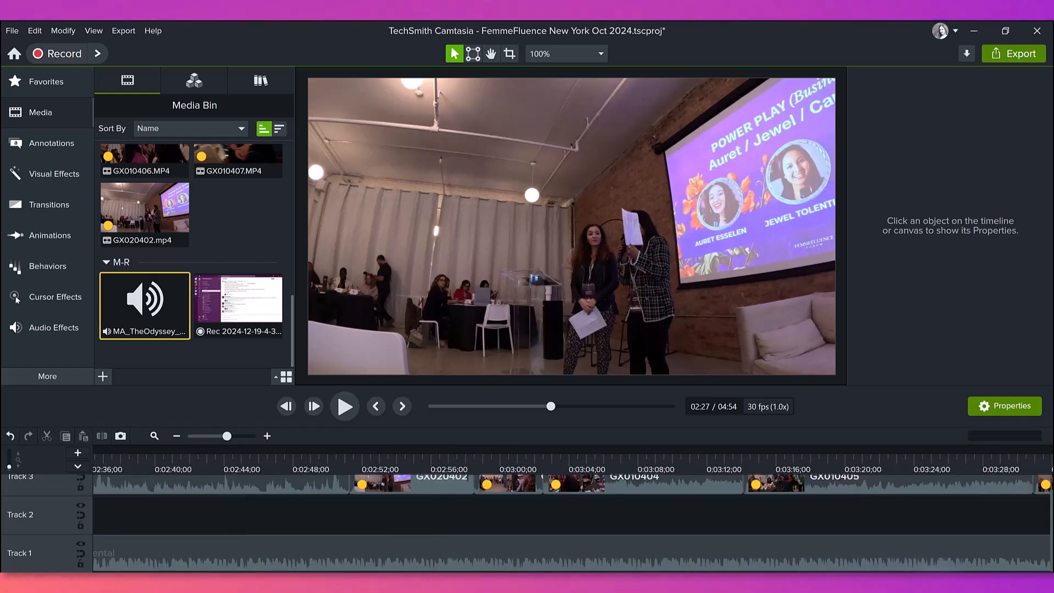
pyautogui.hscroll(-3, 800, 501)
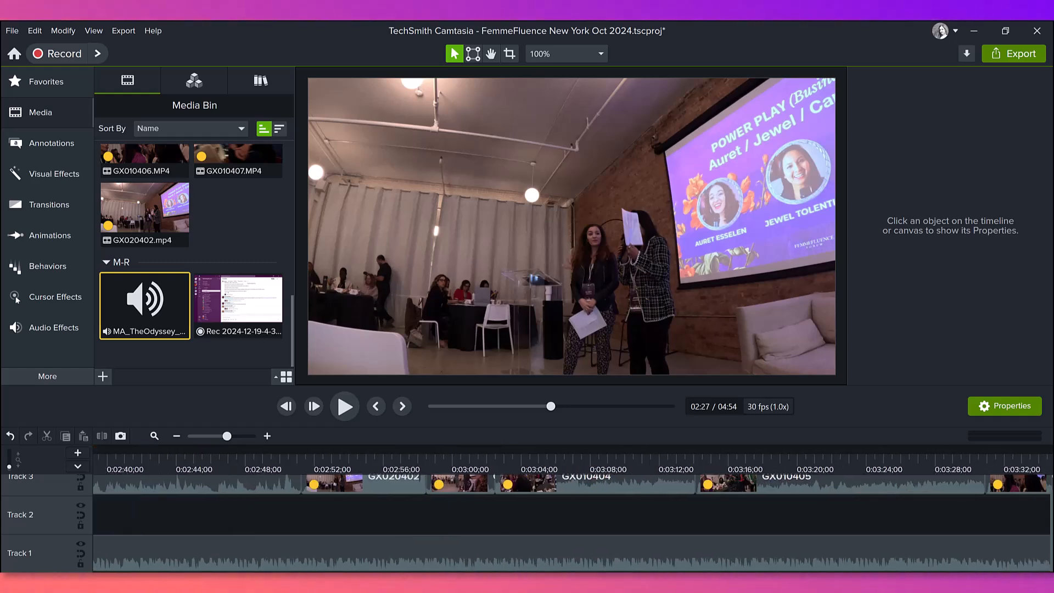
pyautogui.moveTo(833, 455); pyautogui.dragTo(739, 475)
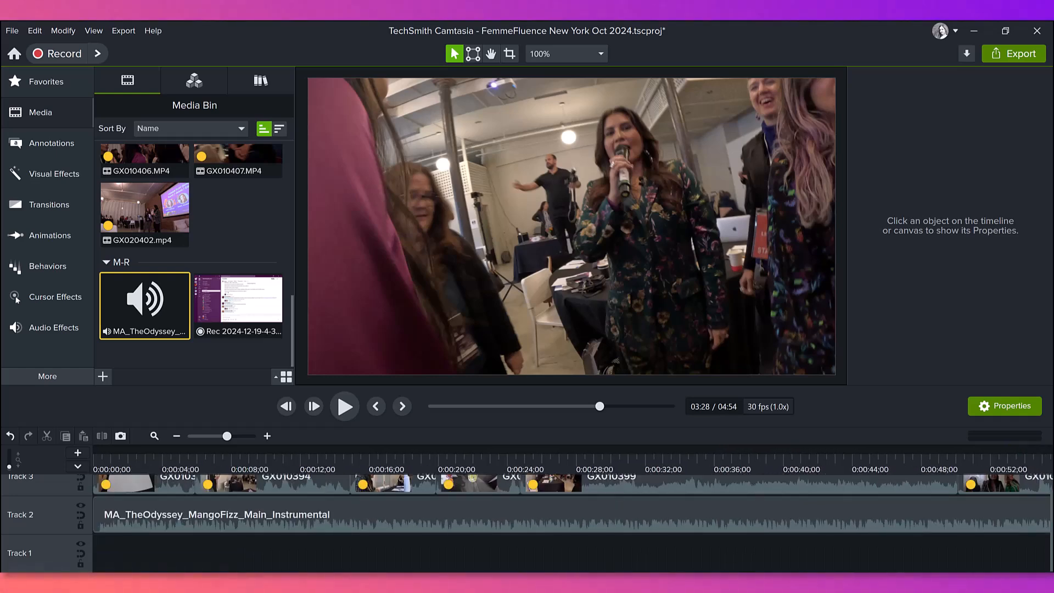
pyautogui.click(114, 462)
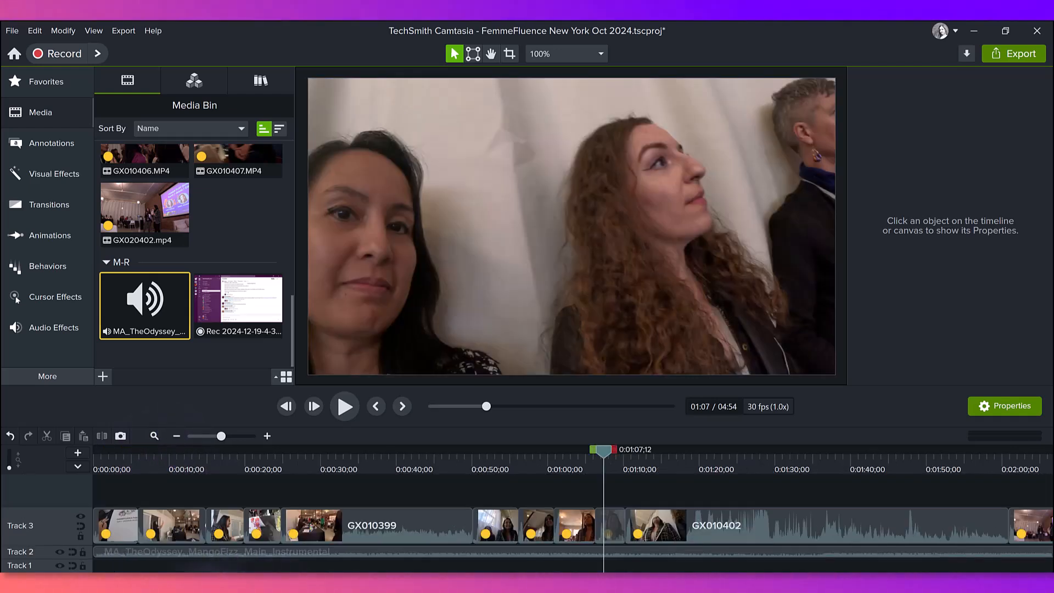
# Step: Set the audio gain to 35% for all Track 3 clips before the first GX010402 clip
pyautogui.moveTo(615, 492); pyautogui.dragTo(122, 529)
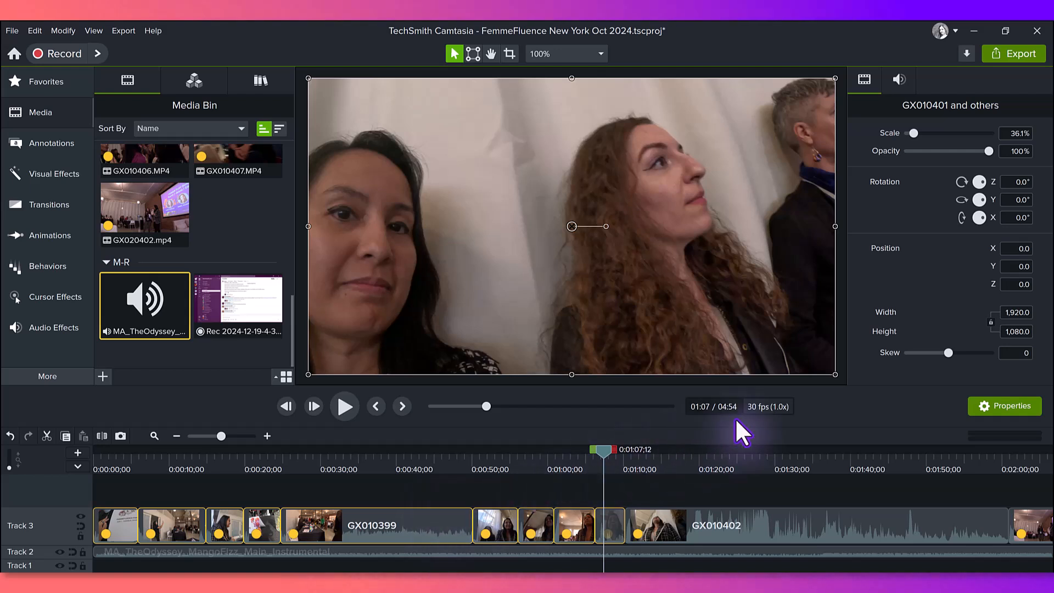
pyautogui.click(898, 80)
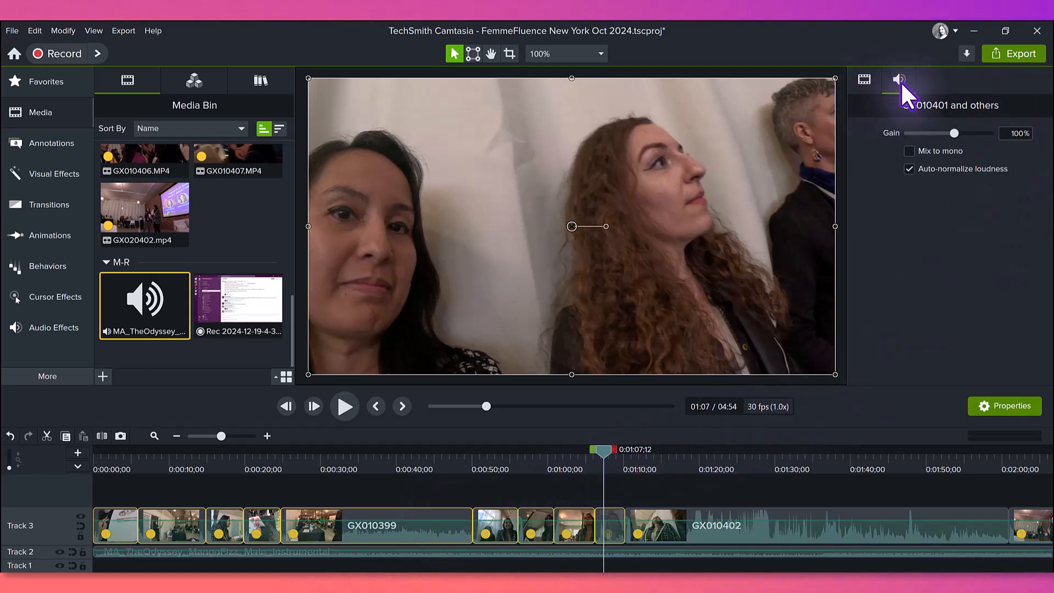
pyautogui.click(938, 132)
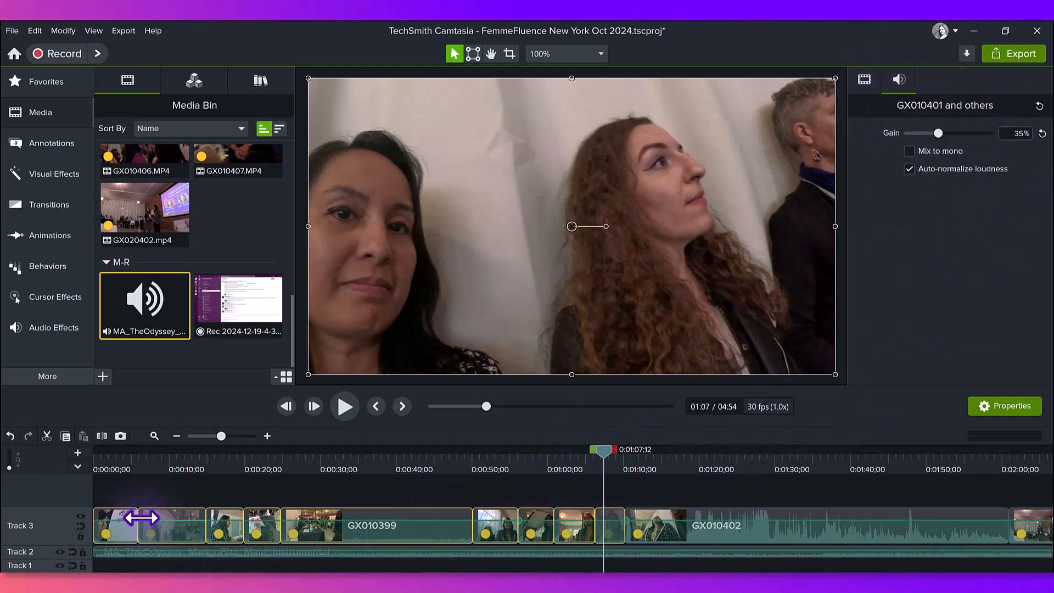
# Step: Play back the mix of clip audio and music from the timeline start, and again at the beginning of the first GX010402 clip
pyautogui.click(143, 457)
pyautogui.click(93, 460)
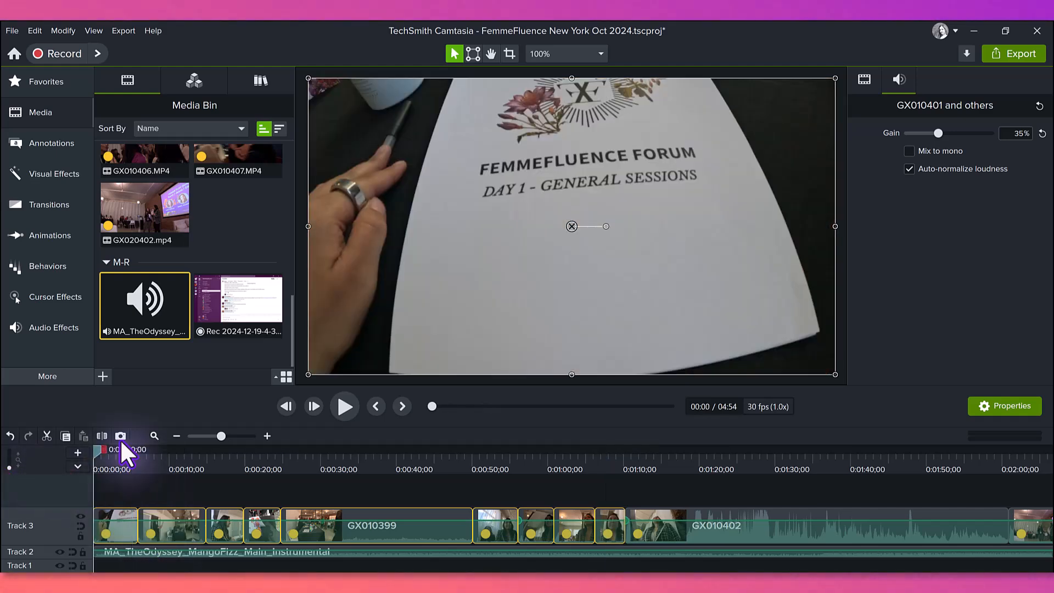
pyautogui.click(340, 400)
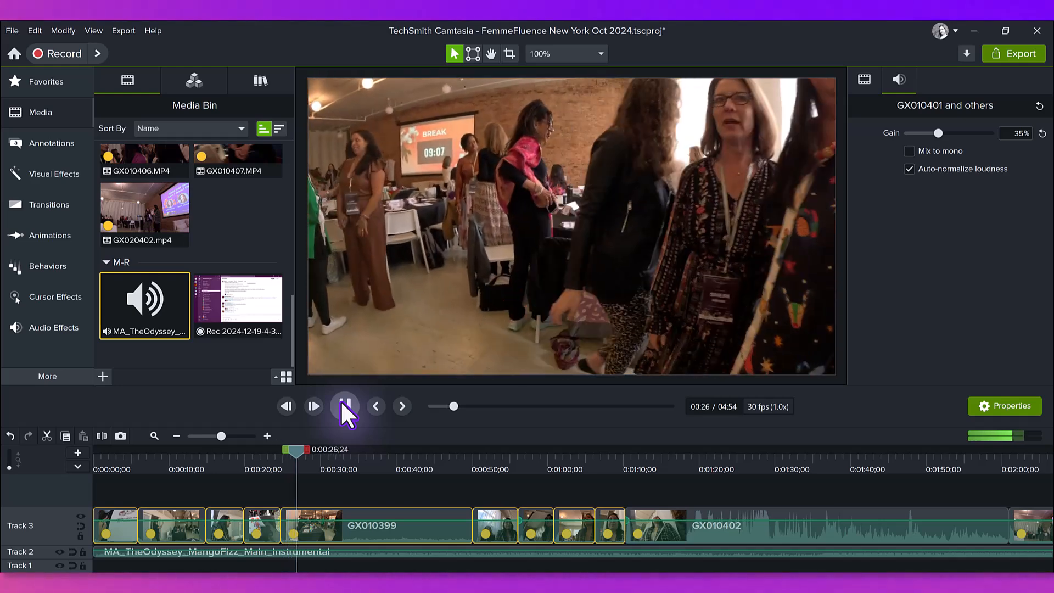
pyautogui.click(345, 407)
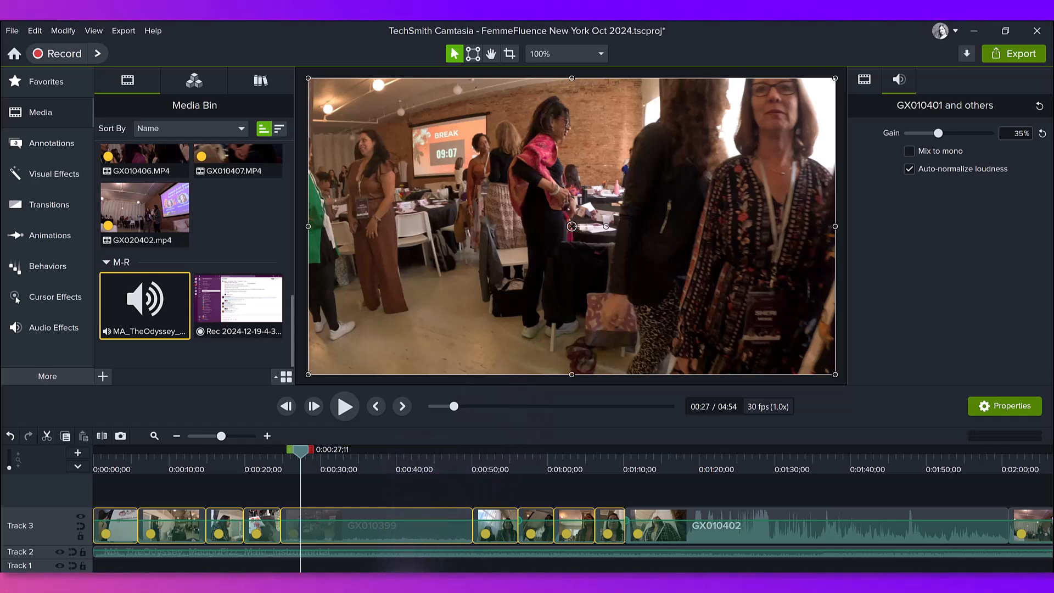
pyautogui.moveTo(621, 464); pyautogui.dragTo(626, 465)
pyautogui.click(344, 406)
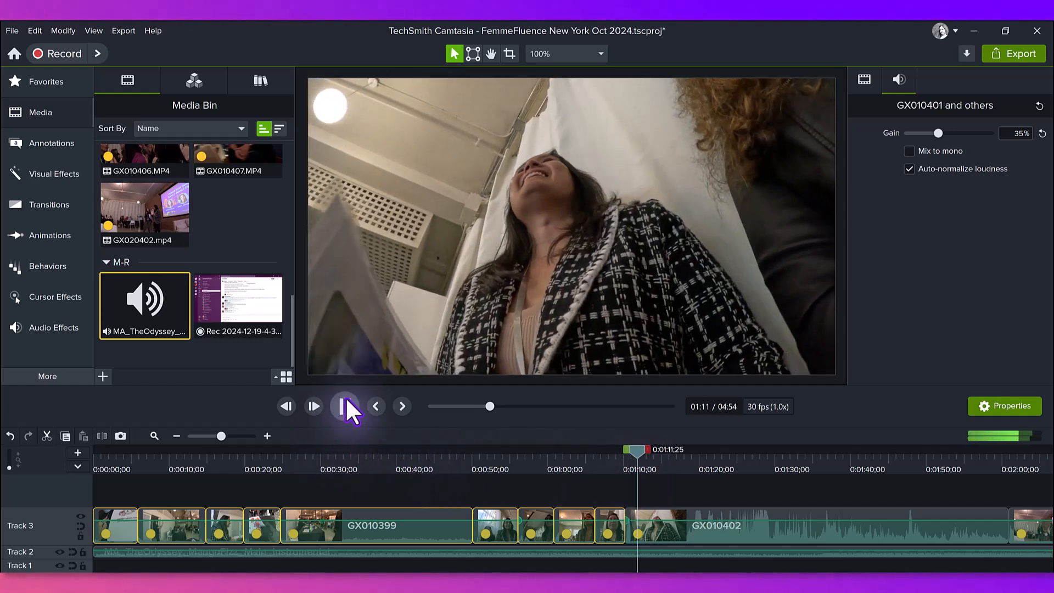
pyautogui.click(345, 406)
# Step: Set the audio gain to 35% for the Track 3 clips from GX010403 at about 0:03:01 through the last clip
pyautogui.hscroll(5, 573, 527)
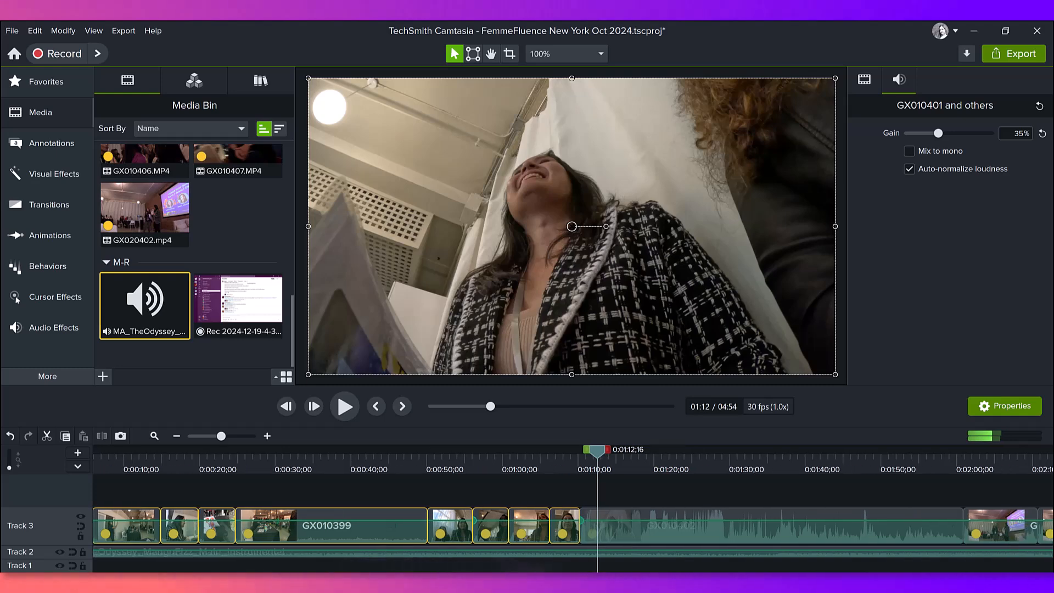
pyautogui.hscroll(3, 578, 499)
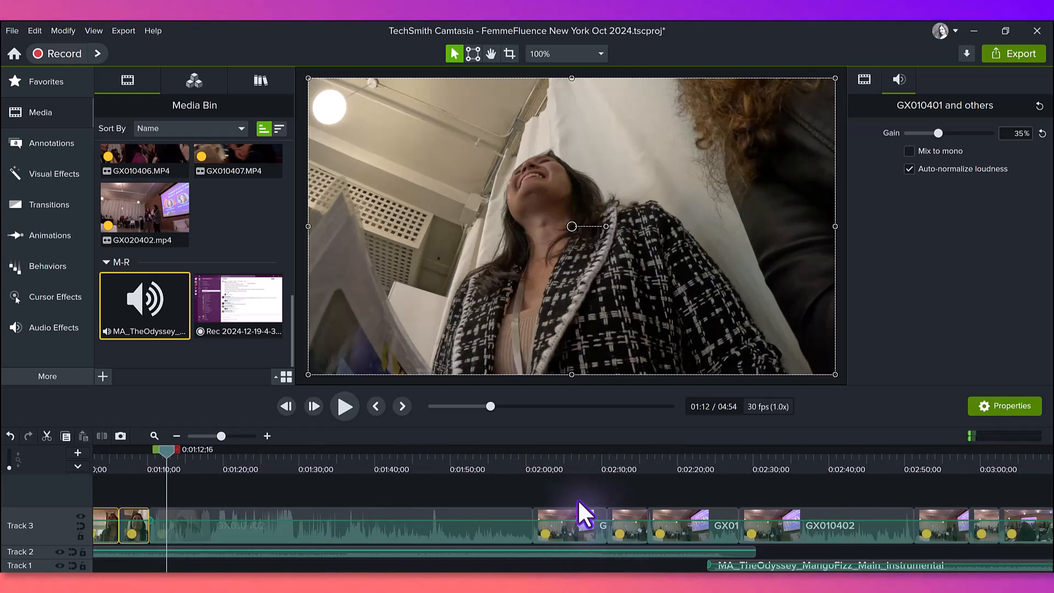
pyautogui.click(450, 464)
pyautogui.moveTo(452, 466); pyautogui.dragTo(898, 467)
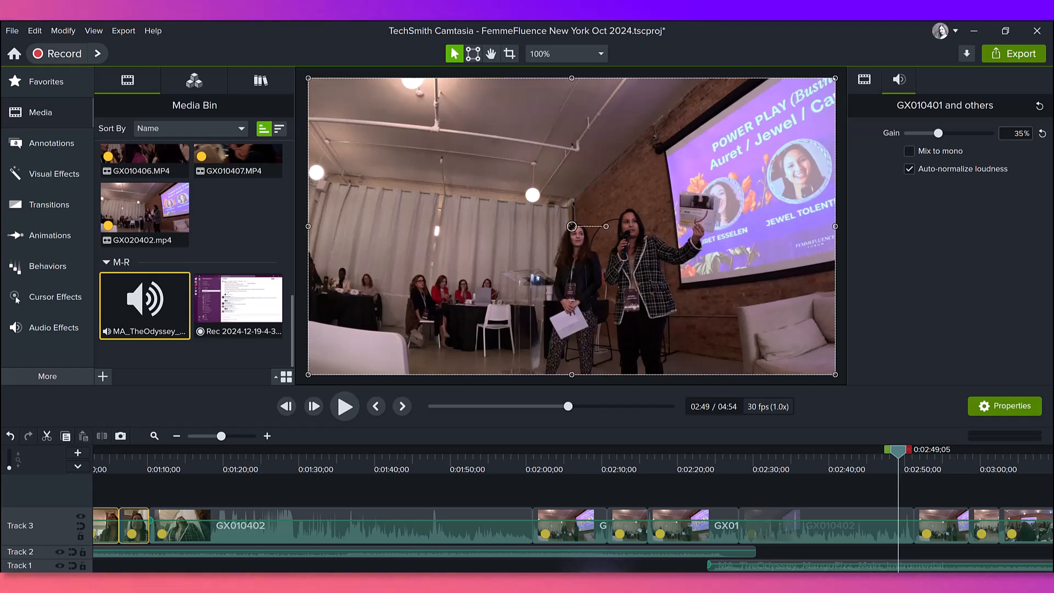
pyautogui.hscroll(8, 464, 515)
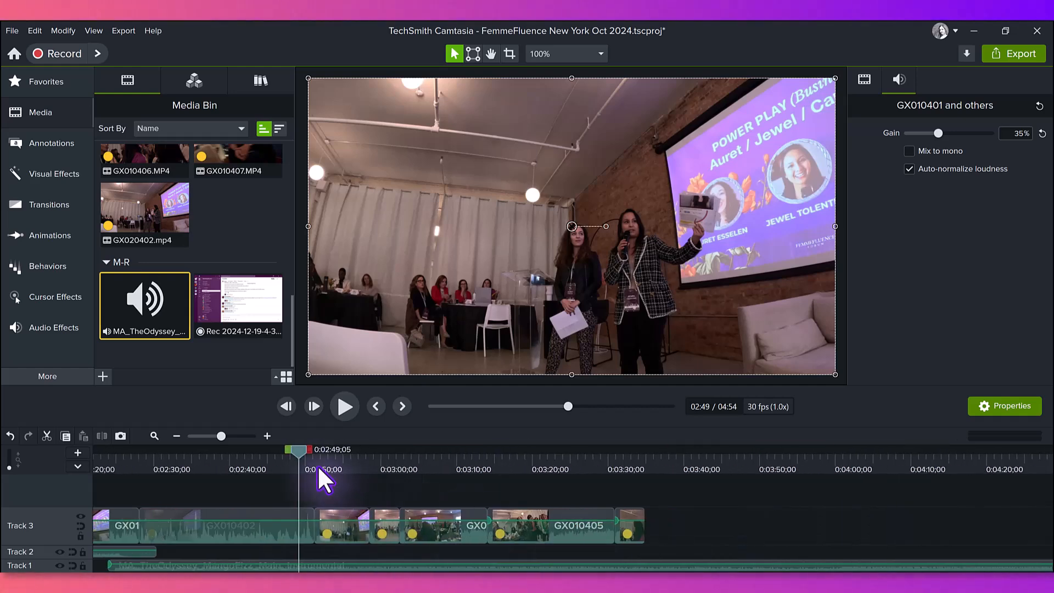
pyautogui.moveTo(318, 465); pyautogui.dragTo(392, 466)
pyautogui.moveTo(696, 520); pyautogui.dragTo(384, 520)
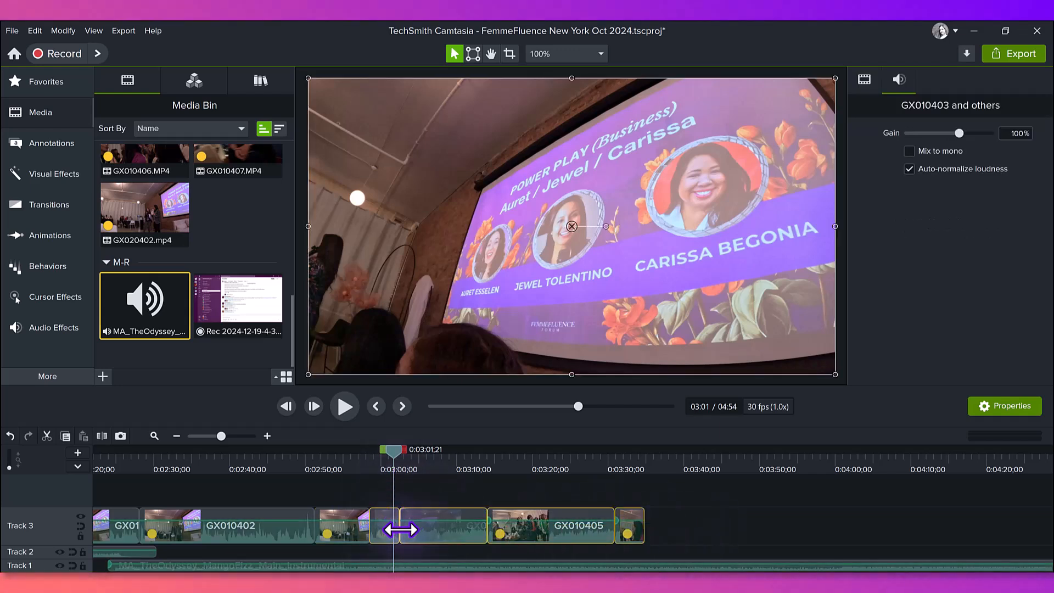
pyautogui.moveTo(934, 130); pyautogui.dragTo(938, 131)
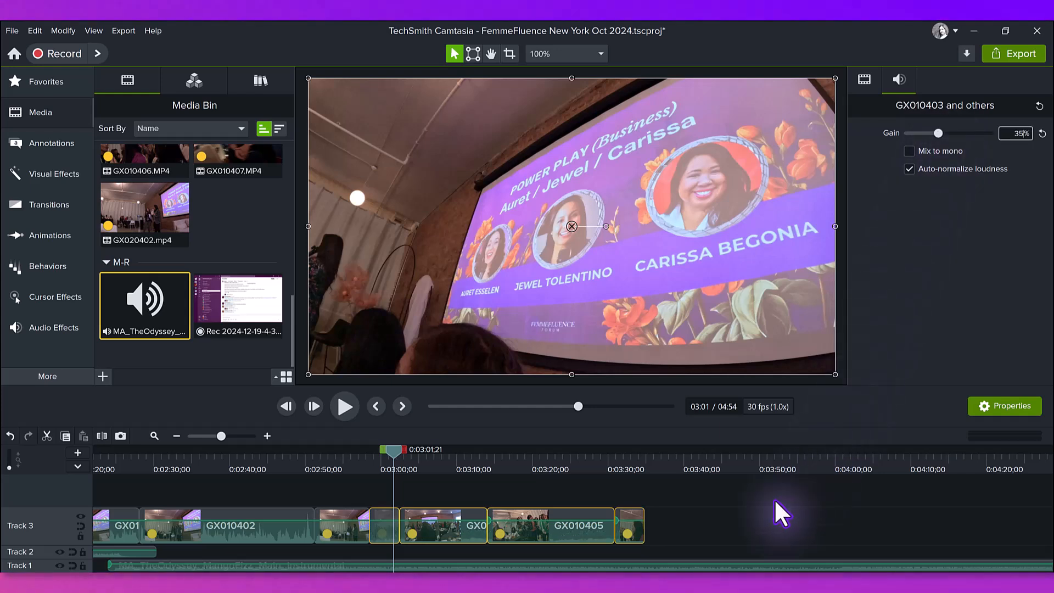
# Step: Review the talking section and select the Track 3 clips from the first GX010402 clip through GX020402
pyautogui.click(346, 469)
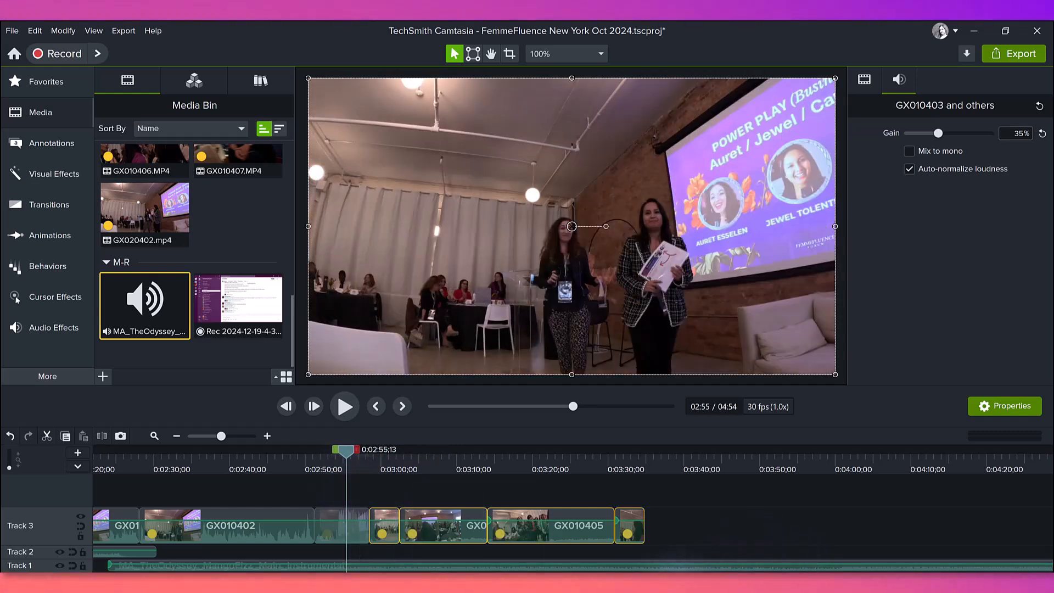
pyautogui.scroll(3, 280, 498)
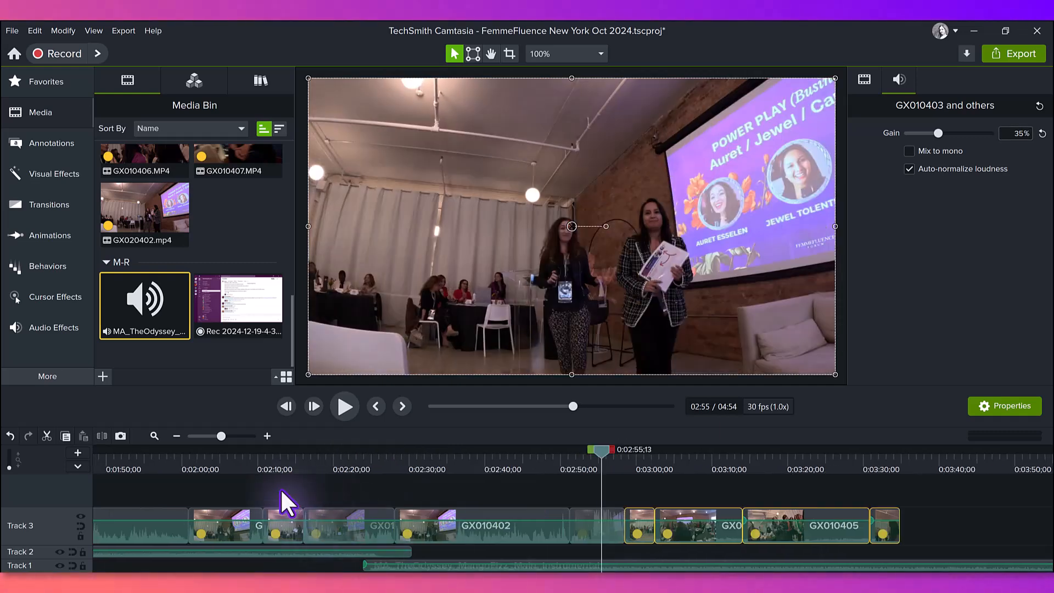
pyautogui.click(279, 470)
pyautogui.moveTo(239, 471); pyautogui.dragTo(174, 481)
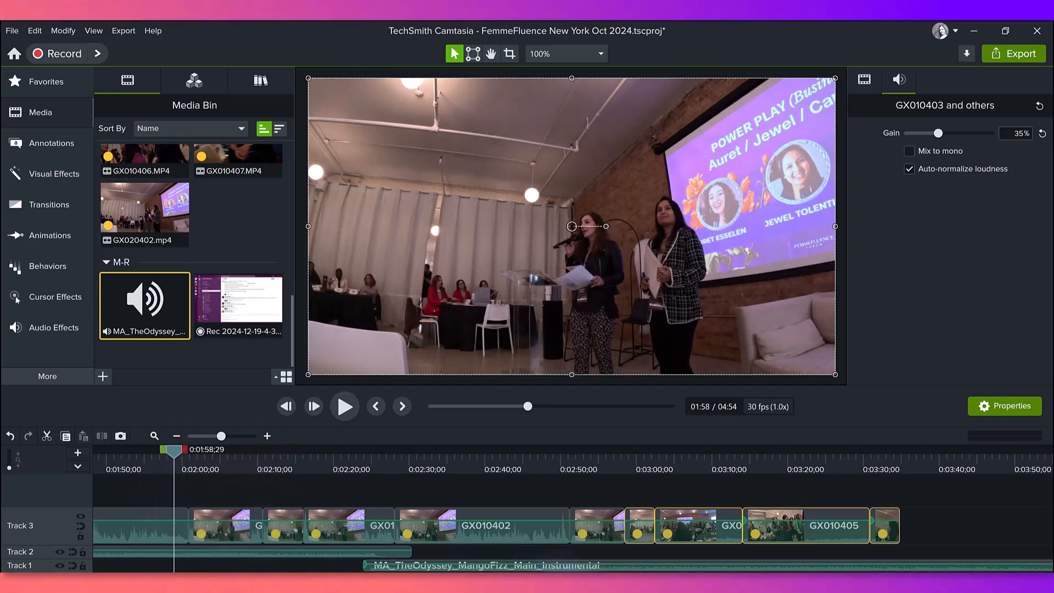
pyautogui.scroll(3, 574, 509)
pyautogui.scroll(3, 574, 516)
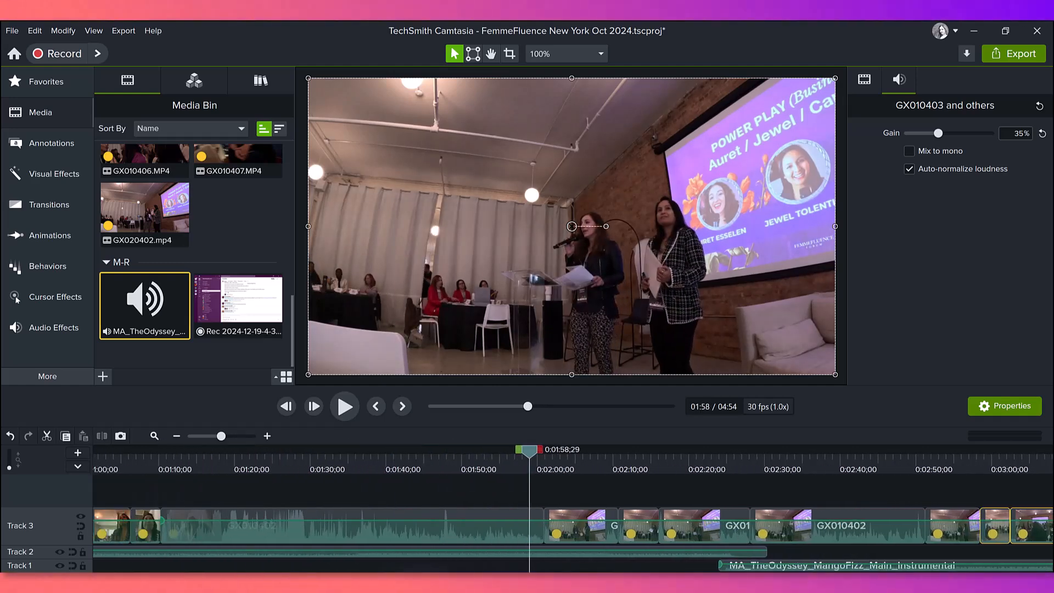
pyautogui.moveTo(177, 464); pyautogui.dragTo(285, 471)
pyautogui.moveTo(363, 480); pyautogui.dragTo(938, 529)
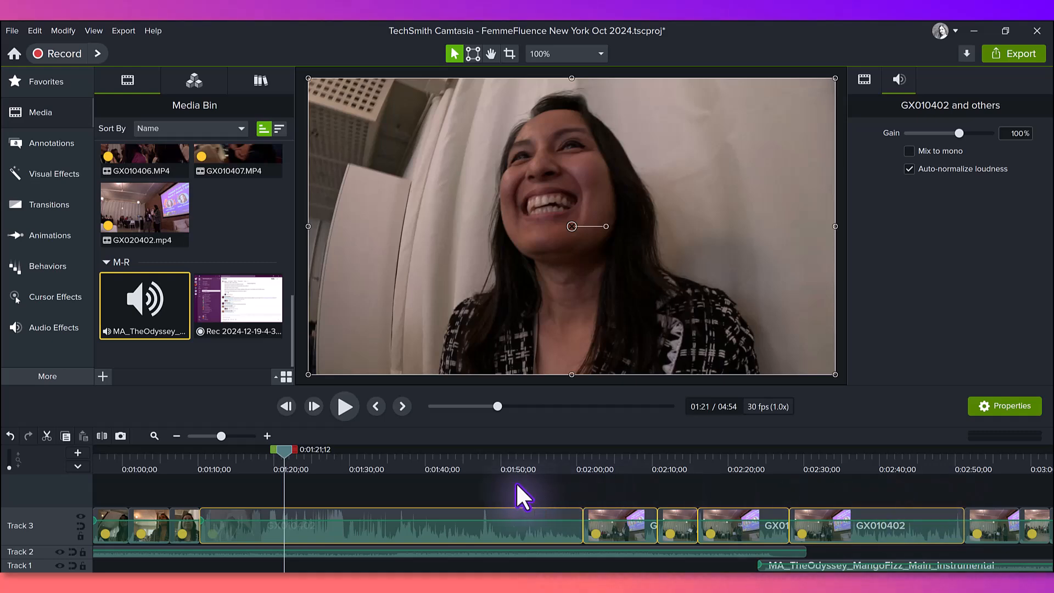
pyautogui.moveTo(516, 483); pyautogui.dragTo(934, 476)
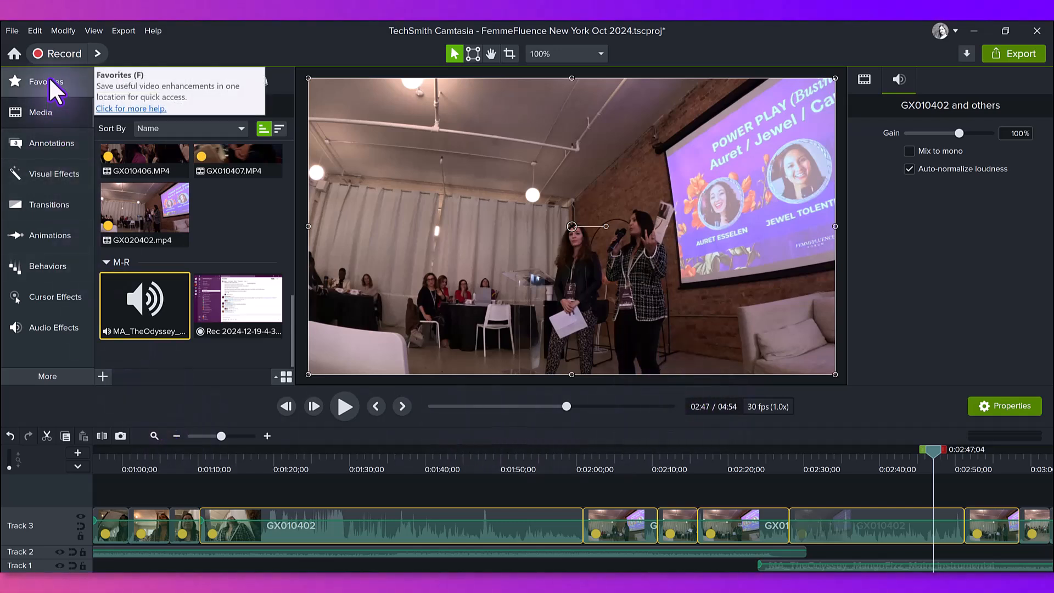
# Step: Apply the Emphasize audio effect to the selected talking clips on Track 3
pyautogui.click(29, 334)
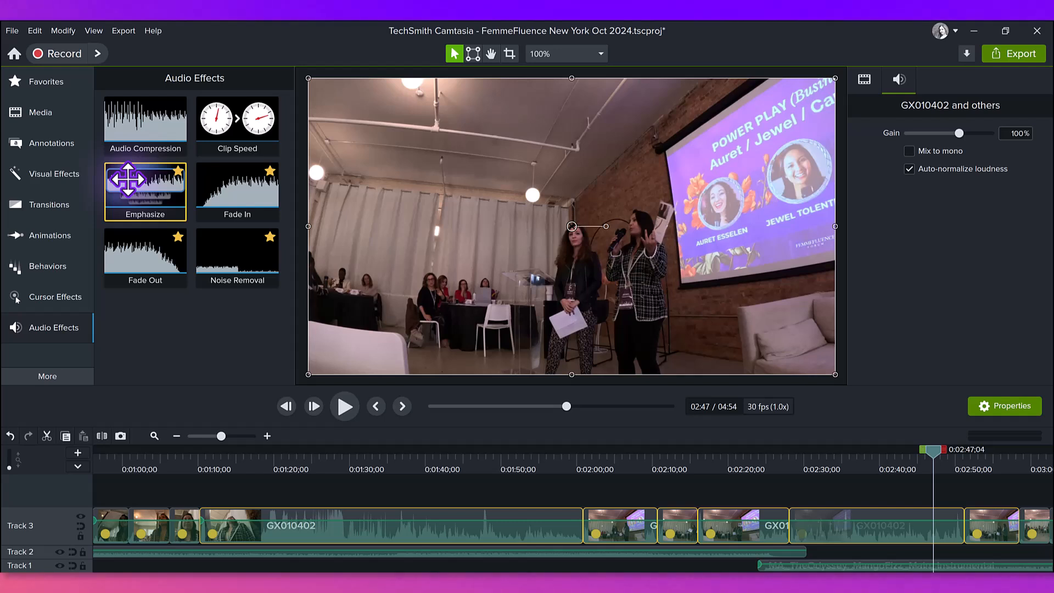
pyautogui.moveTo(128, 179); pyautogui.dragTo(305, 525)
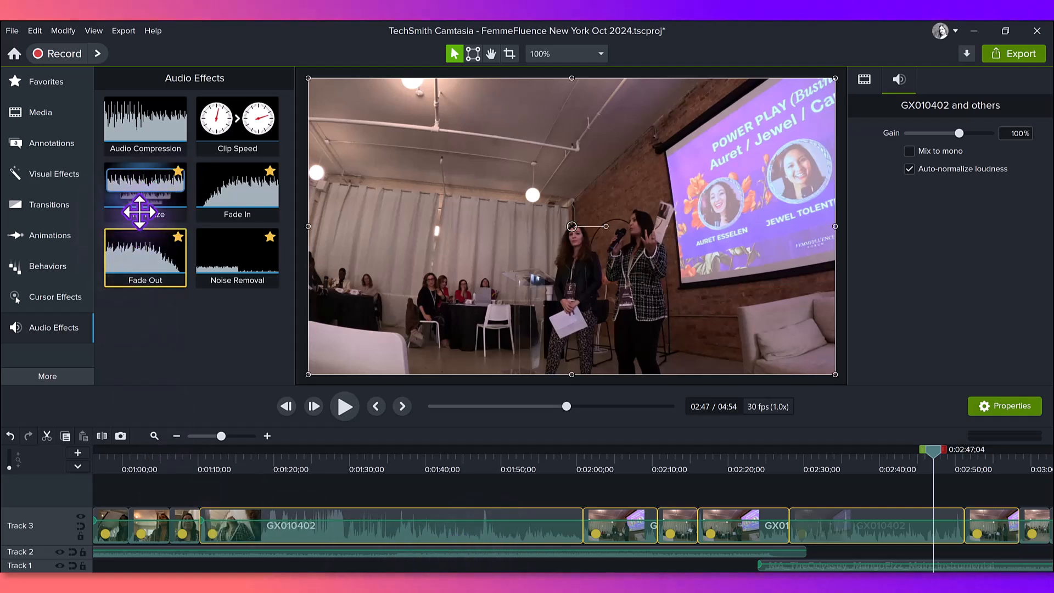
pyautogui.moveTo(140, 211); pyautogui.dragTo(339, 508)
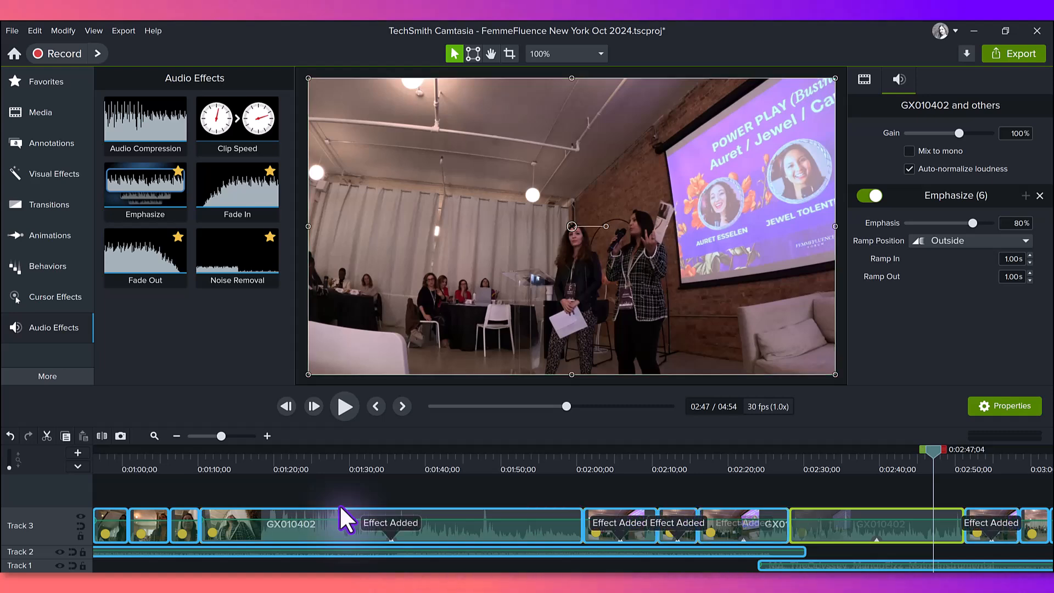
# Step: Play back the emphasized speech over the music at the start of the first GX010402 clip, around 0:01:10
pyautogui.click(212, 462)
pyautogui.click(345, 406)
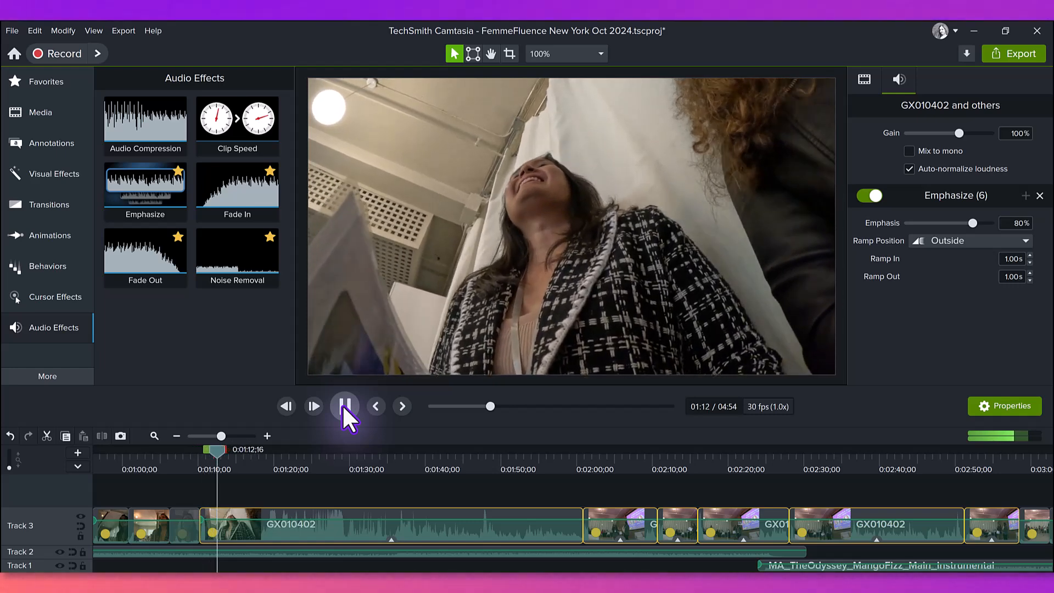
pyautogui.click(344, 407)
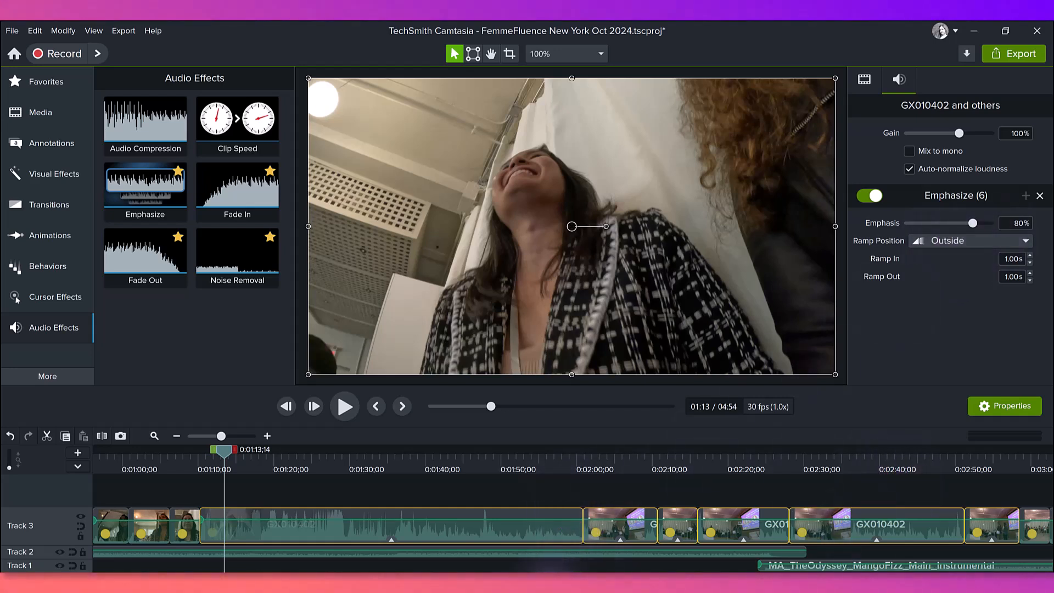
# Step: Review the timeline from the opening clips through the final GX010406 clip, scrubbing its frames around 0:03:30
pyautogui.hscroll(-6, 572, 525)
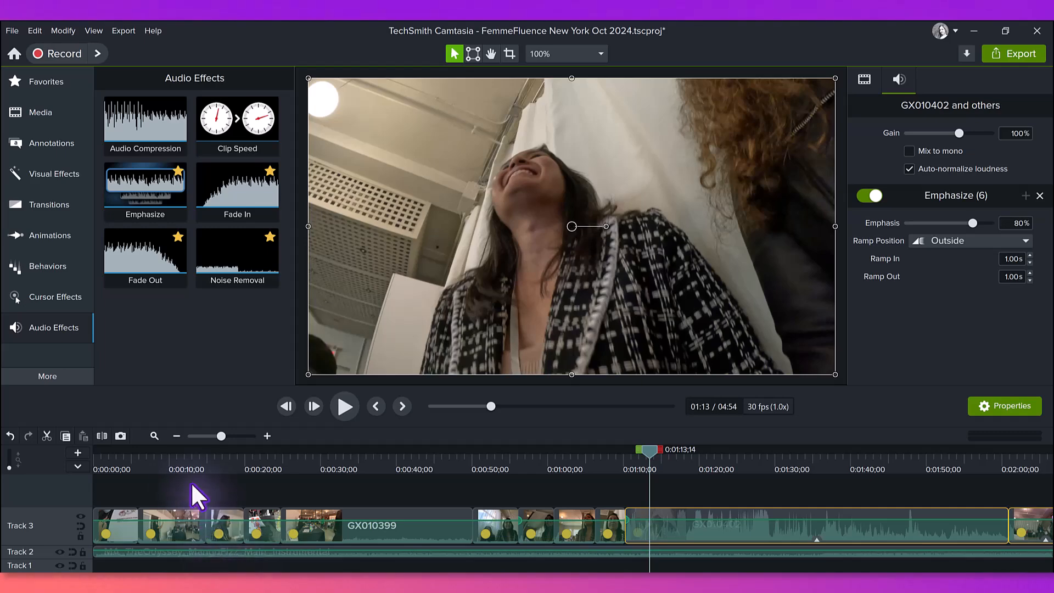
pyautogui.moveTo(163, 462); pyautogui.dragTo(311, 462)
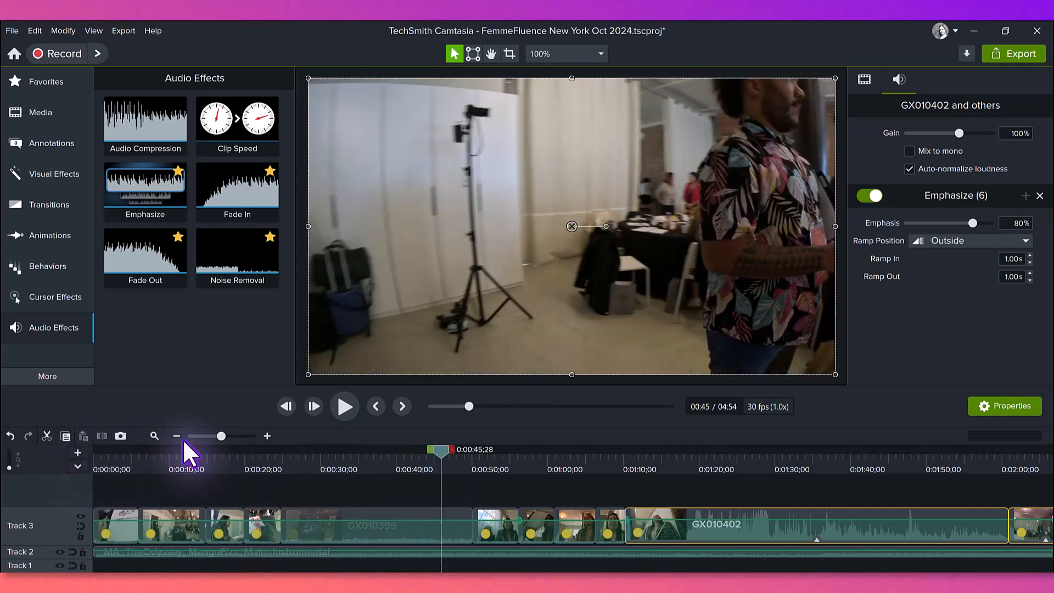
pyautogui.click(176, 436)
pyautogui.click(176, 436)
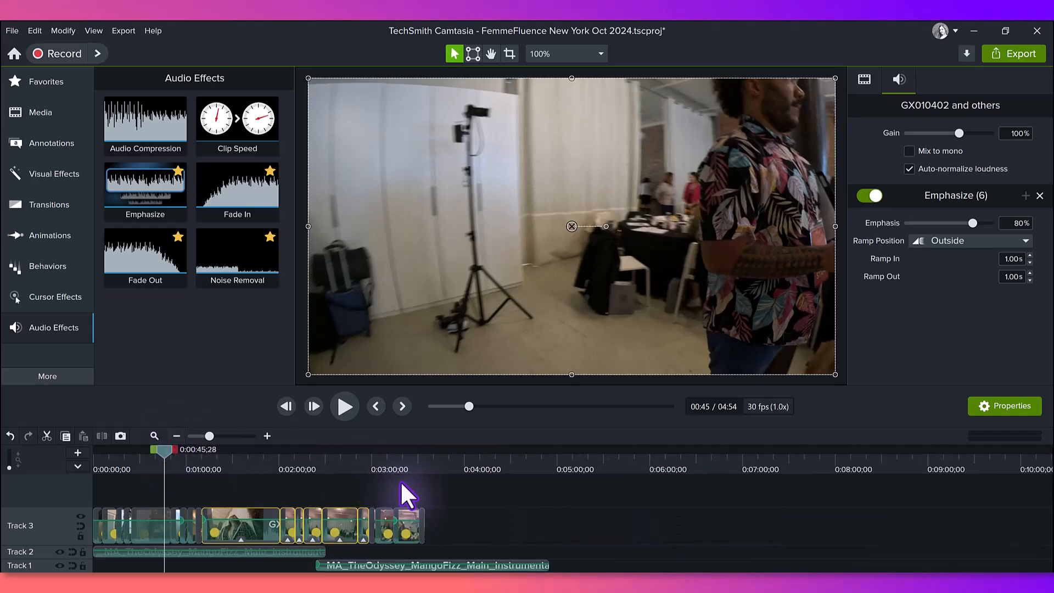
pyautogui.moveTo(391, 462); pyautogui.dragTo(421, 470)
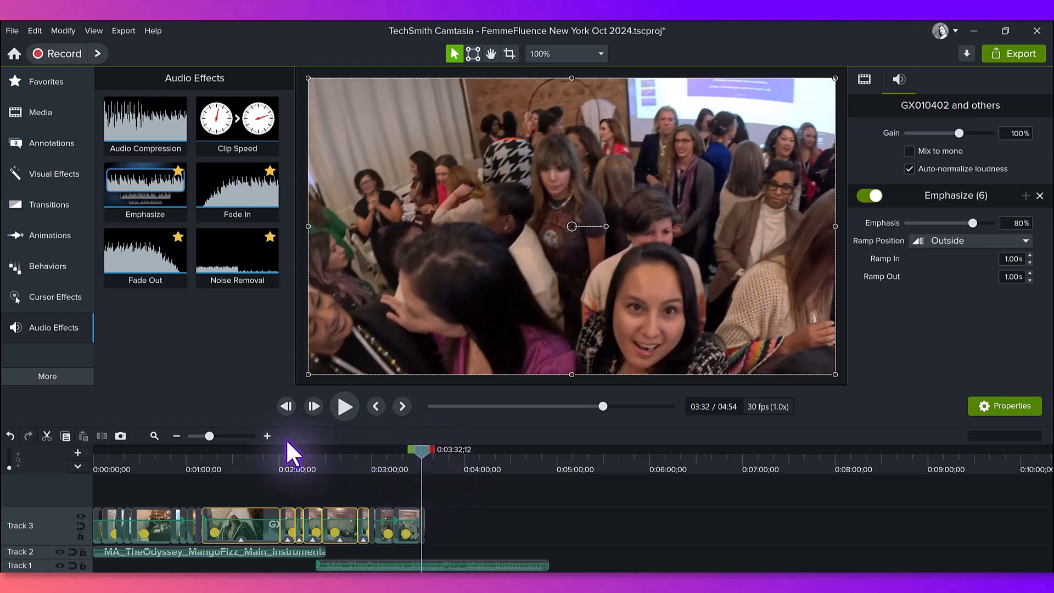
pyautogui.click(267, 436)
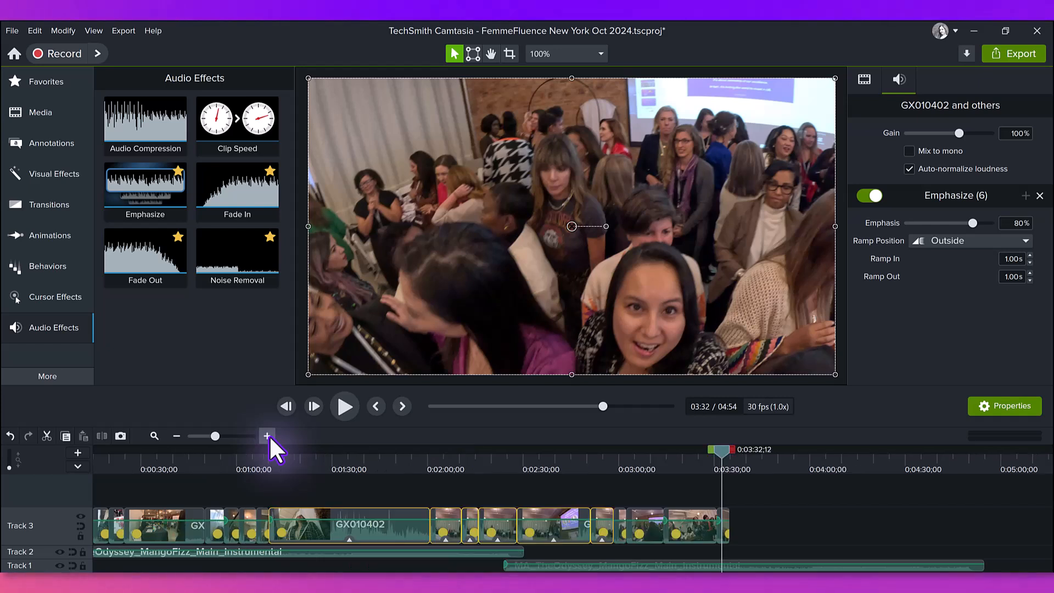
pyautogui.click(268, 436)
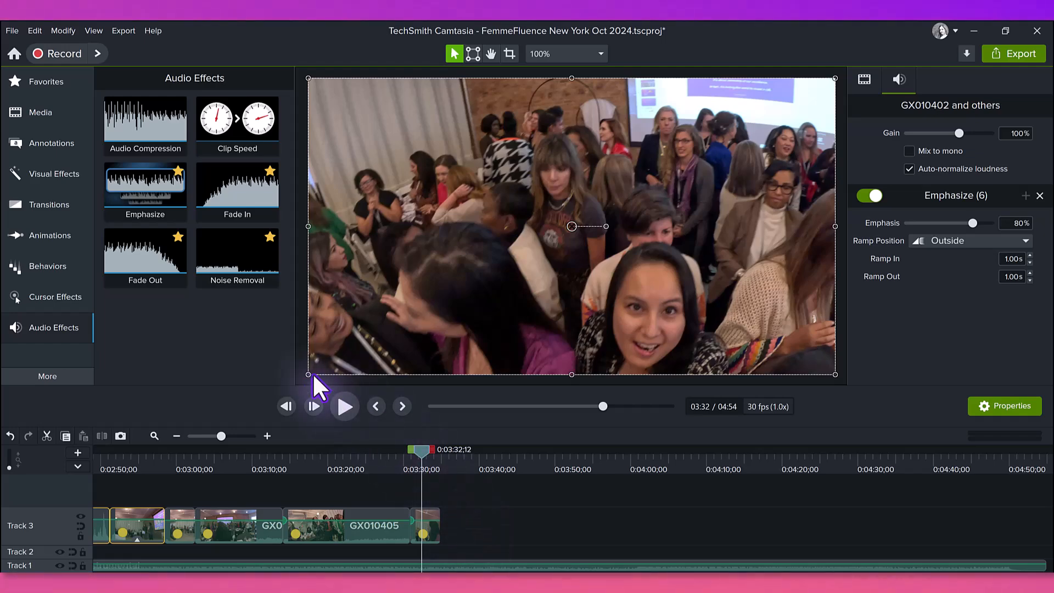
pyautogui.click(390, 456)
pyautogui.moveTo(379, 461); pyautogui.dragTo(414, 465)
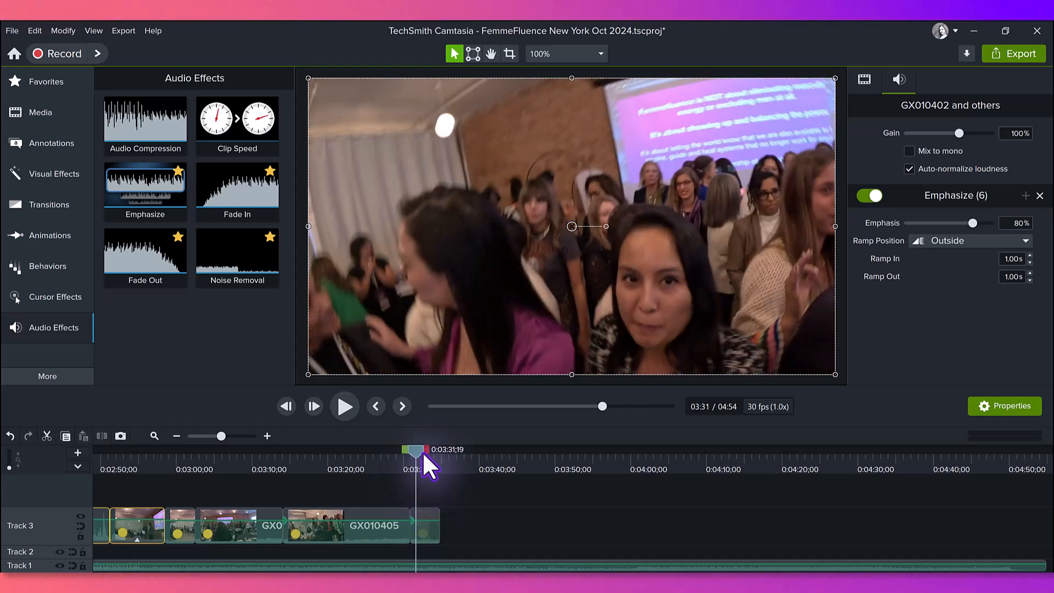
# Step: Import a 2024_10_16 FEMMEFLUENCE FORUM group photo and place it on Track 3 directly after the GX010406 clip
pyautogui.click(43, 117)
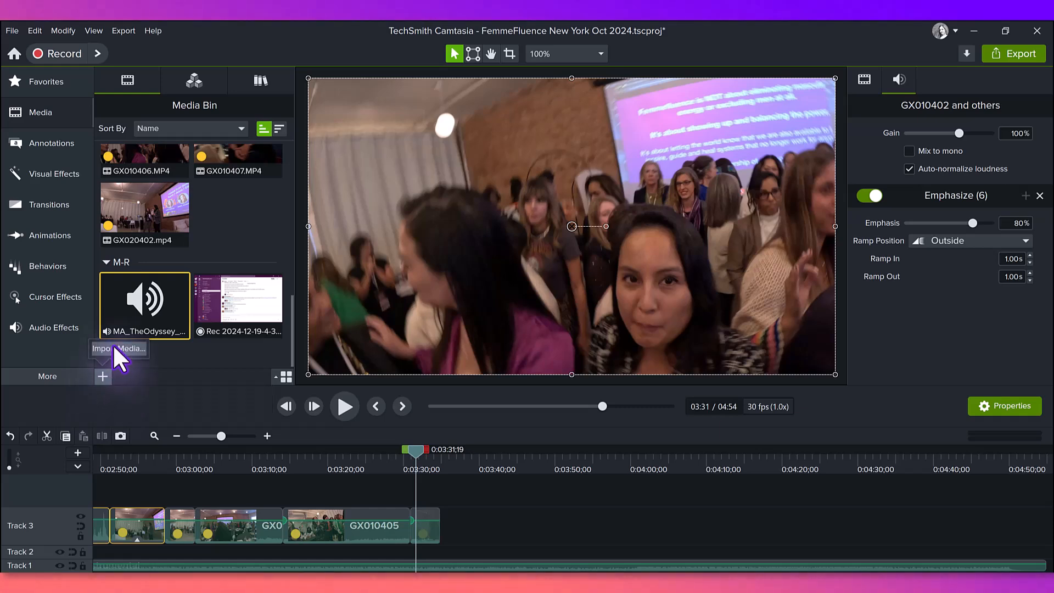
pyautogui.click(114, 347)
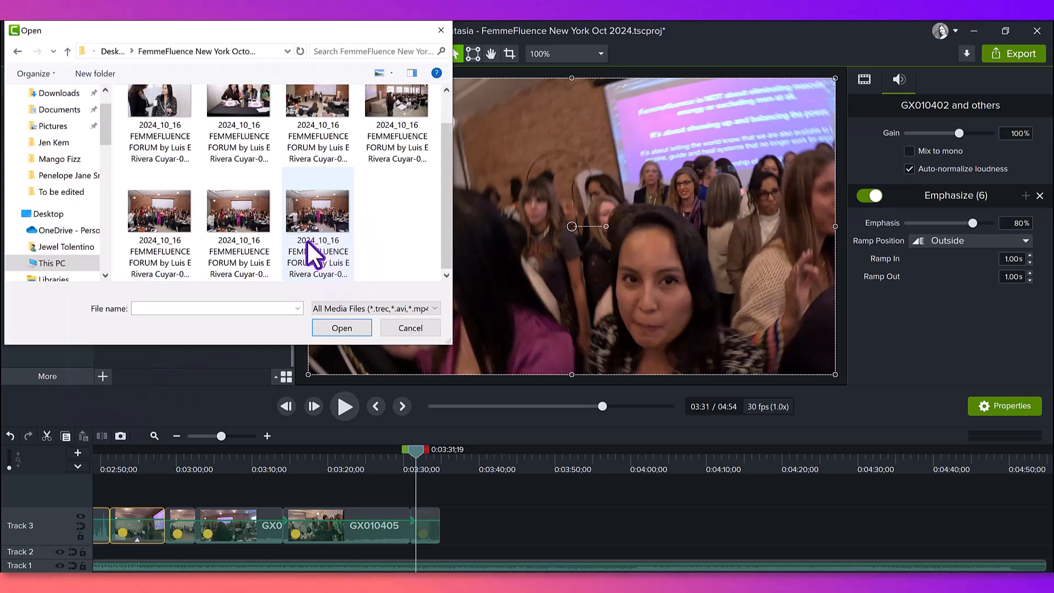
pyautogui.doubleClick(235, 240)
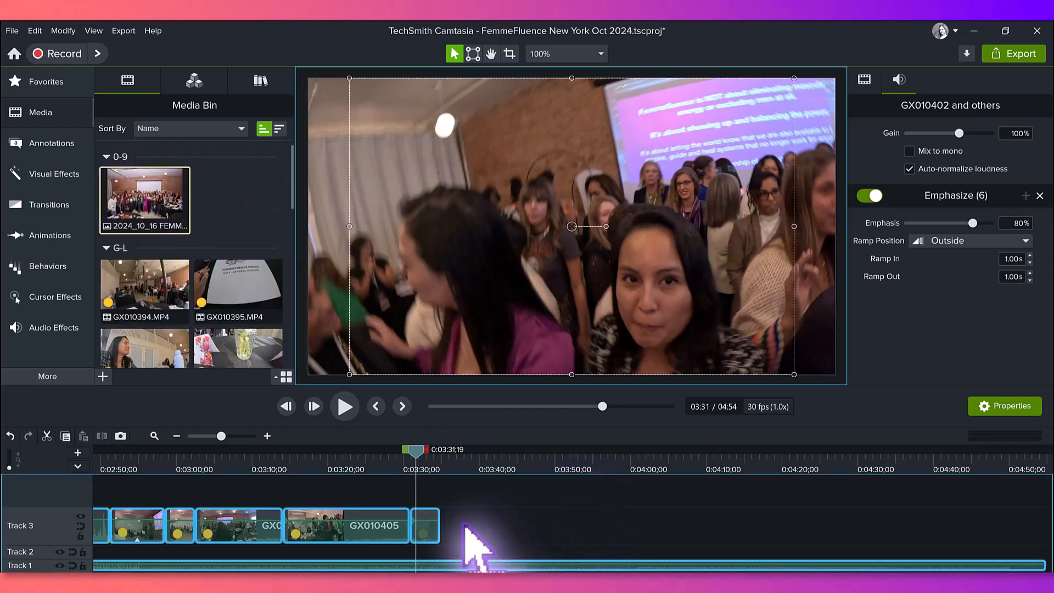
pyautogui.moveTo(465, 524); pyautogui.dragTo(428, 532)
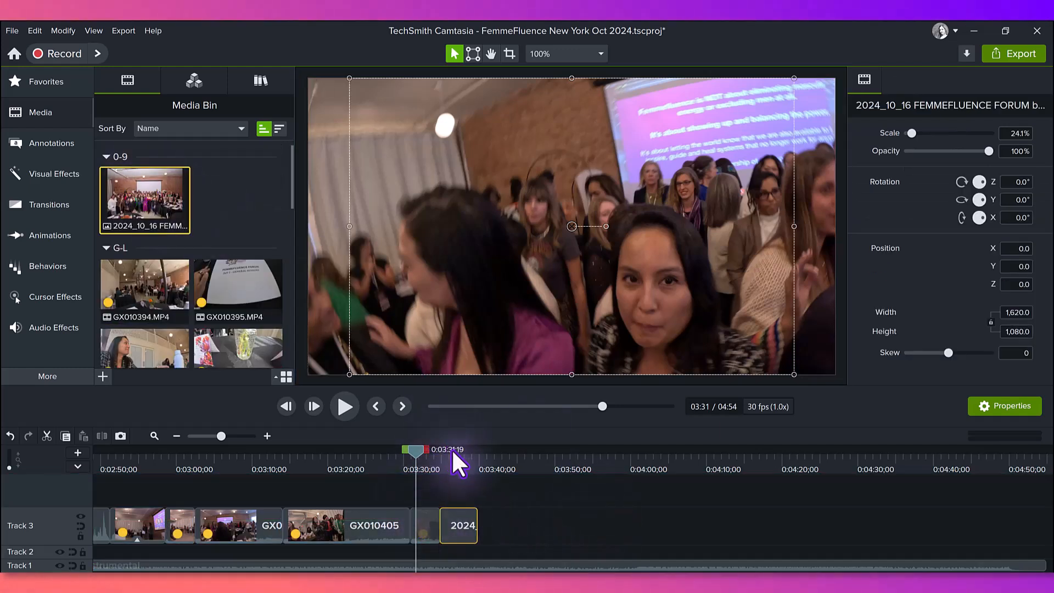
# Step: Enlarge the group photo to 28.6% so it fills the canvas width, with Y position -58, and play back the cut into it
pyautogui.click(456, 462)
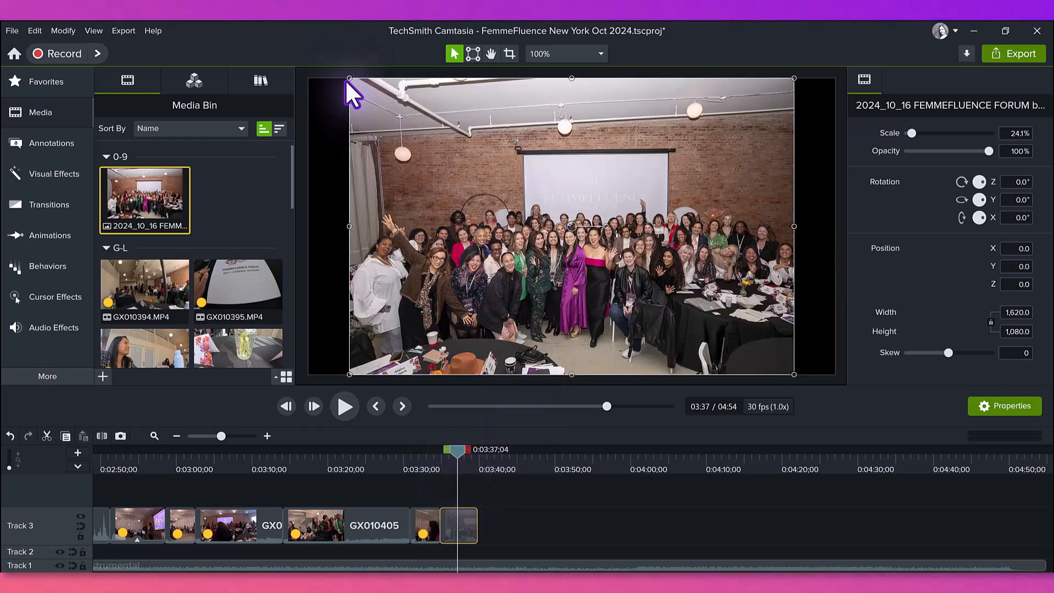
pyautogui.moveTo(349, 78); pyautogui.dragTo(308, 67)
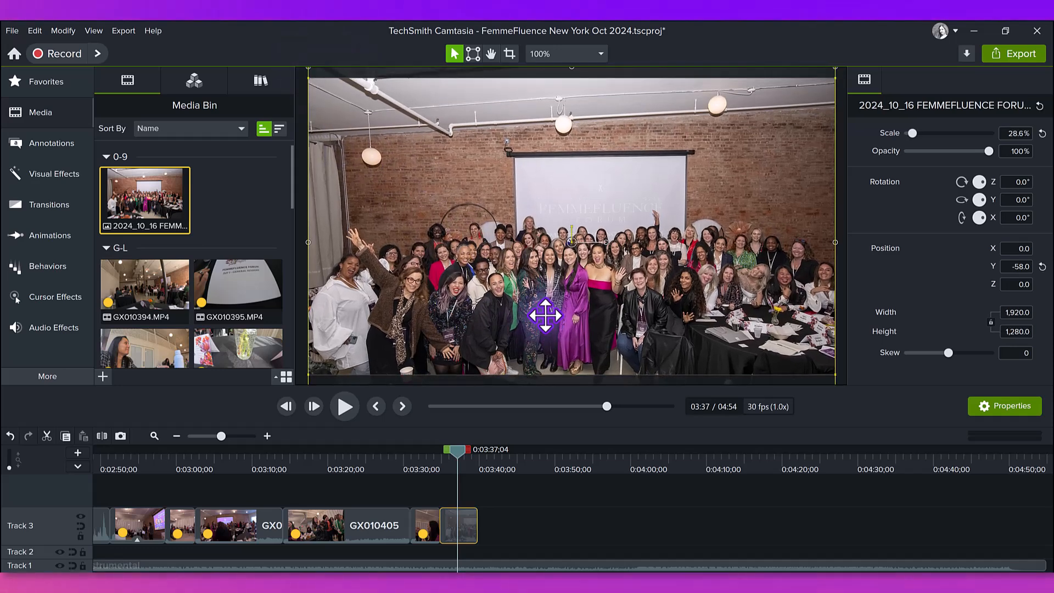
pyautogui.click(430, 458)
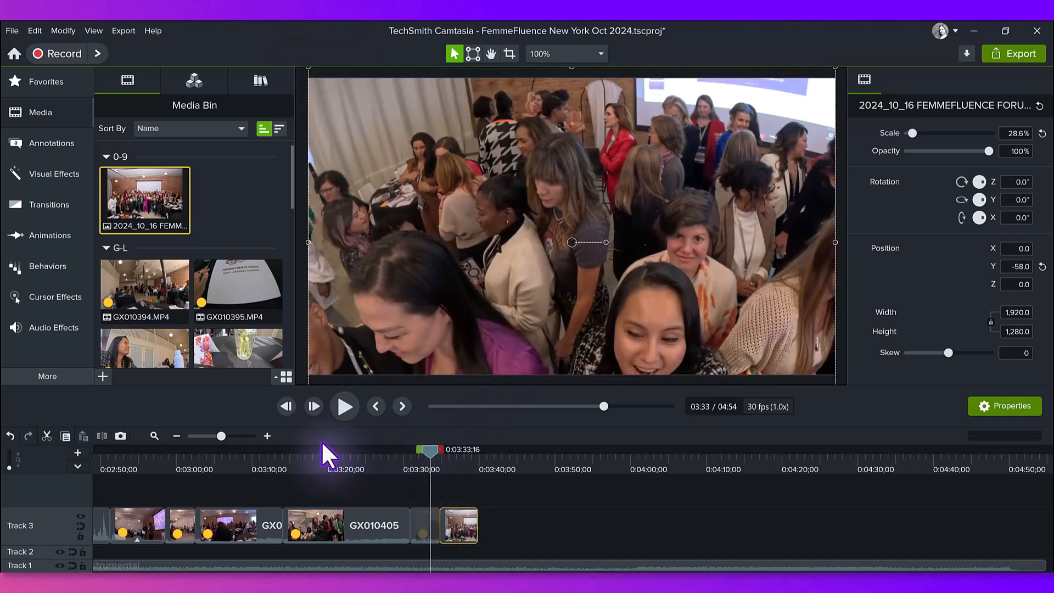
pyautogui.click(267, 436)
pyautogui.click(351, 408)
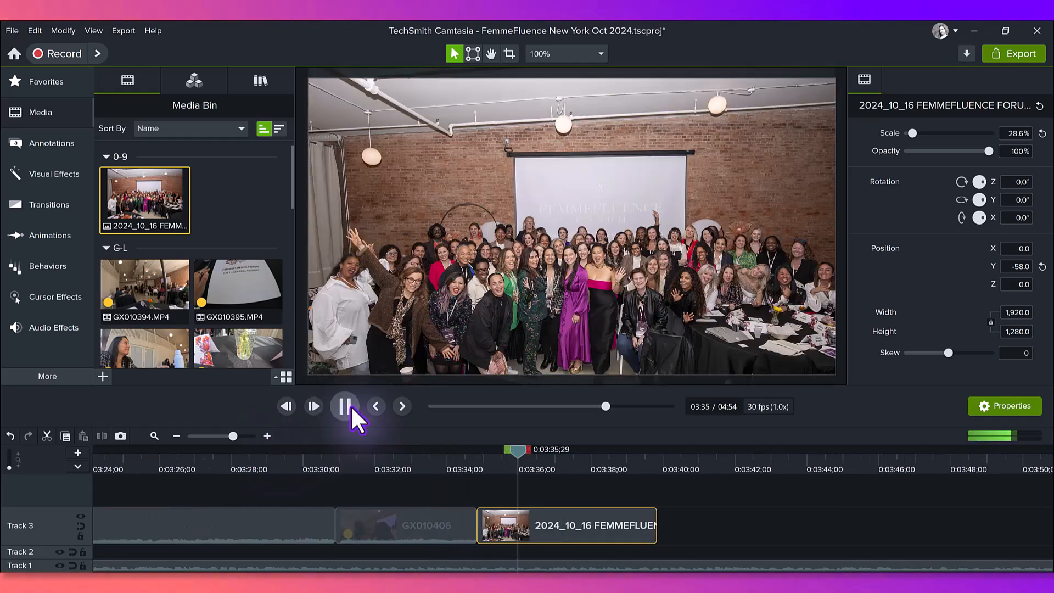
pyautogui.click(345, 407)
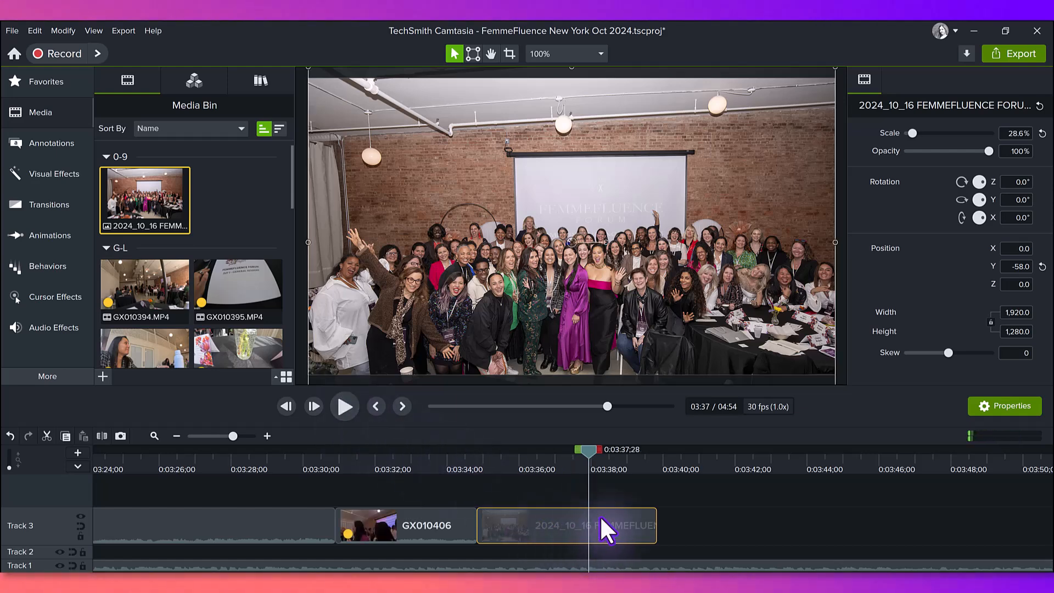
# Step: Set the group photo's duration to 8 seconds and play back its ending
pyautogui.rightClick(649, 525)
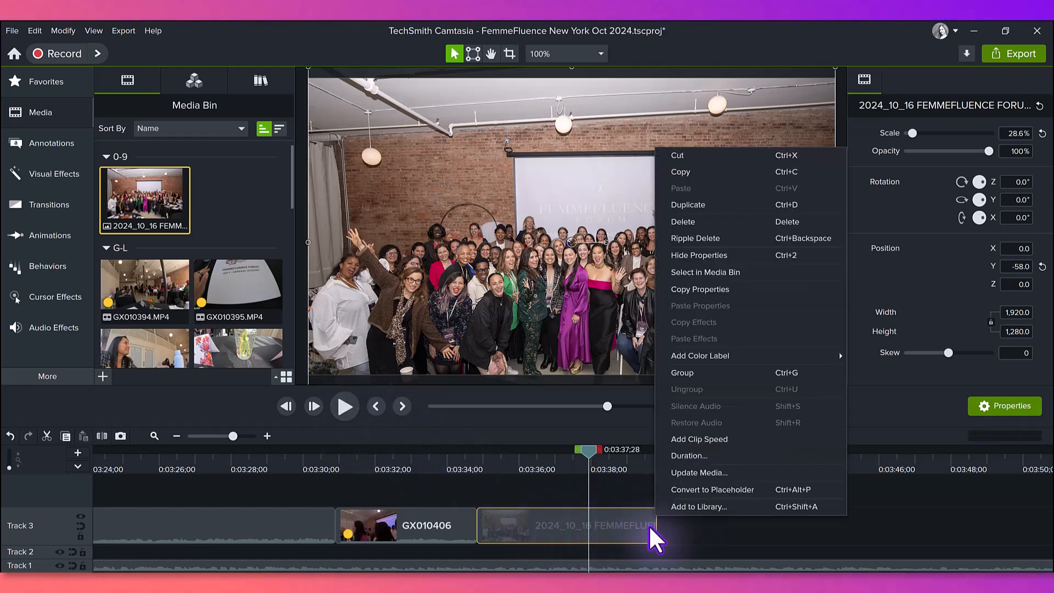
pyautogui.click(679, 456)
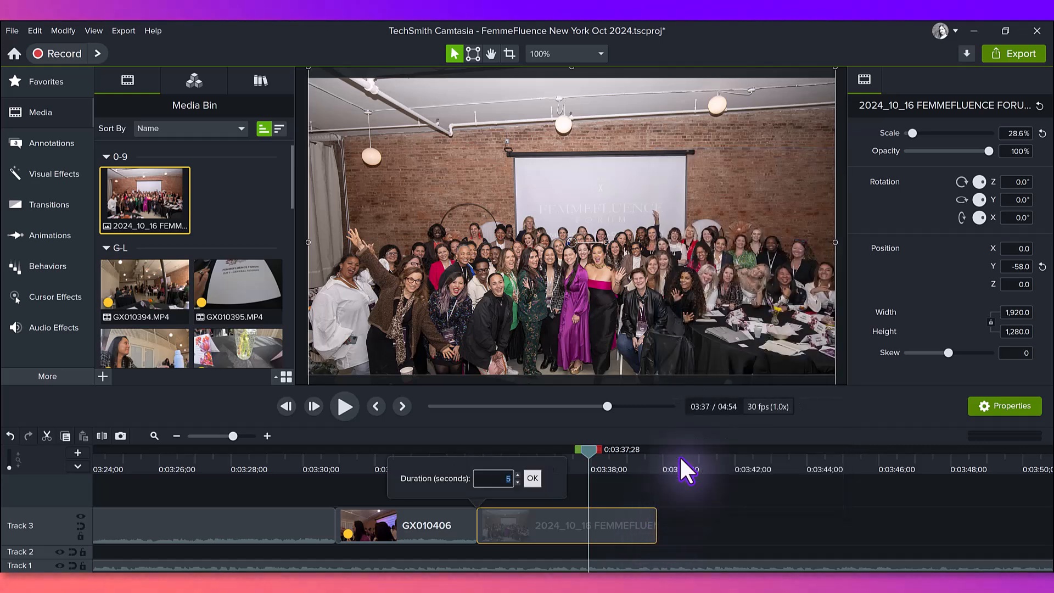
pyautogui.click(518, 473)
pyautogui.click(519, 473)
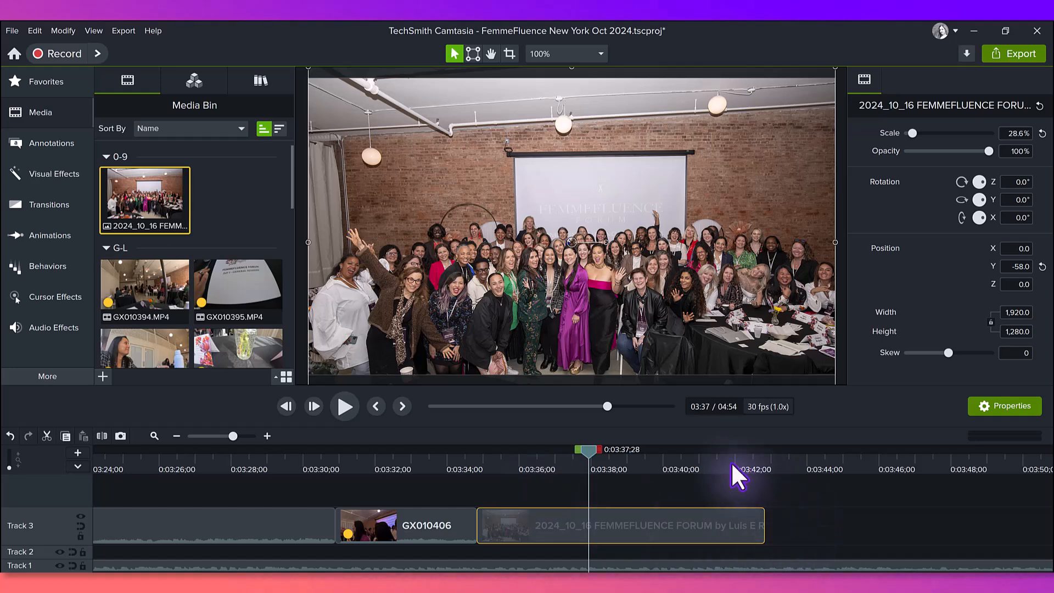
pyautogui.click(719, 452)
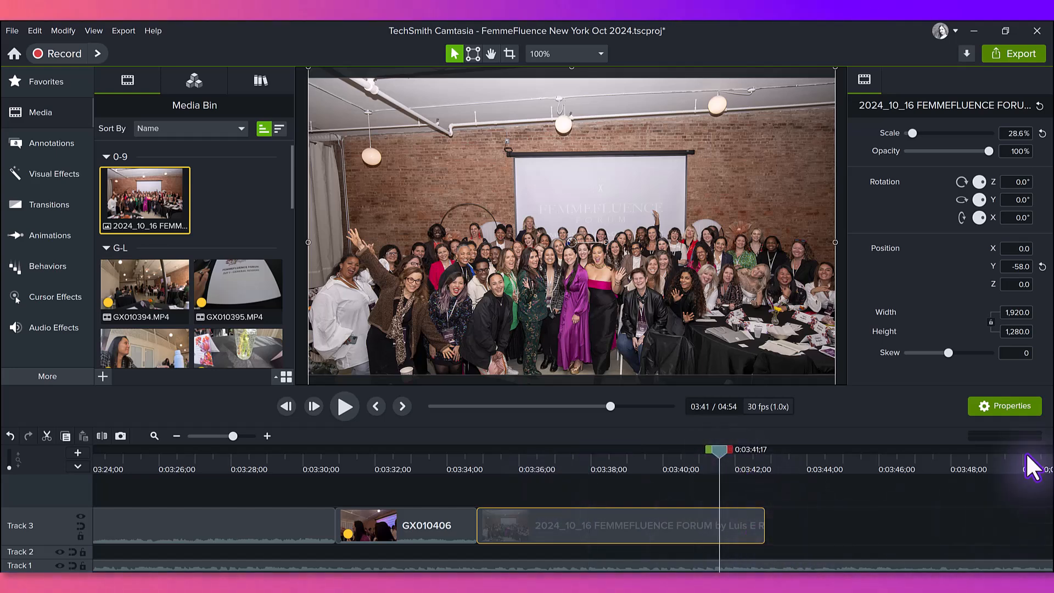
pyautogui.click(342, 401)
pyautogui.click(341, 400)
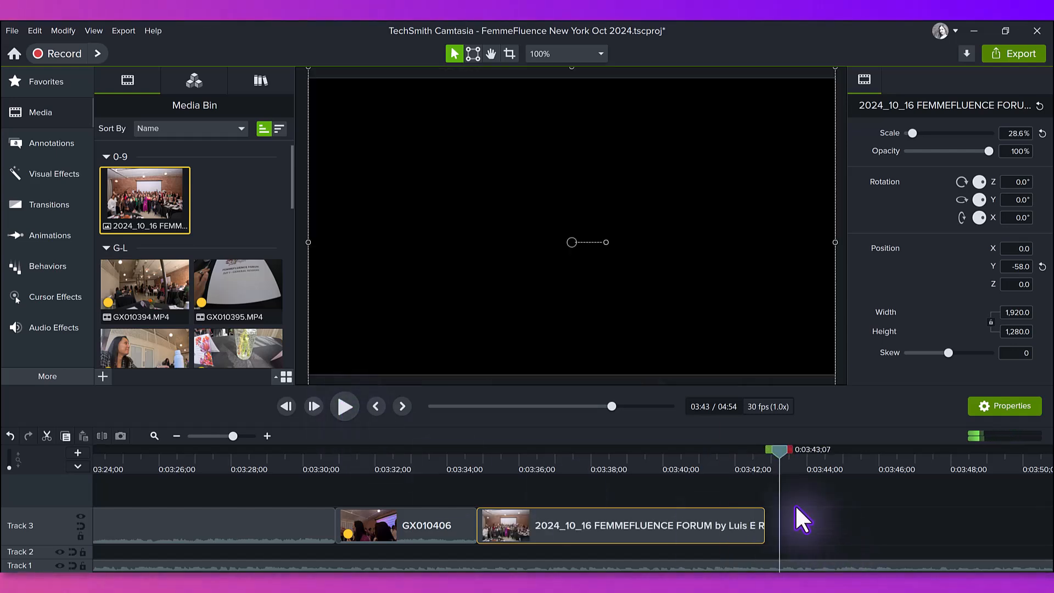
# Step: Cut the Track 1 music at 0:03:44;20, delete the remainder, and add a Fade Out audio effect to its end
pyautogui.click(832, 464)
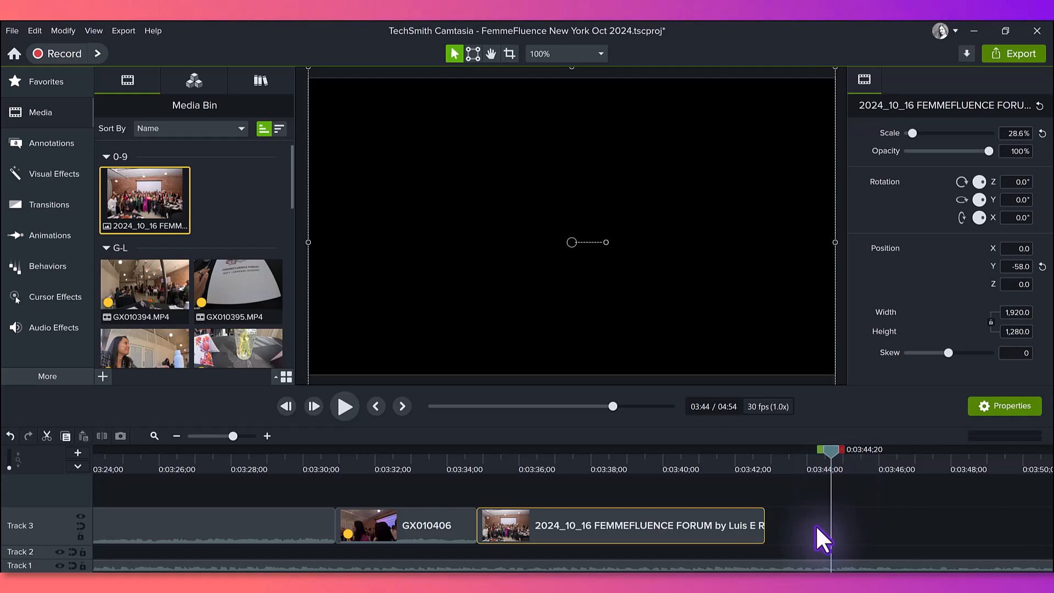
pyautogui.click(814, 566)
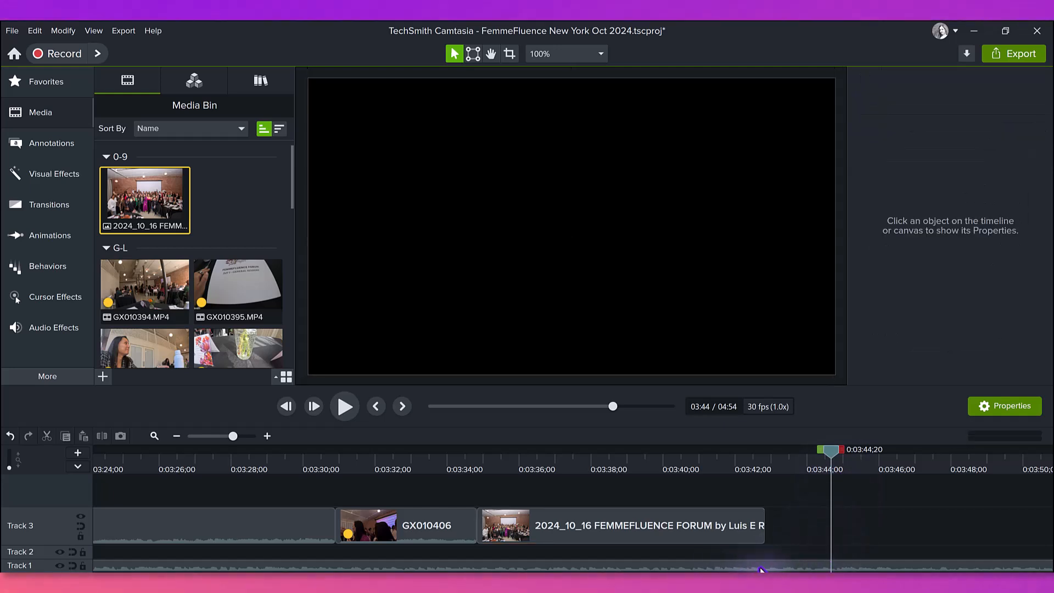
pyautogui.click(760, 568)
pyautogui.press('Delete')
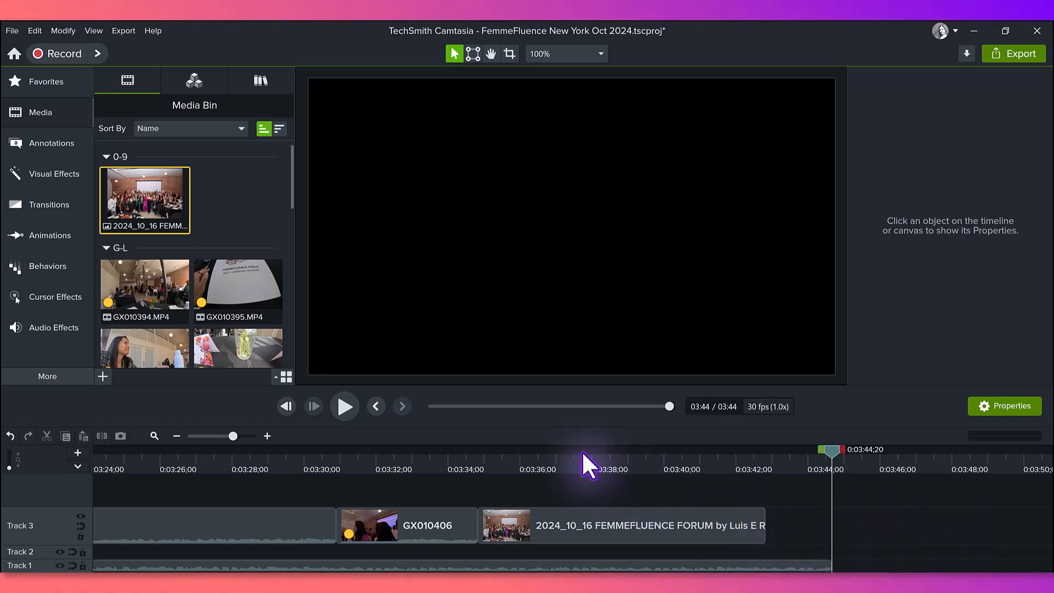
pyautogui.click(29, 335)
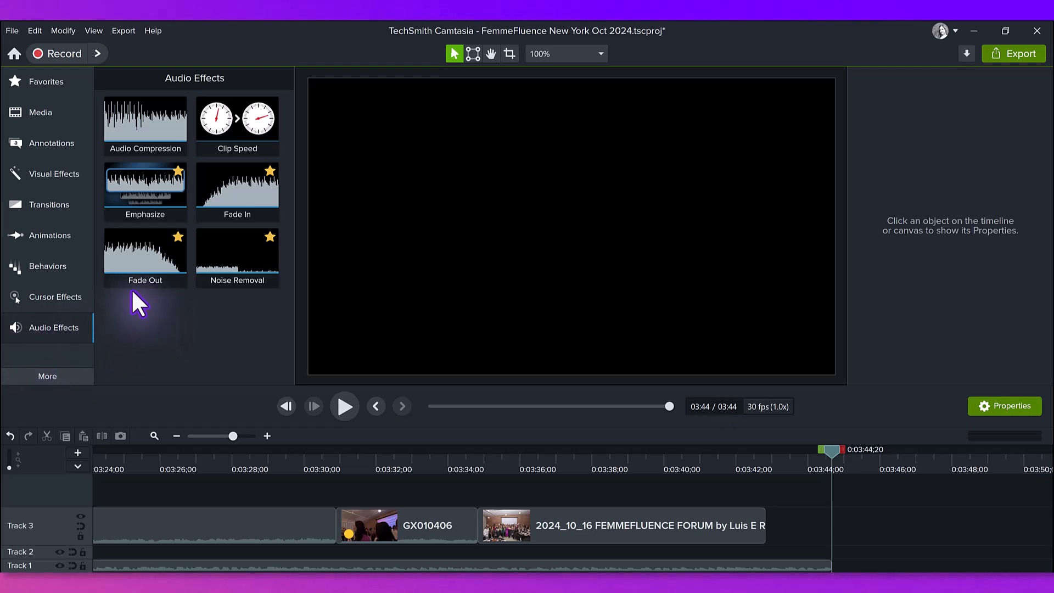
pyautogui.moveTo(132, 291); pyautogui.dragTo(800, 563)
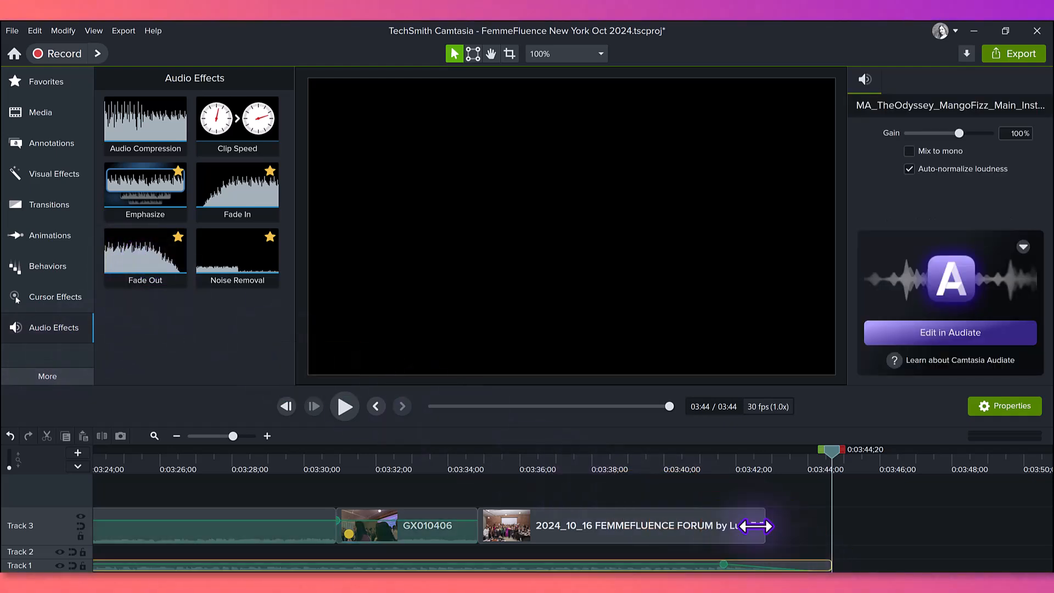
# Step: Play back the cut from GX010406 to the group photo and add a Whip Spin transition between them
pyautogui.click(447, 465)
pyautogui.moveTo(447, 464); pyautogui.dragTo(440, 492)
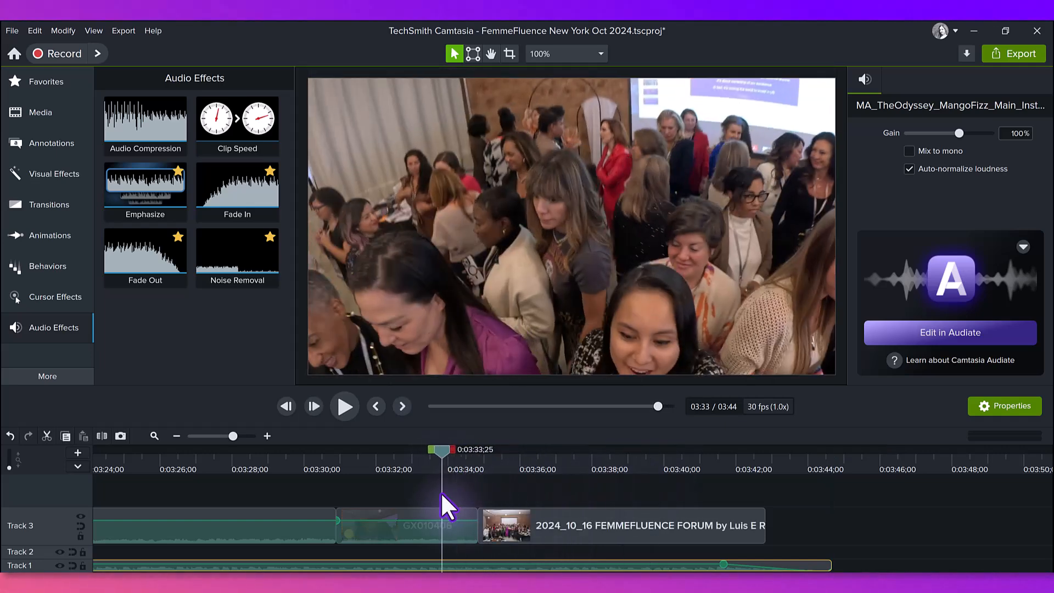
pyautogui.click(343, 406)
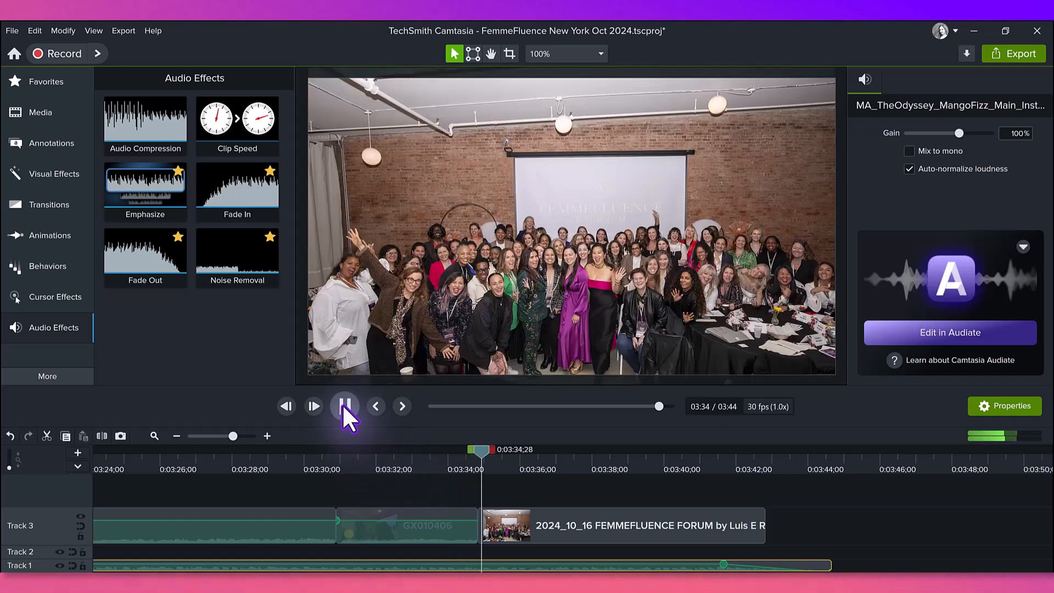
pyautogui.click(342, 405)
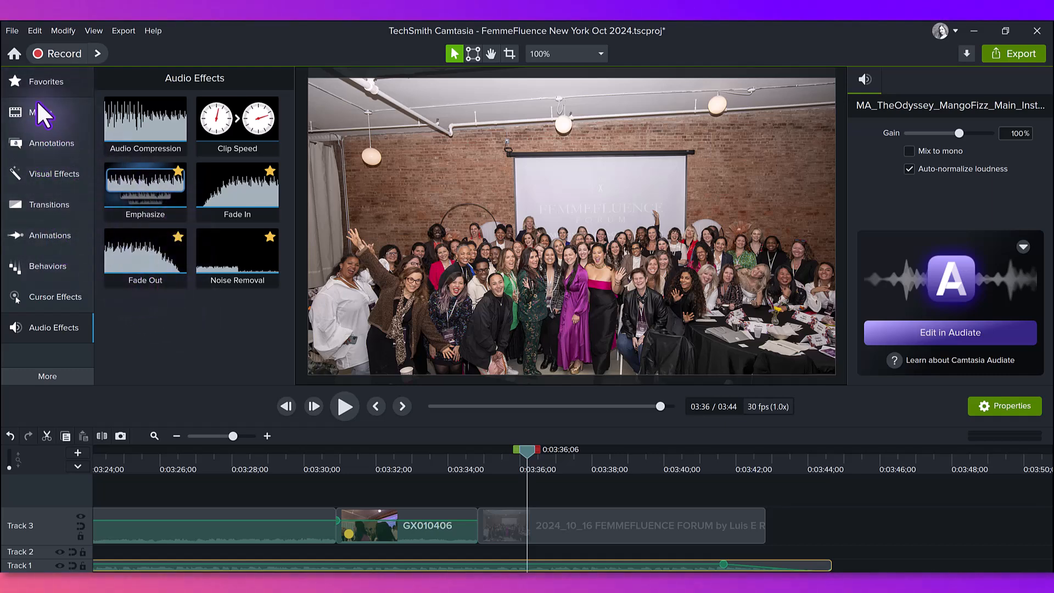
pyautogui.click(38, 83)
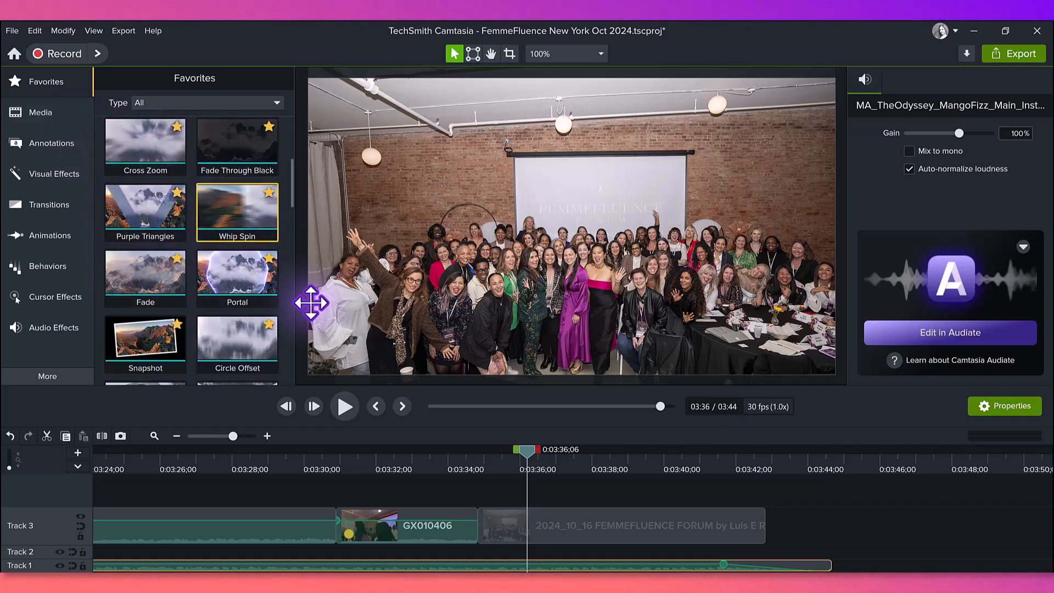
pyautogui.moveTo(311, 303); pyautogui.dragTo(481, 525)
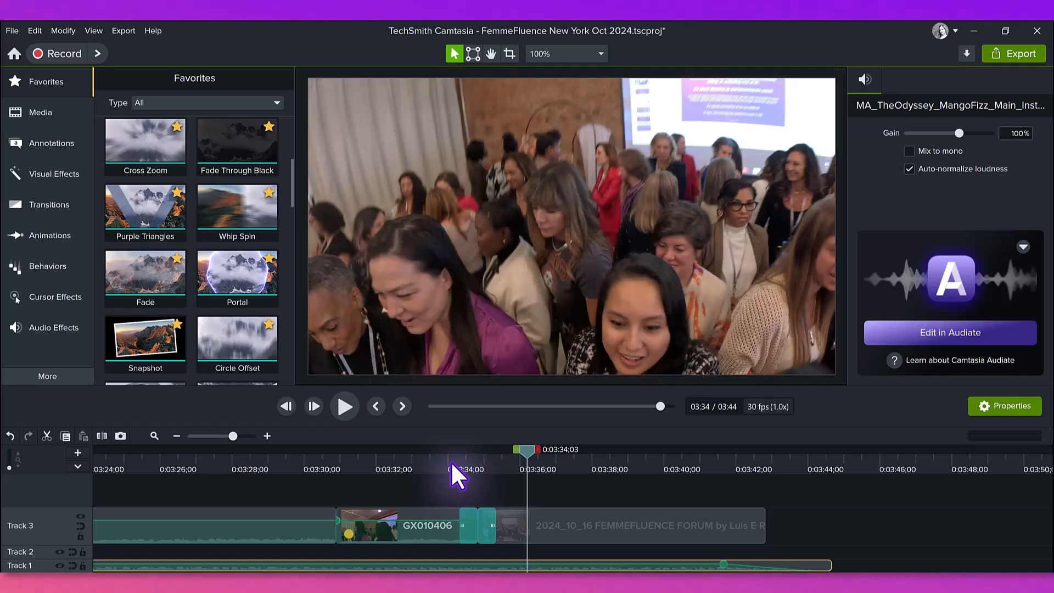
# Step: Play back the transition into the group photo, then select the photo on Track 3
pyautogui.click(451, 465)
pyautogui.click(339, 404)
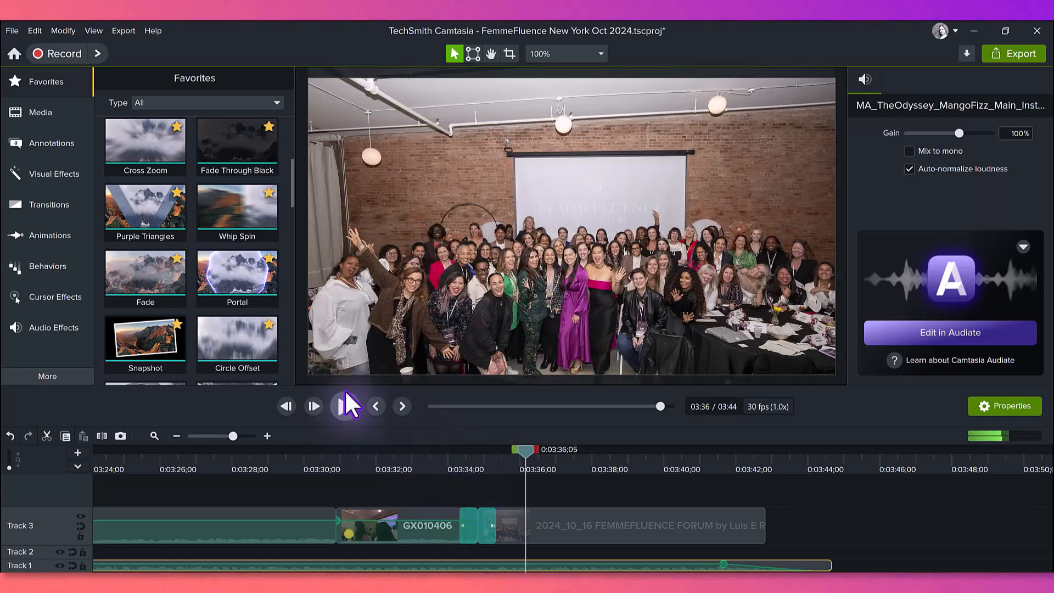
pyautogui.click(345, 405)
pyautogui.click(581, 514)
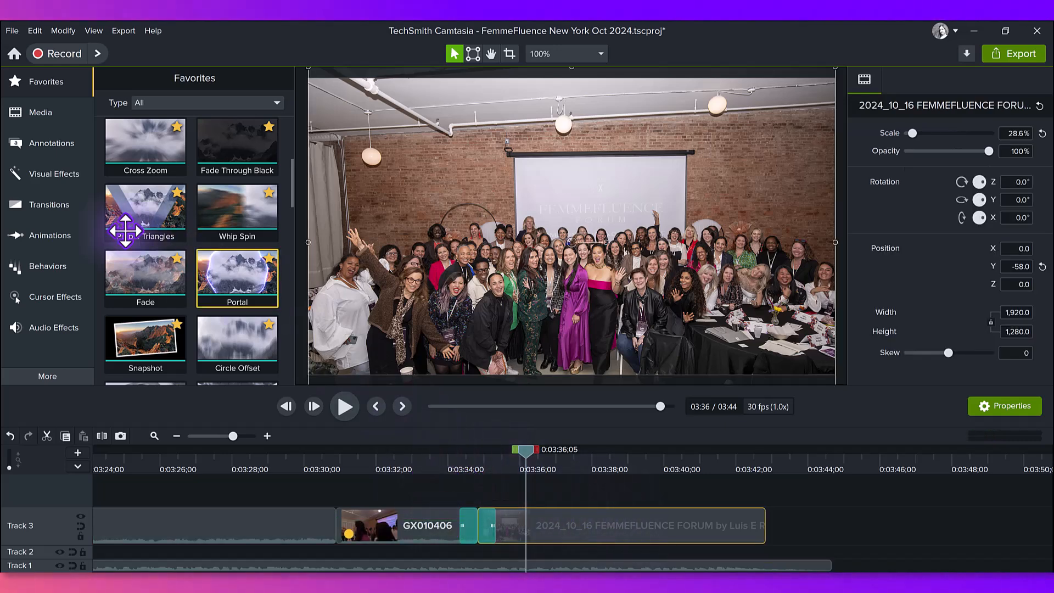
# Step: Add a Custom animation near the start of the group photo on Track 3
pyautogui.click(26, 234)
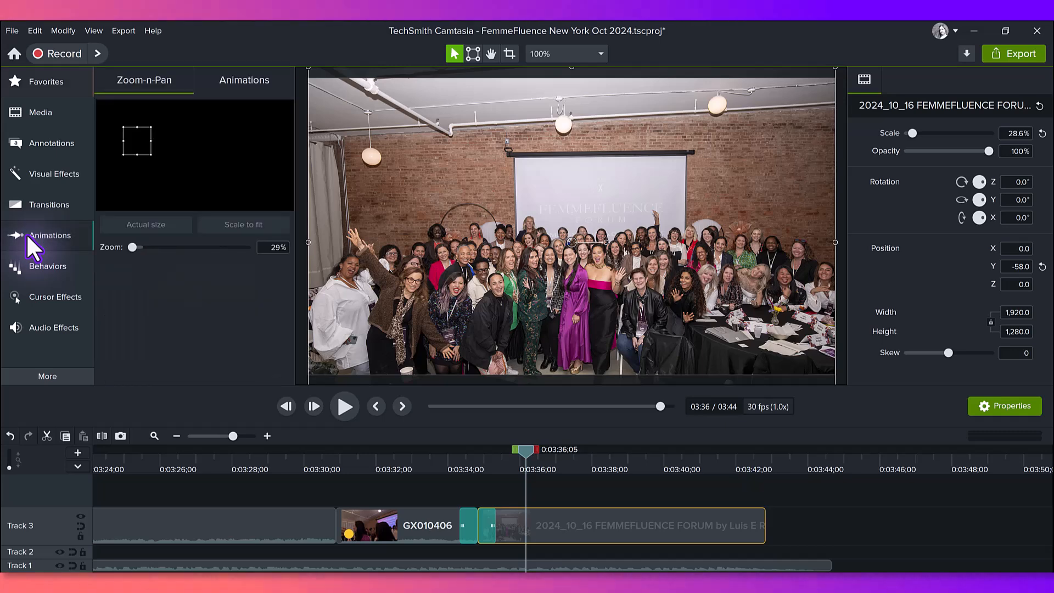
pyautogui.click(266, 78)
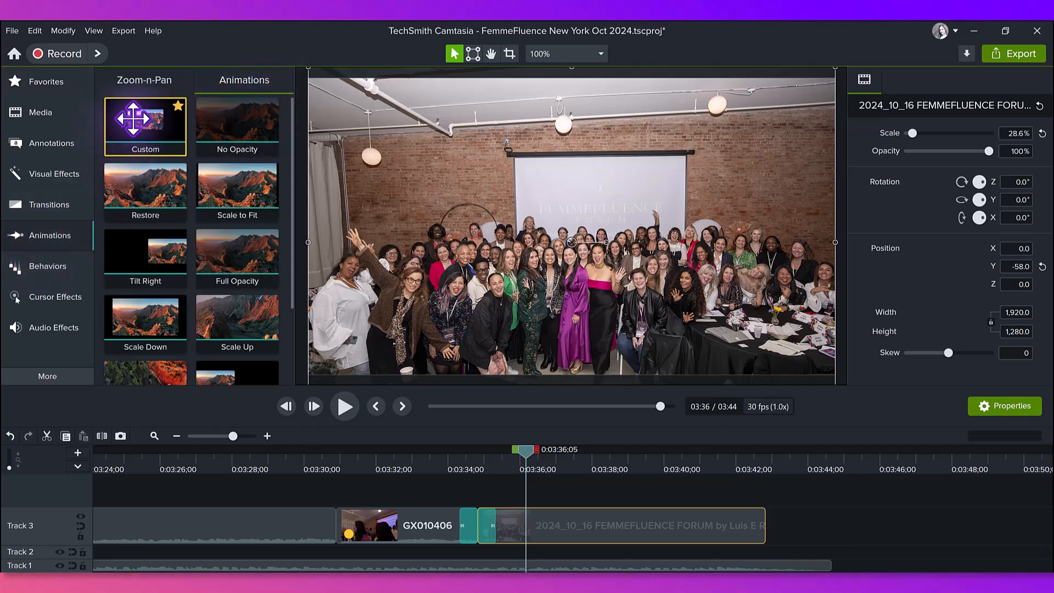
pyautogui.moveTo(145, 123); pyautogui.dragTo(466, 485)
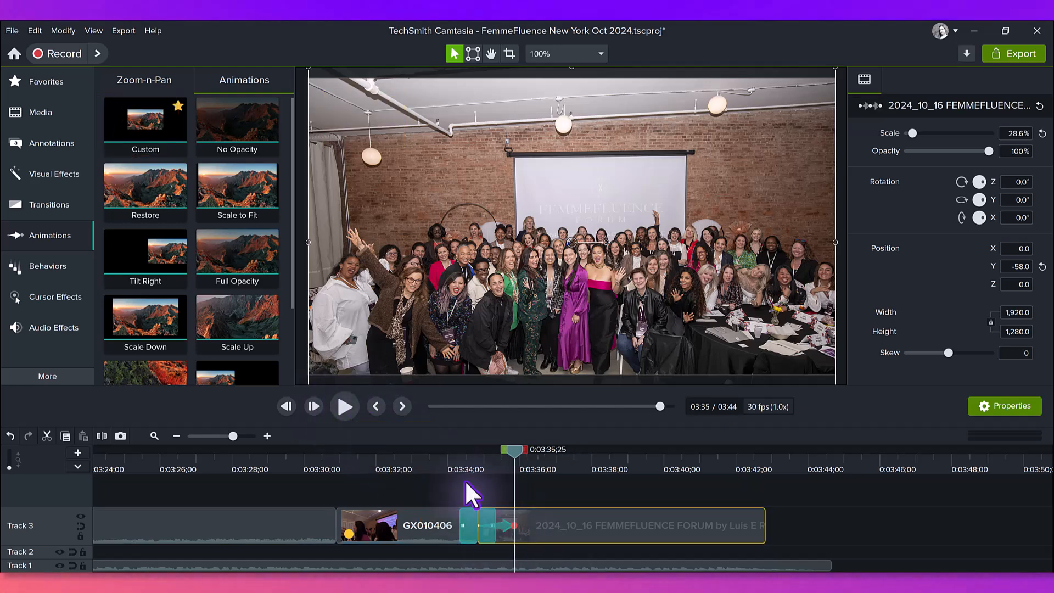
# Step: Scale the group photo's animation to about 40% zoom in Zoom-n-Pan, framing the group closely below the projection screen
pyautogui.click(120, 81)
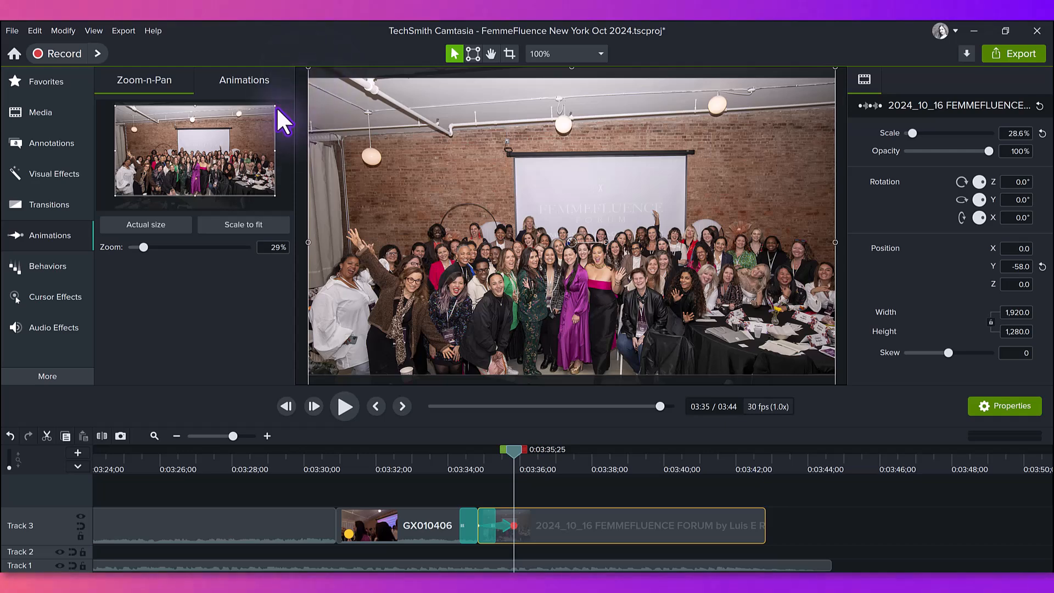
pyautogui.moveTo(275, 107); pyautogui.dragTo(237, 127)
pyautogui.moveTo(168, 154); pyautogui.dragTo(242, 135)
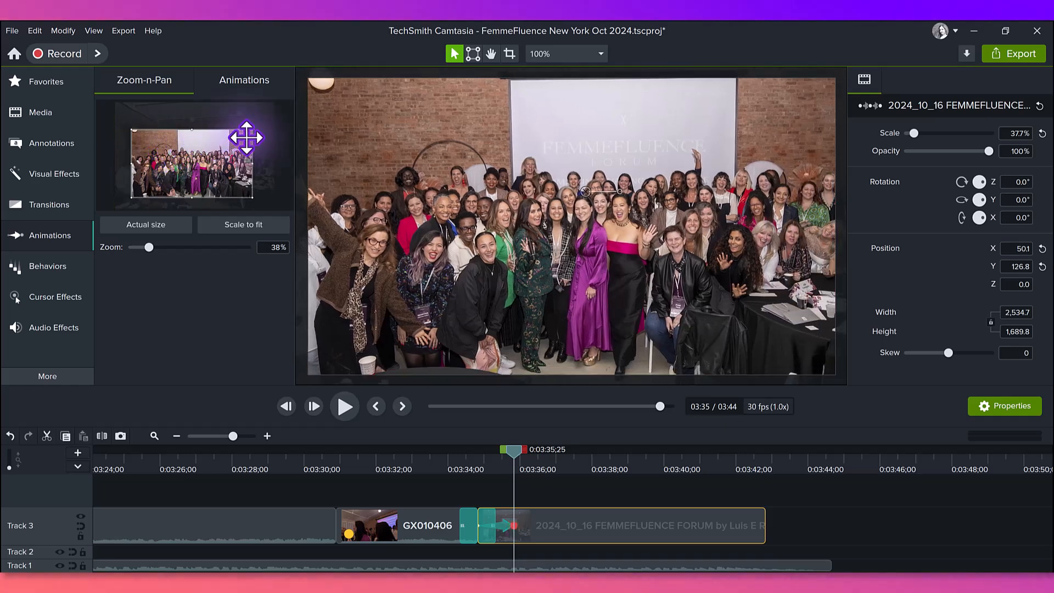
pyautogui.moveTo(160, 145); pyautogui.dragTo(242, 219)
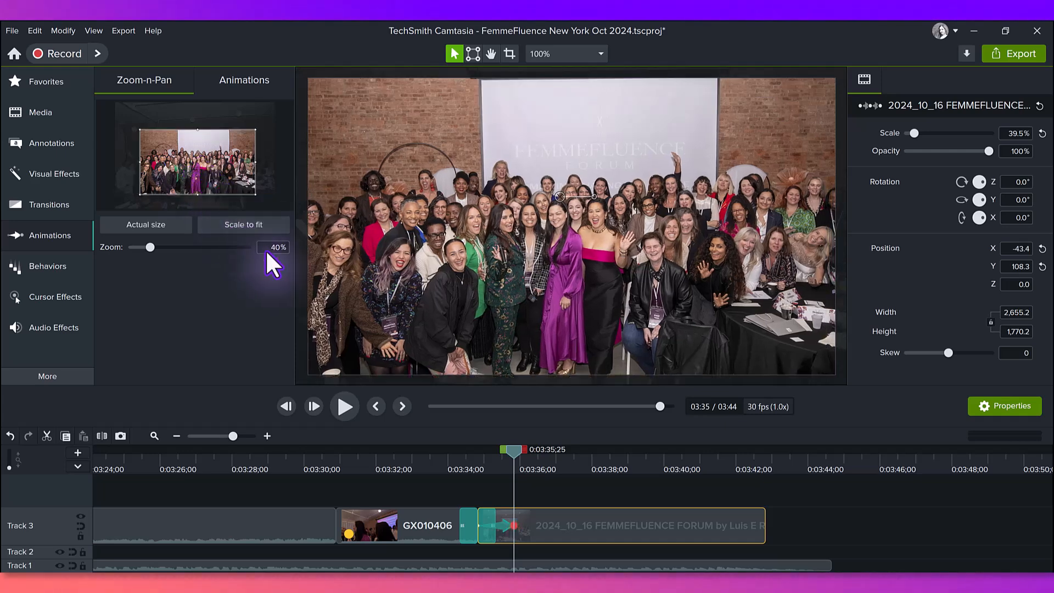
# Step: Extend the animation to the end of the group photo and play back the ending from 0:03:34;01
pyautogui.click(449, 487)
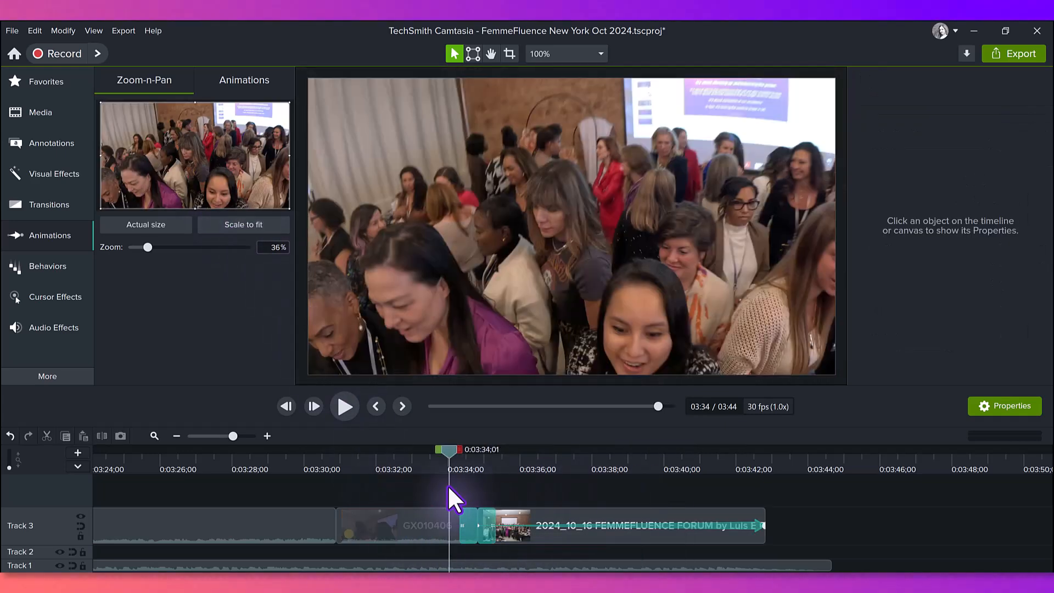
pyautogui.click(345, 407)
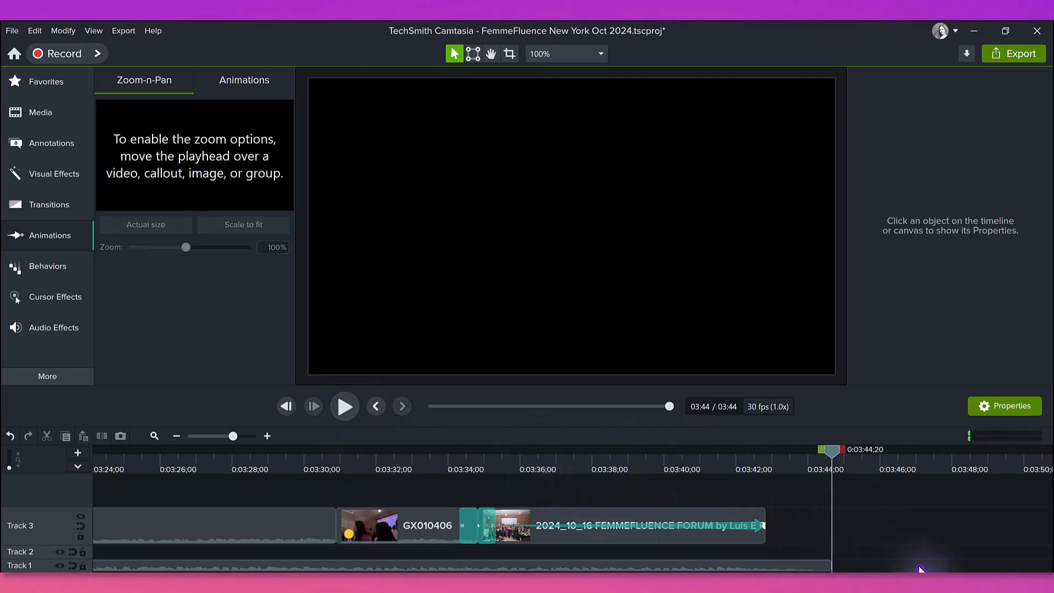
# Step: Return to the beginning of the timeline and scrub through the opening clips GX010395 and GX010394
pyautogui.click(175, 436)
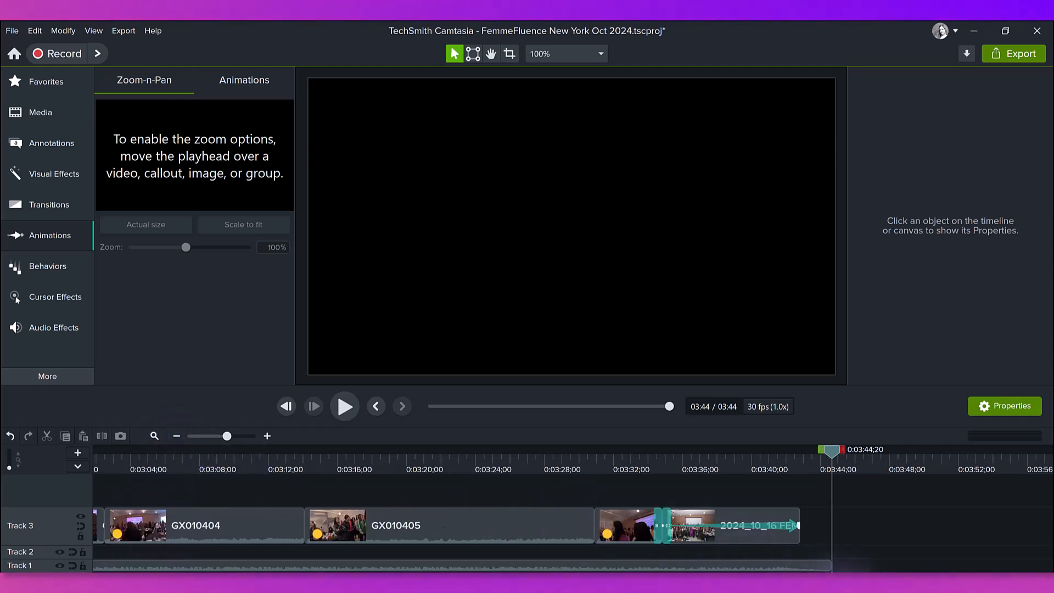
pyautogui.moveTo(780, 571); pyautogui.dragTo(44, 571)
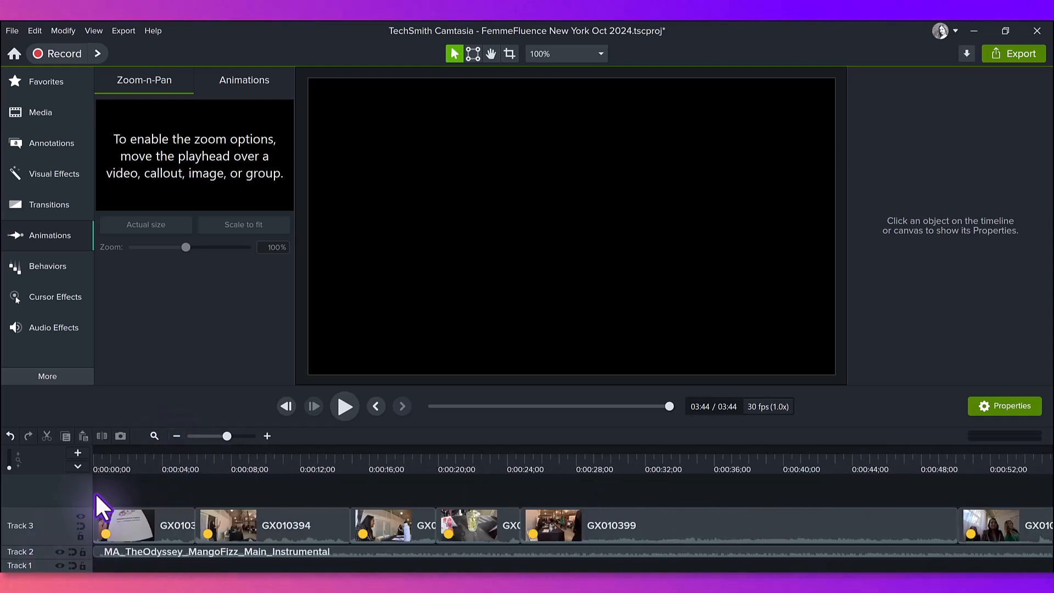
pyautogui.click(113, 459)
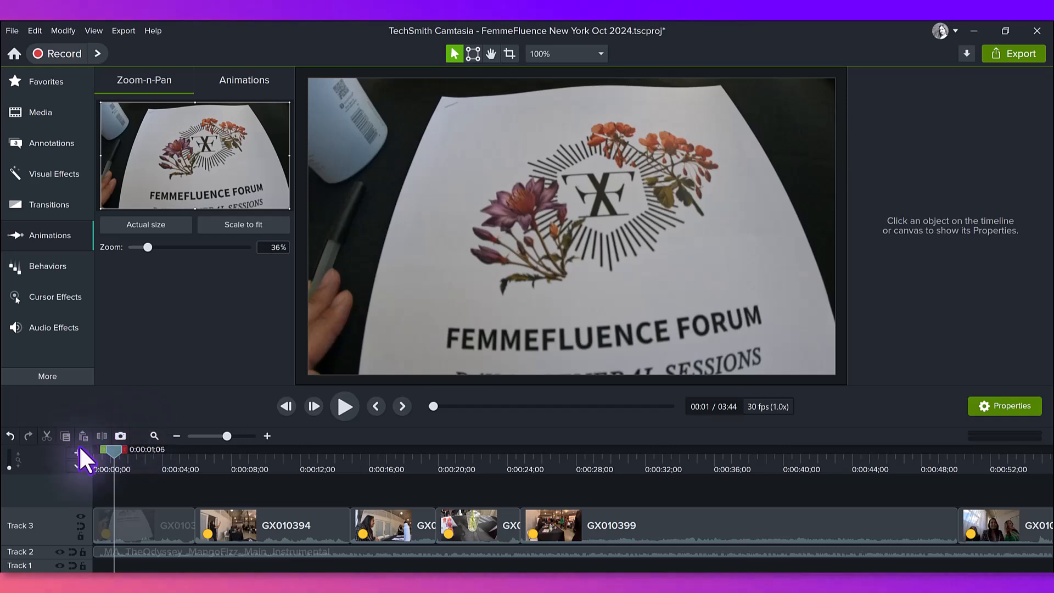
pyautogui.click(246, 459)
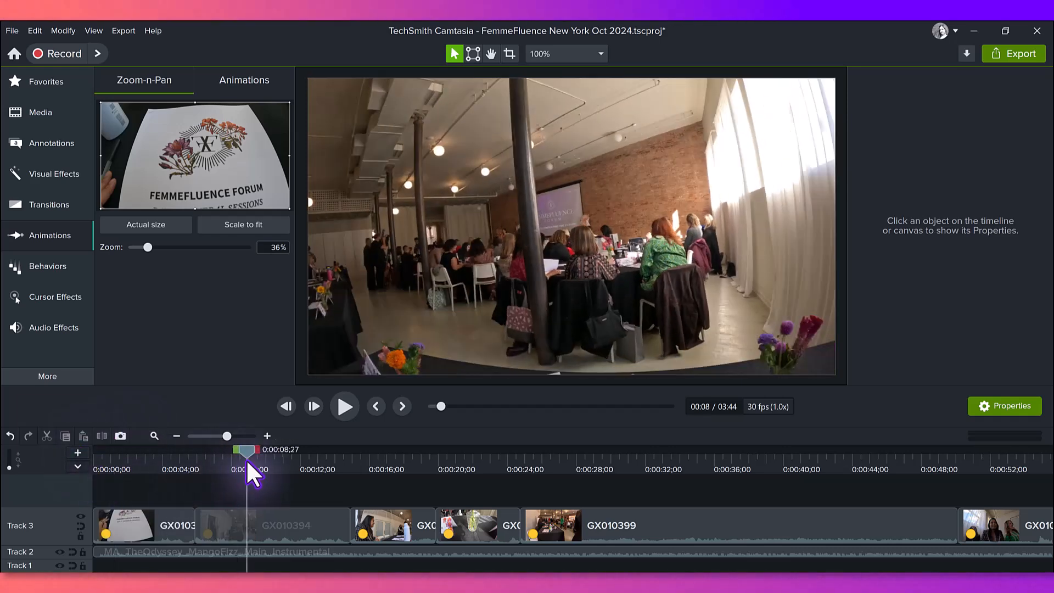
pyautogui.moveTo(246, 461); pyautogui.dragTo(118, 483)
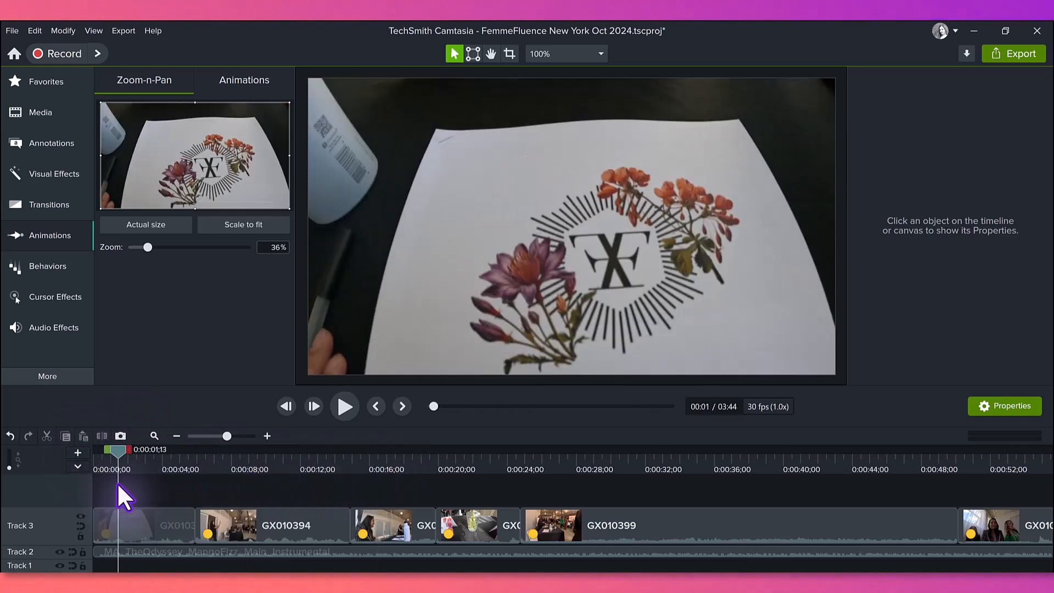
# Step: Apply the Color LUT visual effect to the first clip, GX010395, on Track 3
pyautogui.click(58, 78)
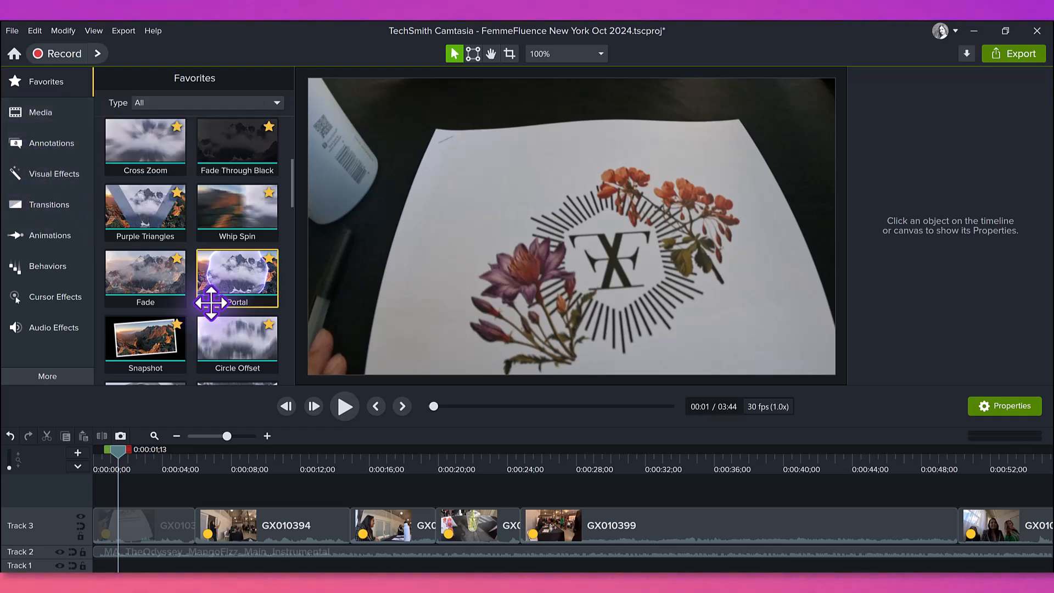
pyautogui.click(149, 508)
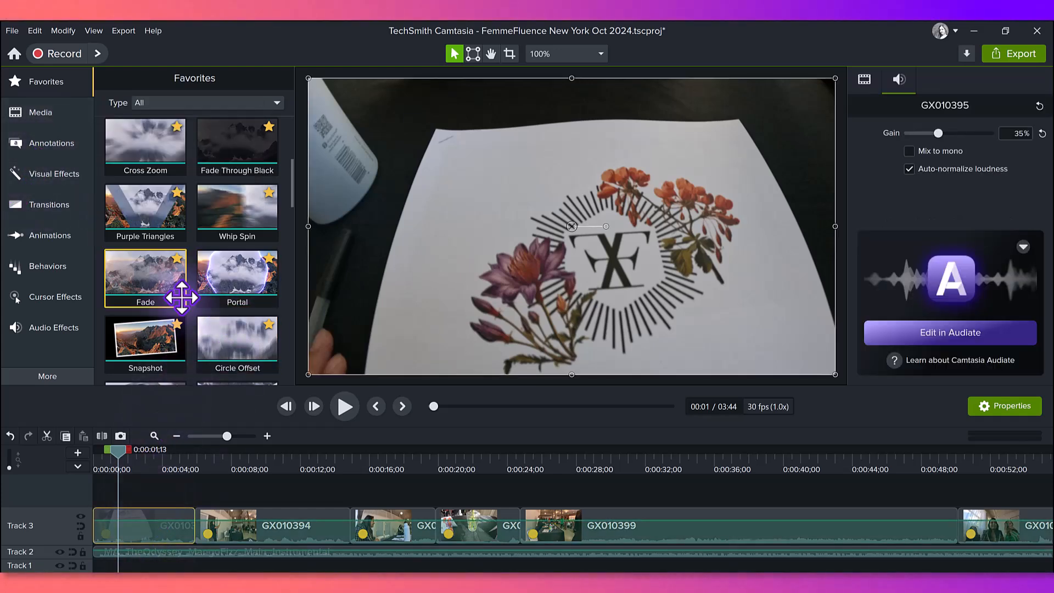
pyautogui.scroll(-1, 181, 299)
pyautogui.scroll(-6, 182, 298)
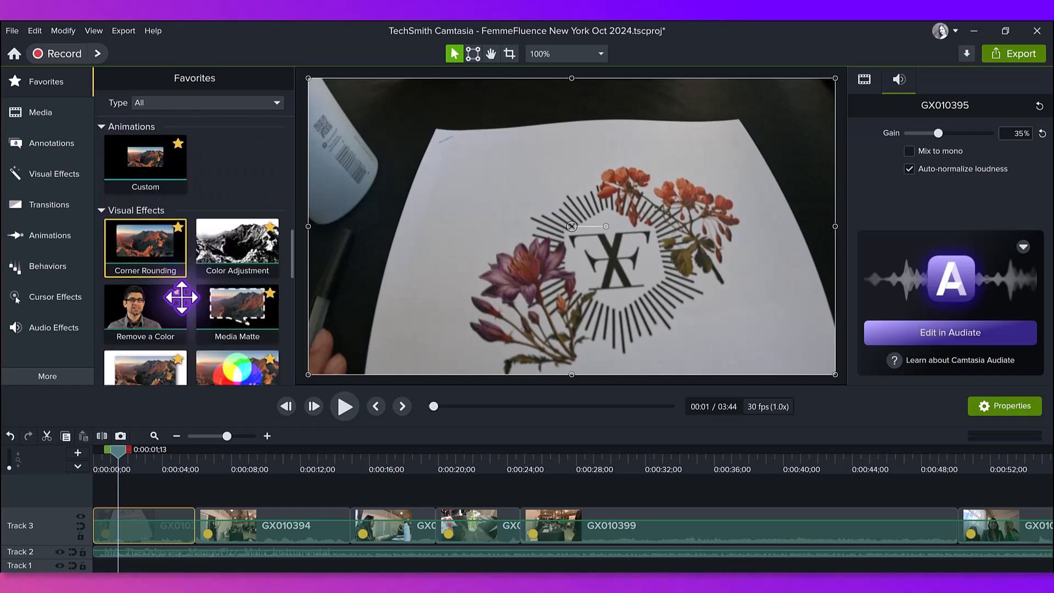
pyautogui.scroll(-2, 181, 298)
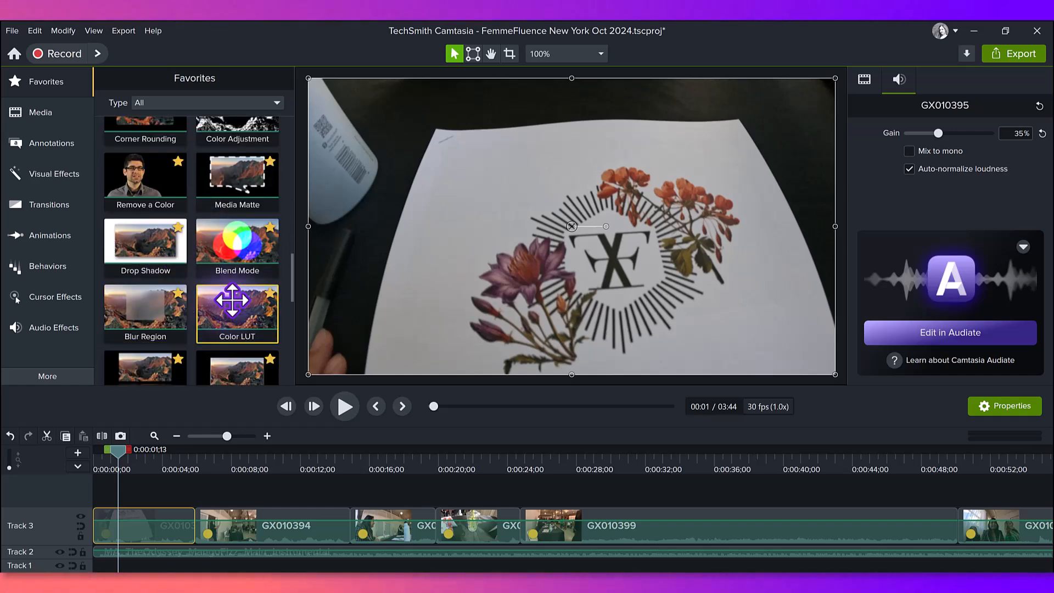
pyautogui.moveTo(241, 302); pyautogui.dragTo(189, 504)
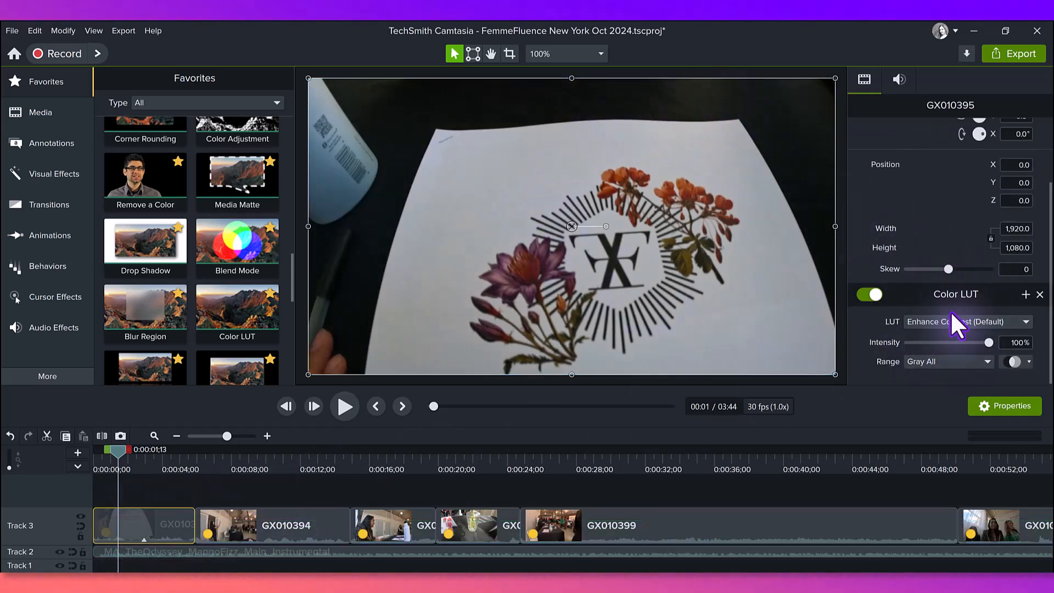
# Step: Set the Color LUT intensity to 56% and compare the clip with the effect off and on
pyautogui.click(955, 342)
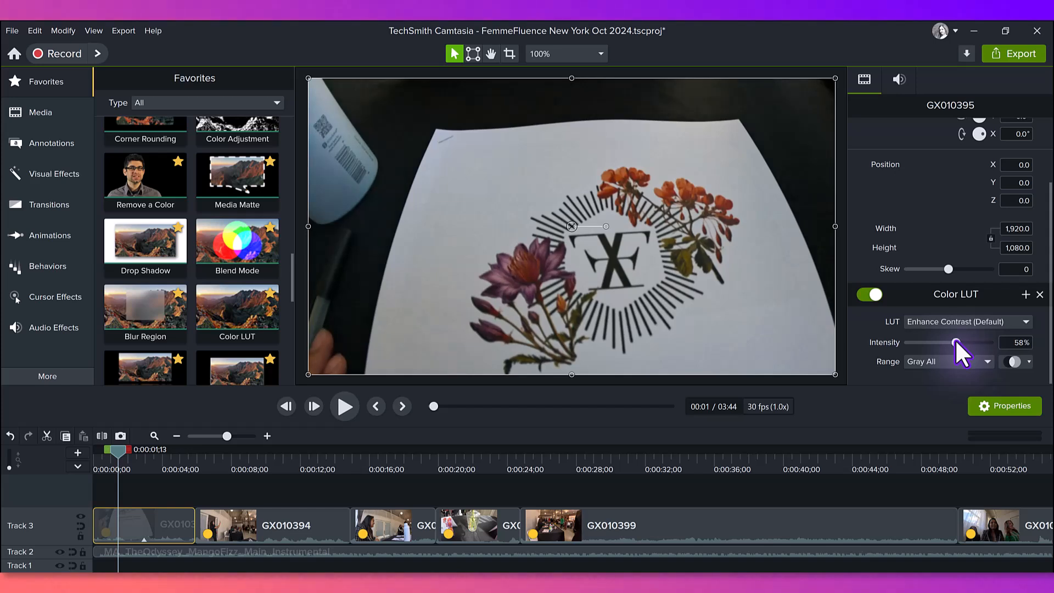
pyautogui.click(869, 294)
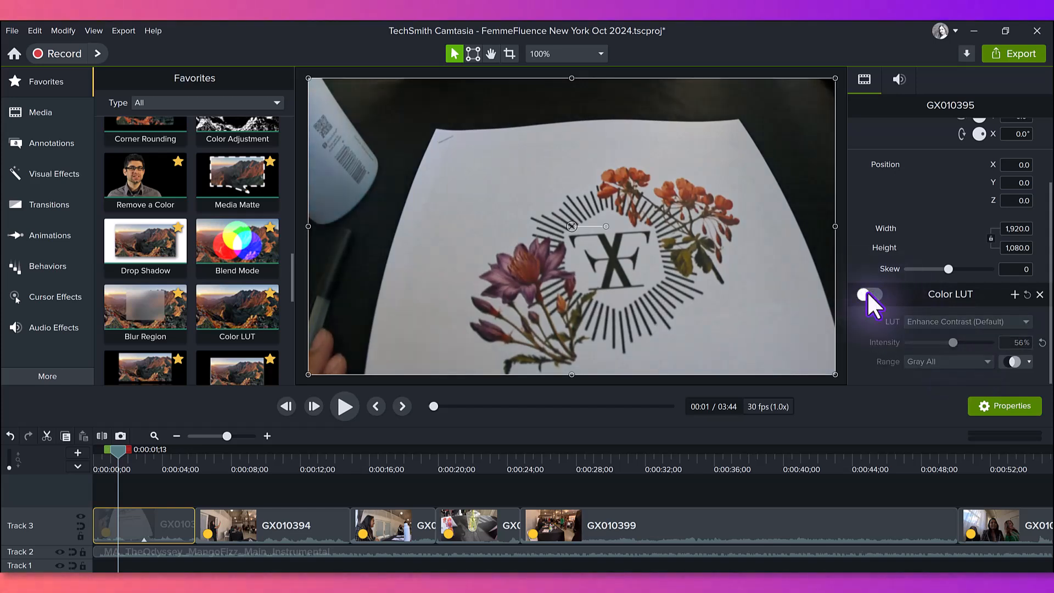
pyautogui.click(869, 295)
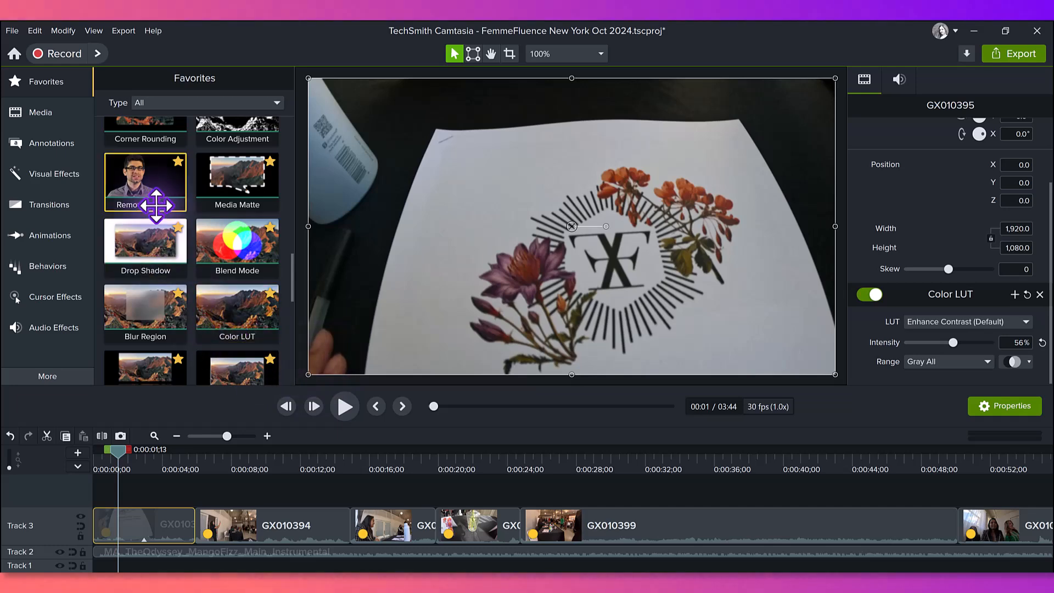
# Step: Add a Color Adjustment effect to GX010395 with brightness 19, contrast 30 and saturation -1
pyautogui.scroll(2, 223, 217)
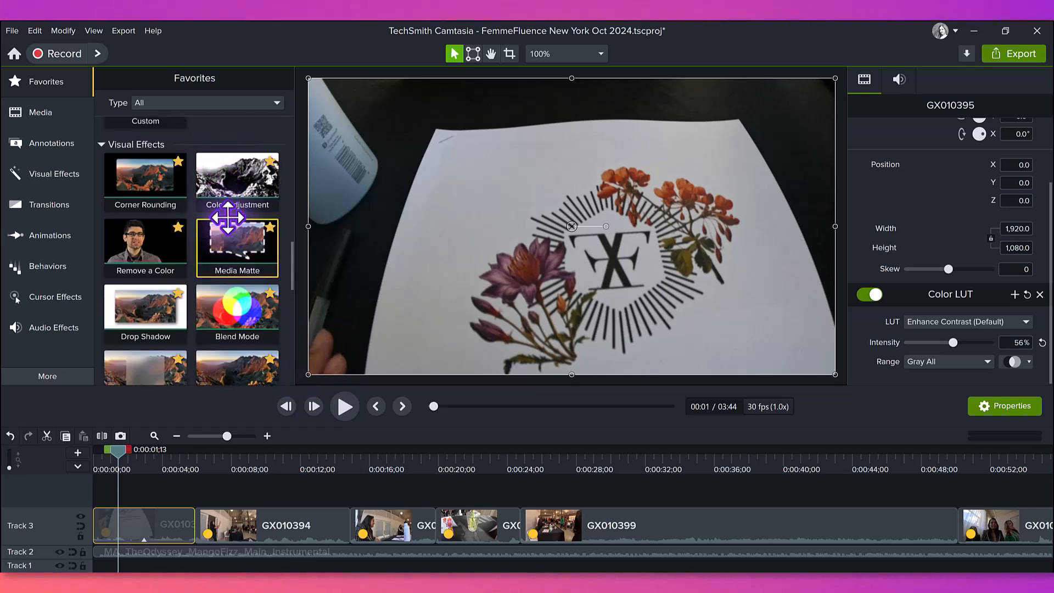
pyautogui.moveTo(227, 179); pyautogui.dragTo(181, 513)
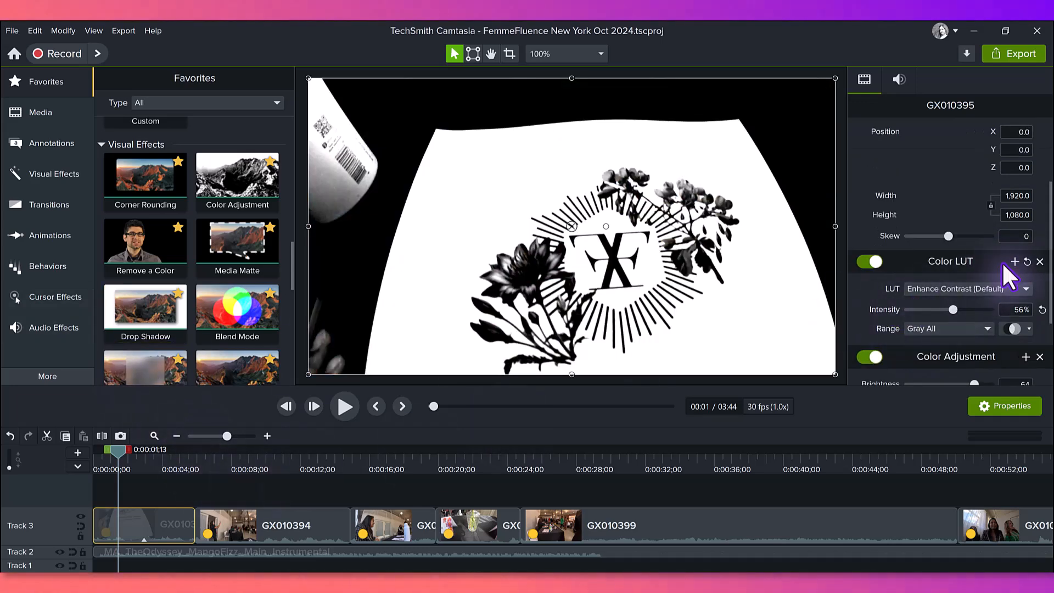
pyautogui.scroll(-3, 1002, 265)
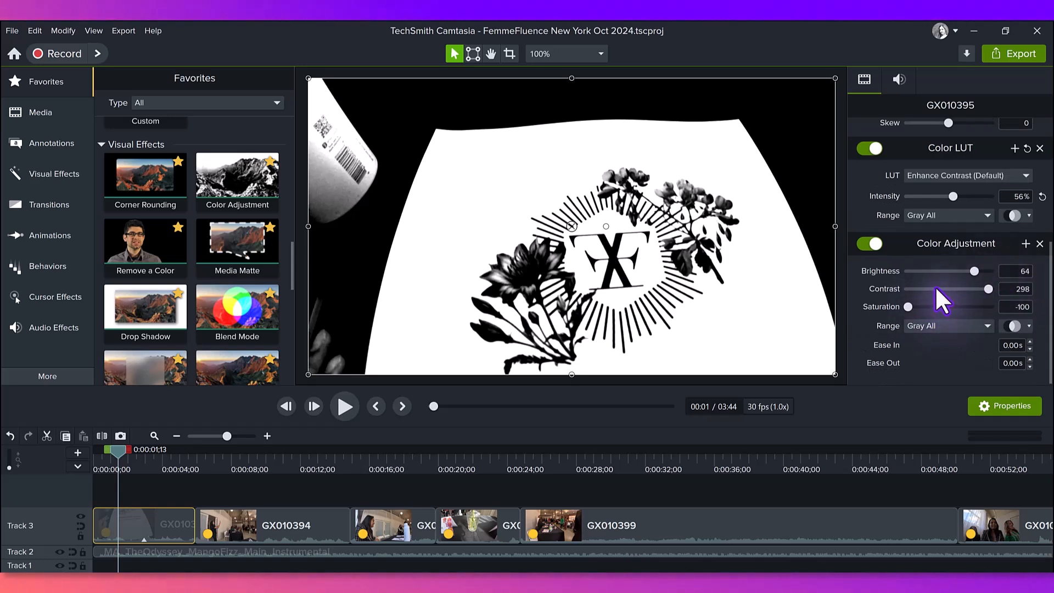
pyautogui.click(935, 289)
pyautogui.click(946, 307)
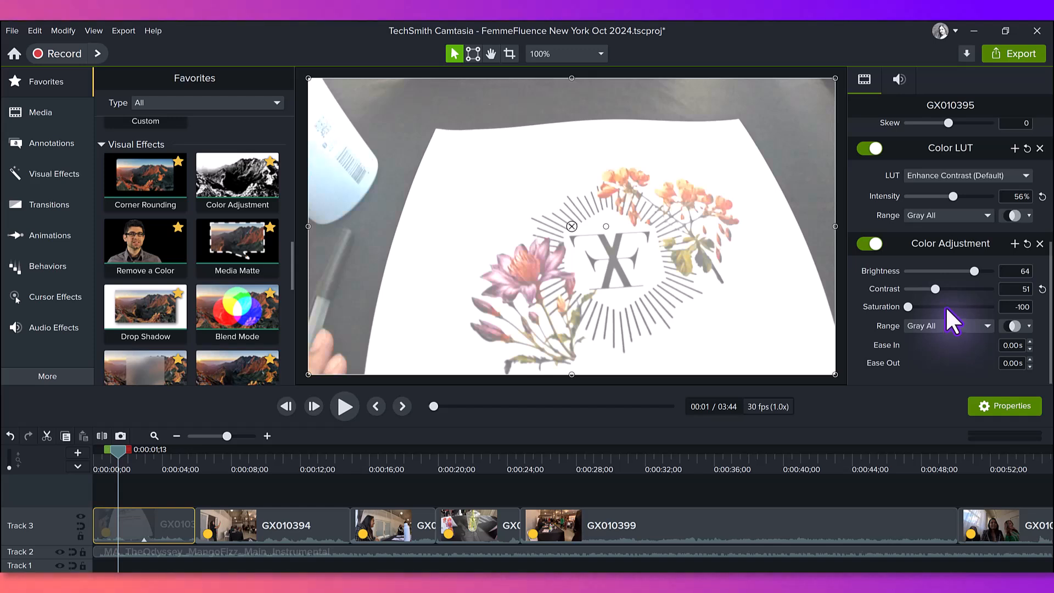
pyautogui.click(956, 270)
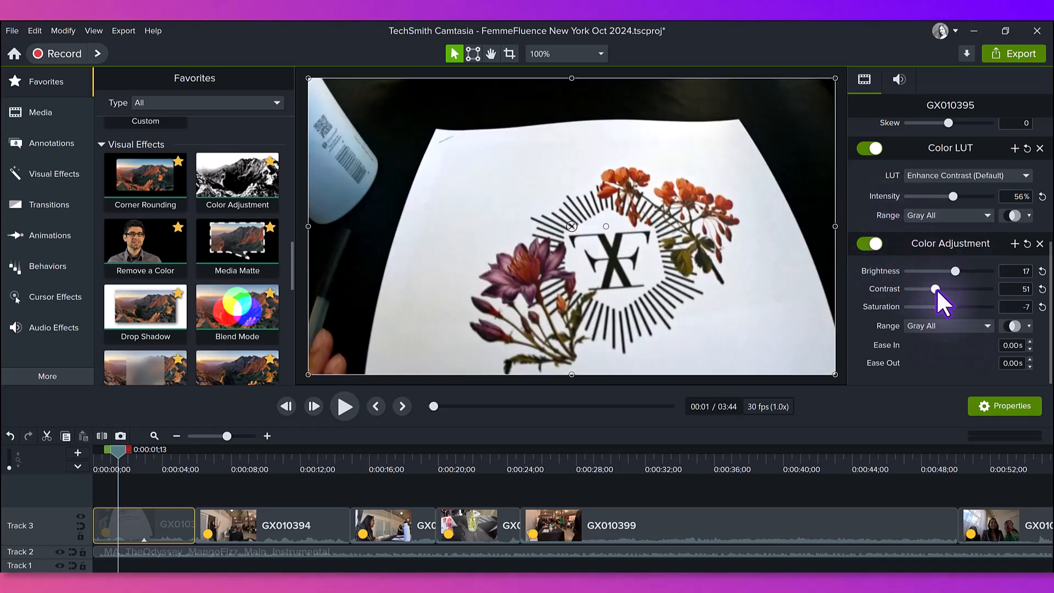
pyautogui.moveTo(935, 289); pyautogui.dragTo(948, 307)
# Step: Compare GX010395 with Color Adjustment and Color LUT switched off and on at different frames, leaving both enabled
pyautogui.click(870, 244)
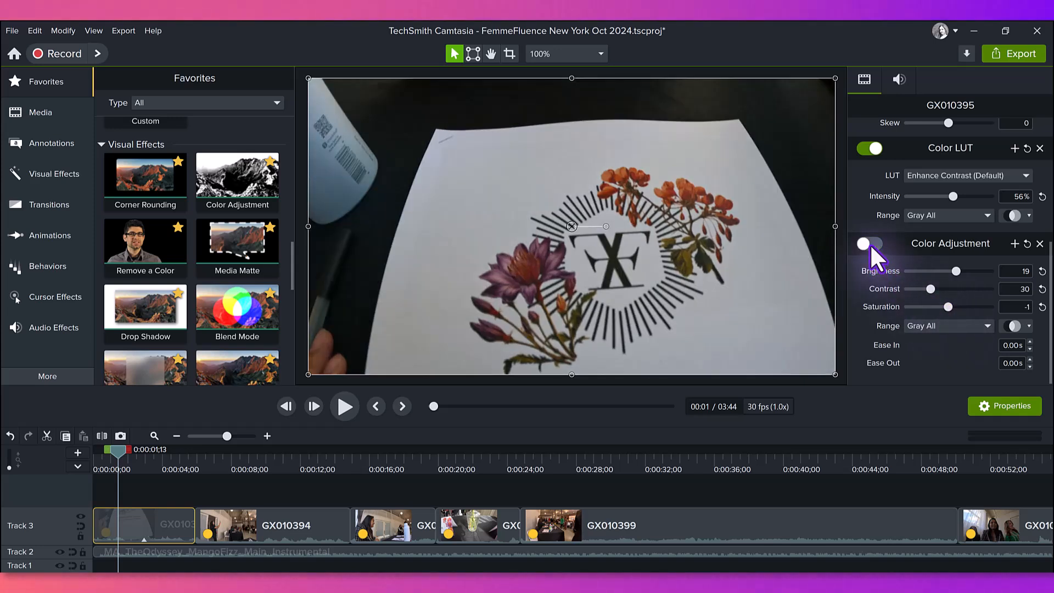
pyautogui.click(871, 244)
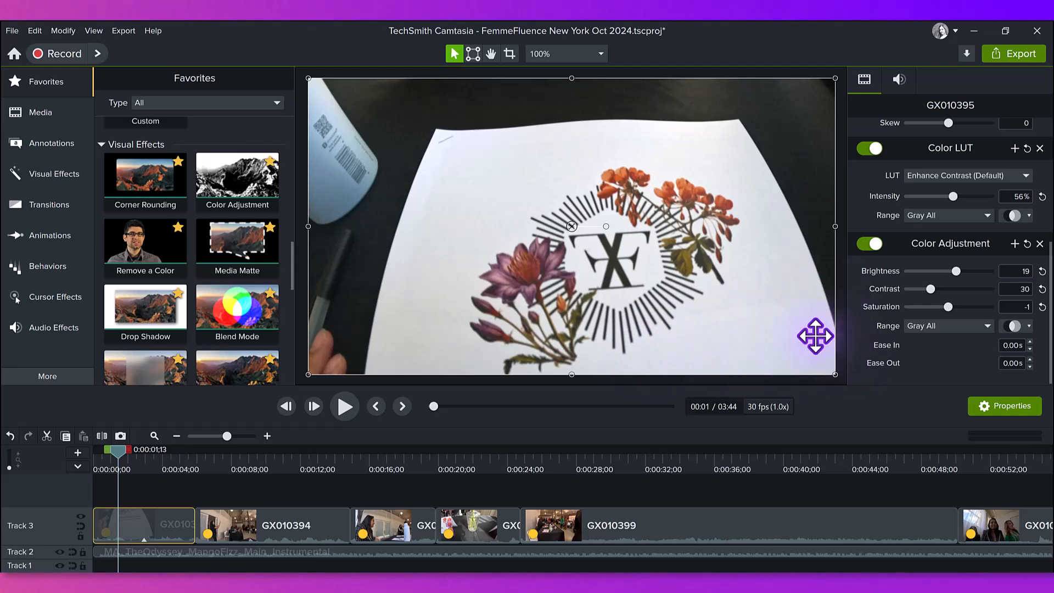
pyautogui.click(162, 464)
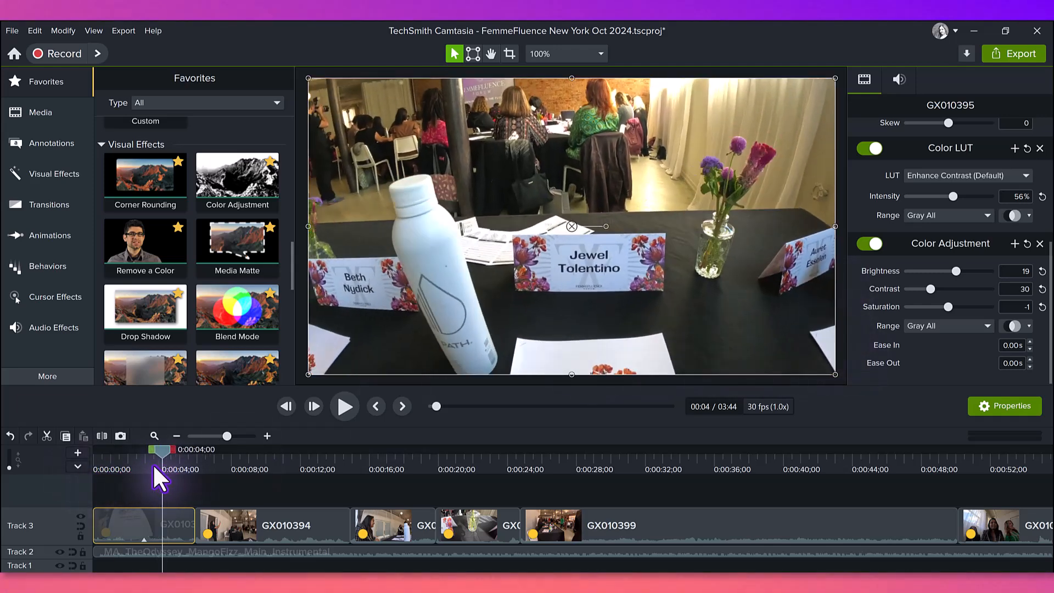
pyautogui.moveTo(154, 467); pyautogui.dragTo(115, 473)
pyautogui.moveTo(137, 470); pyautogui.dragTo(145, 470)
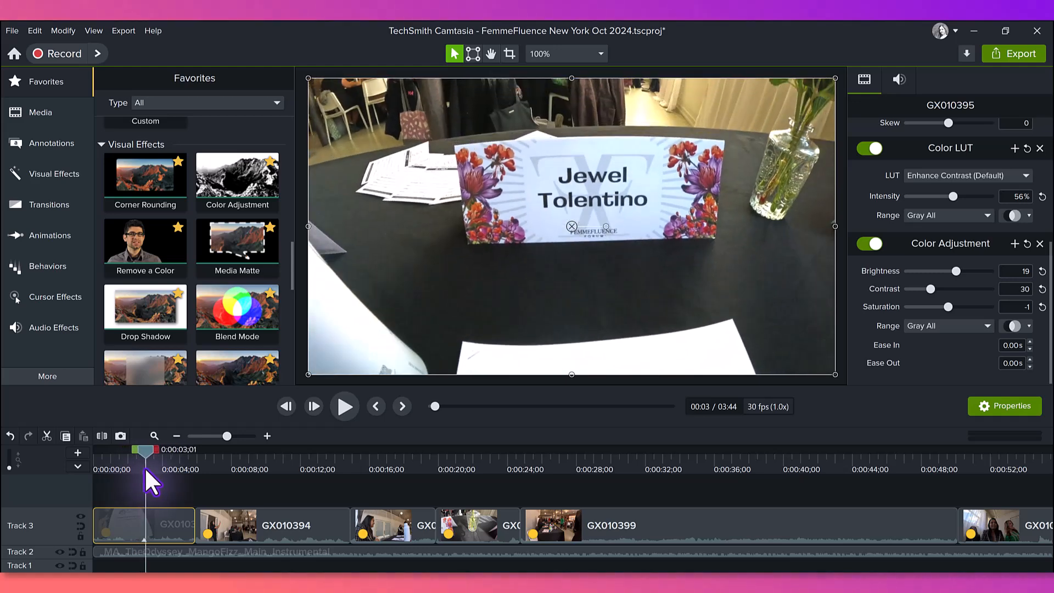
pyautogui.click(870, 244)
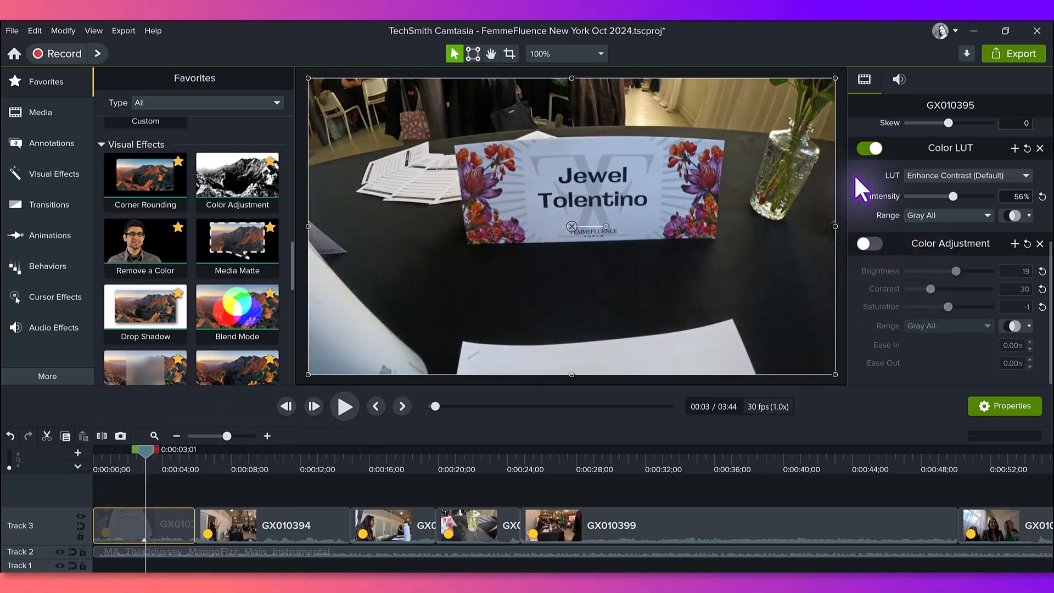
pyautogui.click(861, 148)
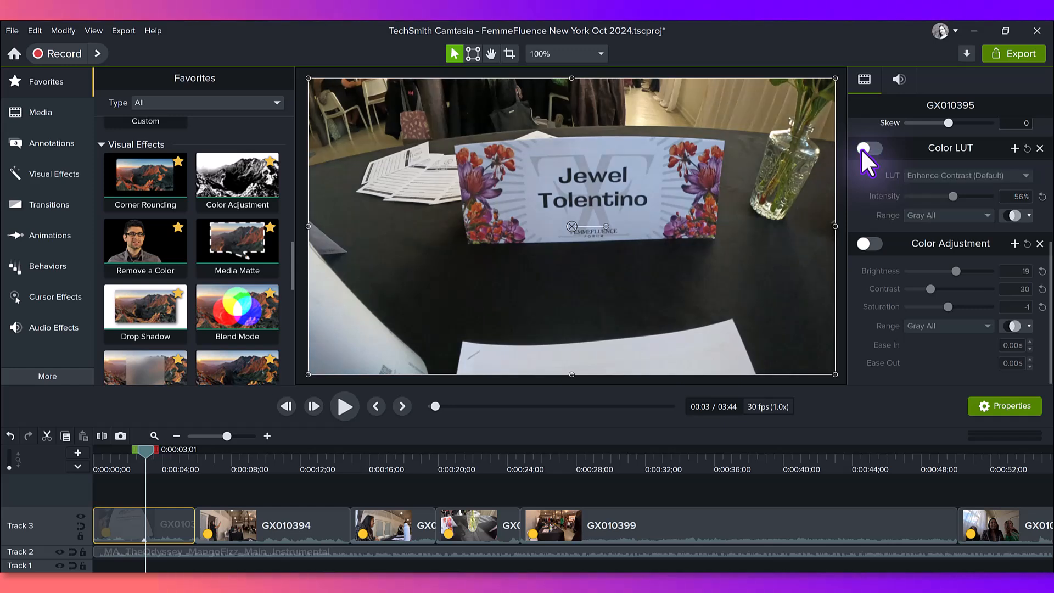
pyautogui.click(861, 148)
pyautogui.click(870, 245)
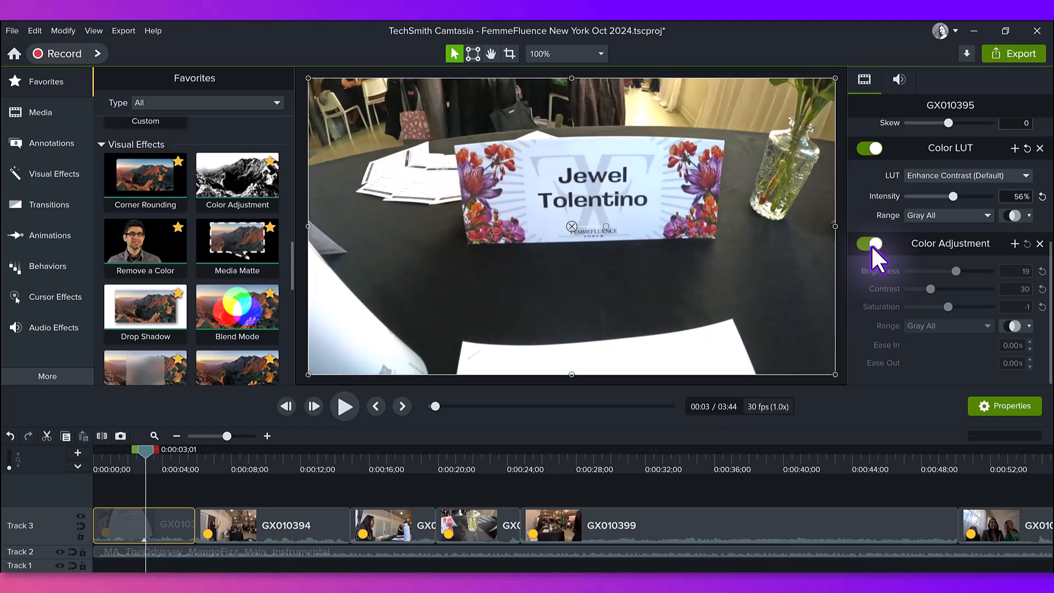
# Step: Scrub through the color-adjusted opening and return the playhead to the start of the timeline
pyautogui.moveTo(100, 459); pyautogui.dragTo(169, 475)
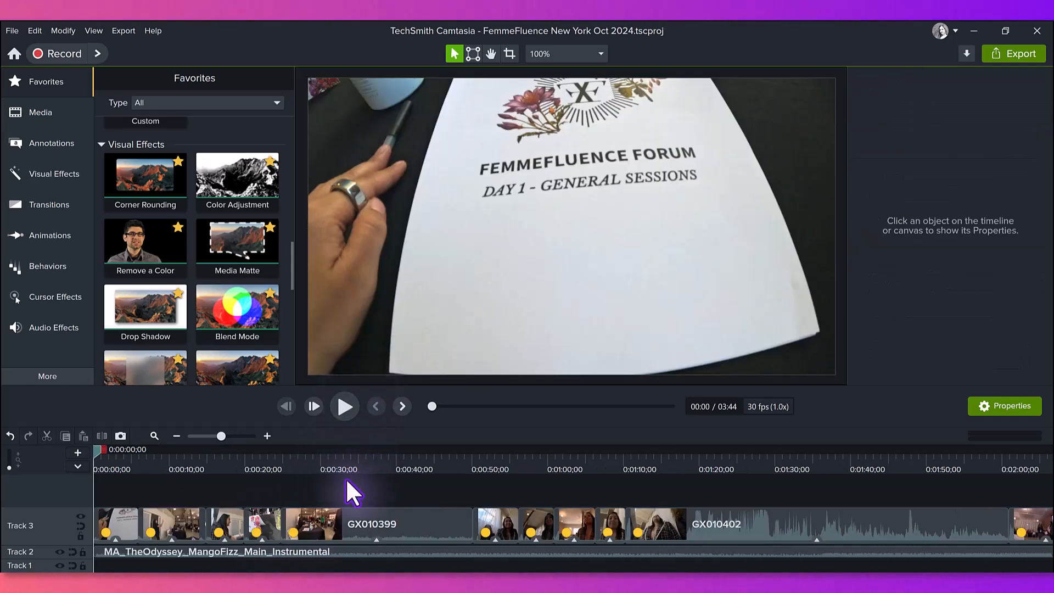
pyautogui.moveTo(107, 460); pyautogui.dragTo(51, 502)
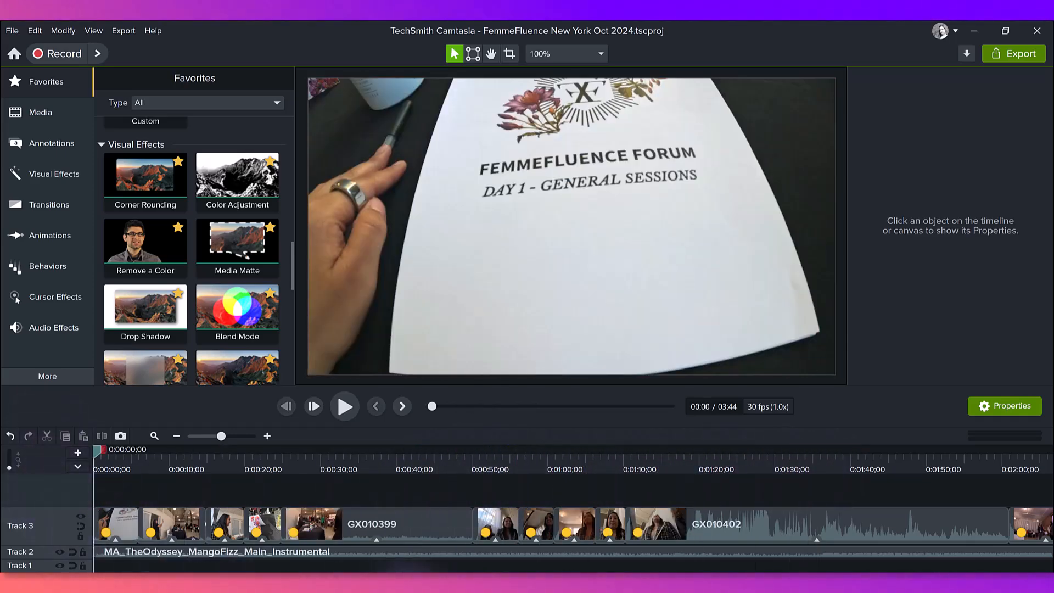
pyautogui.moveTo(411, 571); pyautogui.dragTo(384, 571)
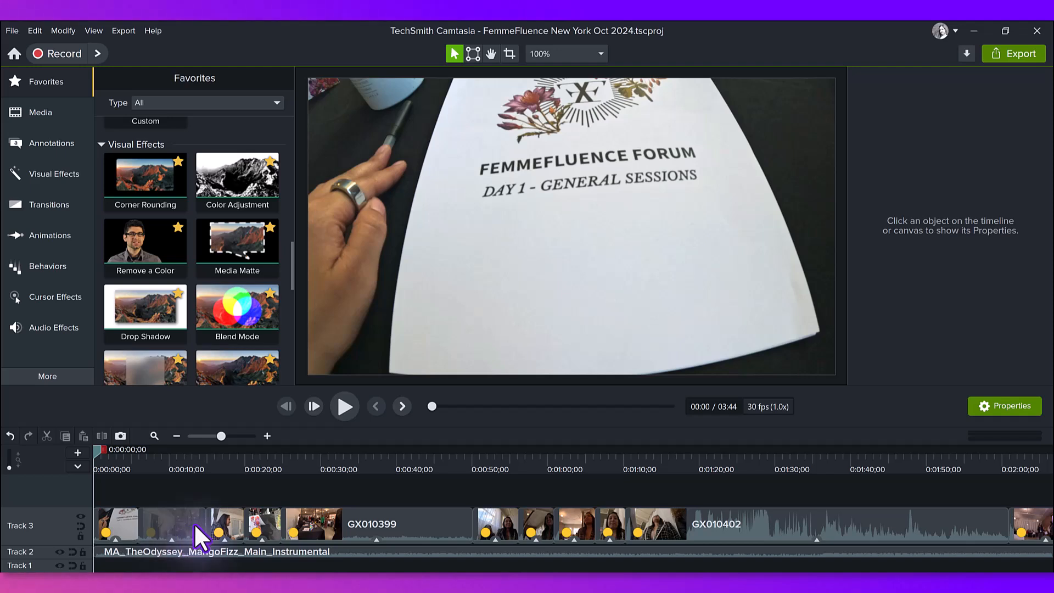
# Step: Open the local file export settings for the finished video
pyautogui.click(134, 30)
pyautogui.press('Escape')
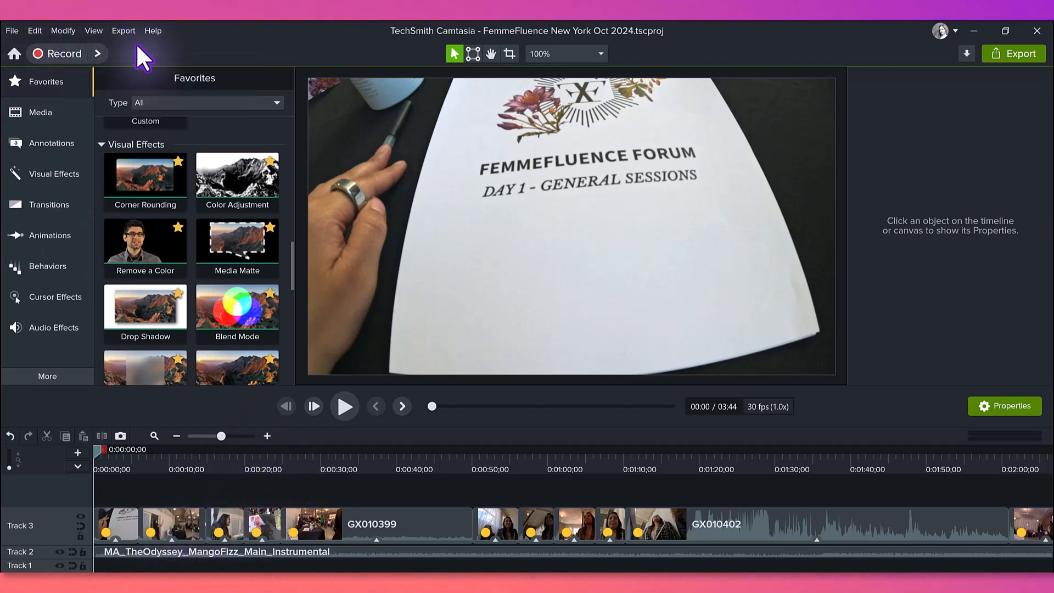
pyautogui.hotkey('ctrl', 'e')
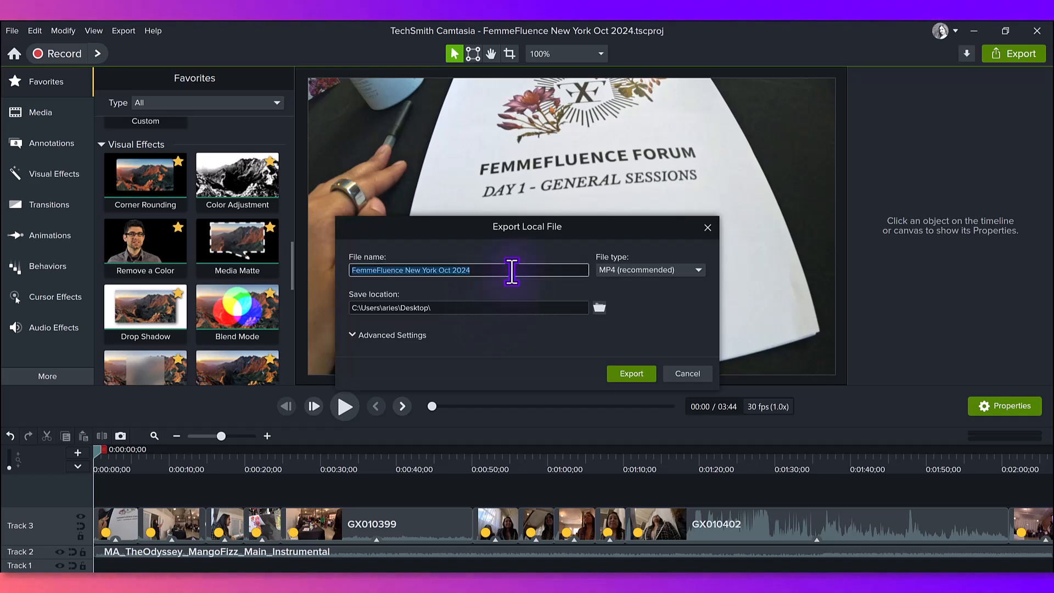